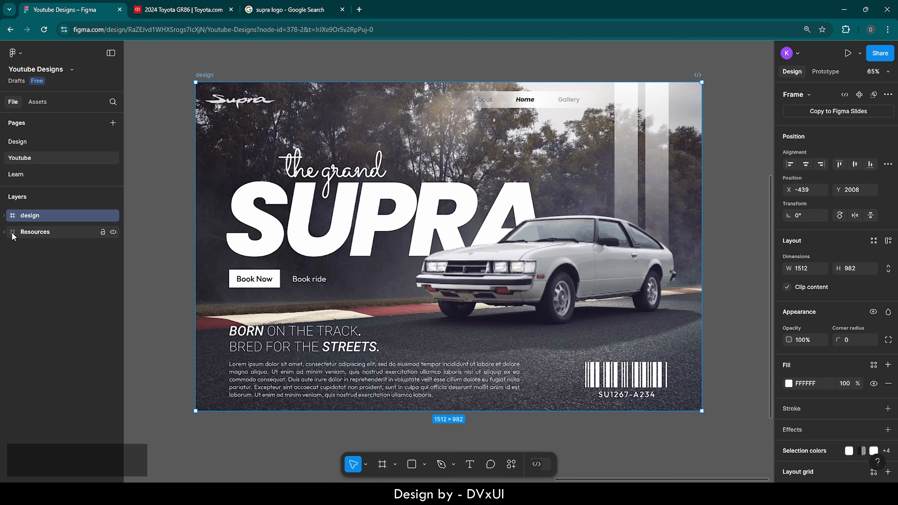
# Step: Examine the Resources frame, including the car photo and the Supra logo on its dark background frame
pyautogui.click(14, 233)
pyautogui.hotkey('shift', '2')
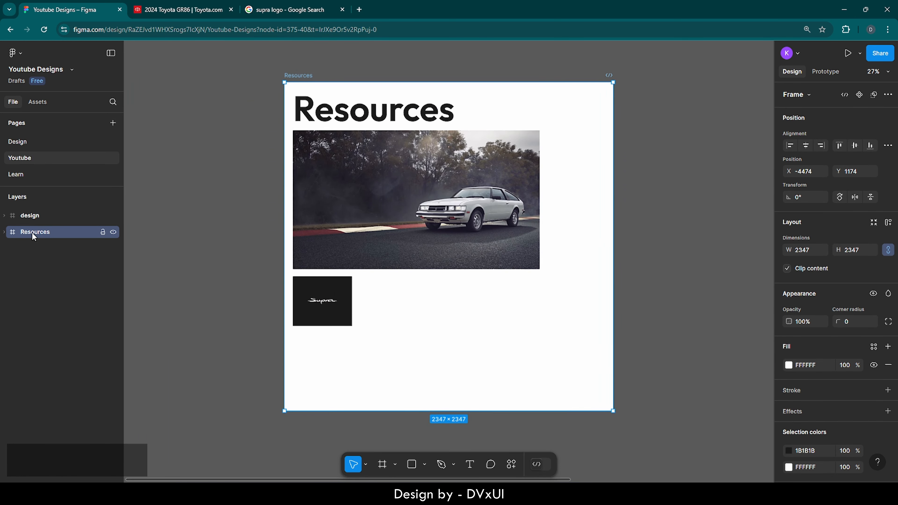
pyautogui.click(221, 230)
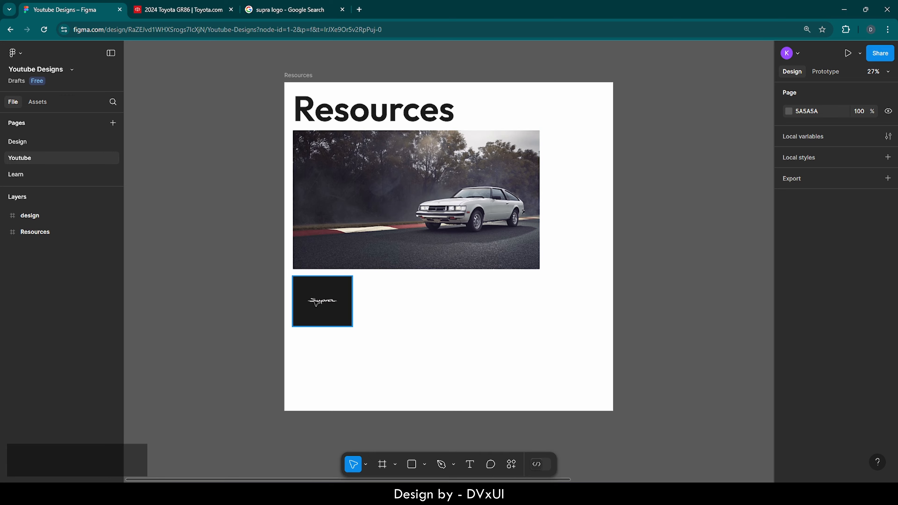
pyautogui.scroll(5, 316, 310)
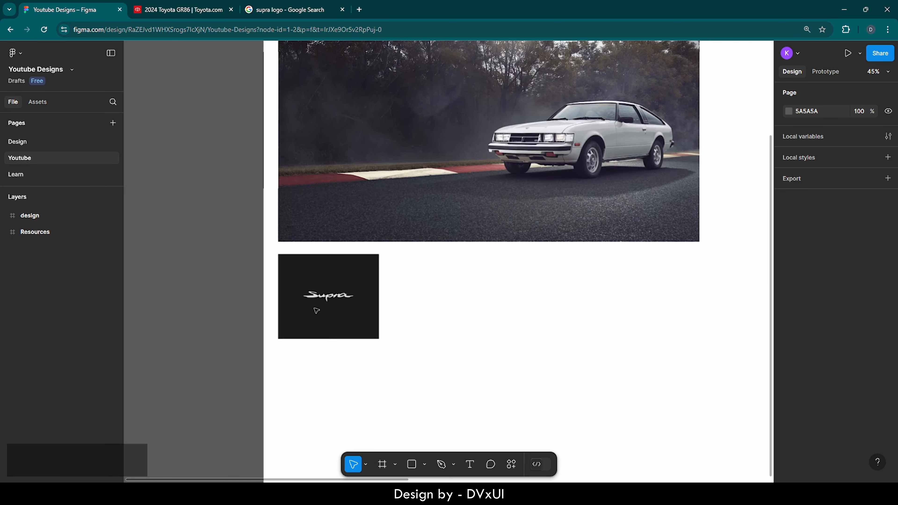
pyautogui.scroll(2, 315, 310)
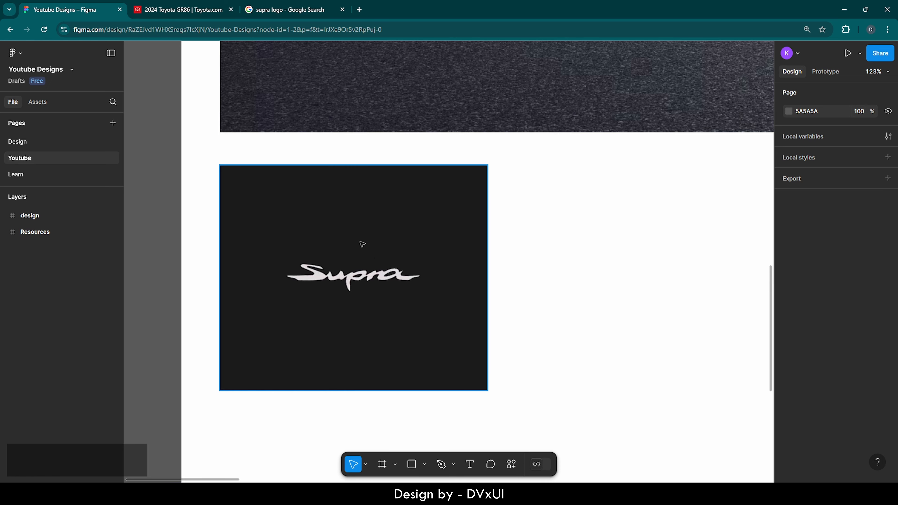
pyautogui.doubleClick(345, 274)
pyautogui.moveTo(338, 276)
pyautogui.mouseDown()
pyautogui.moveTo(597, 261)
pyautogui.moveTo(591, 249)
pyautogui.moveTo(585, 254)
pyautogui.moveTo(596, 240)
pyautogui.moveTo(343, 276)
pyautogui.mouseUp()
pyautogui.click(437, 226)
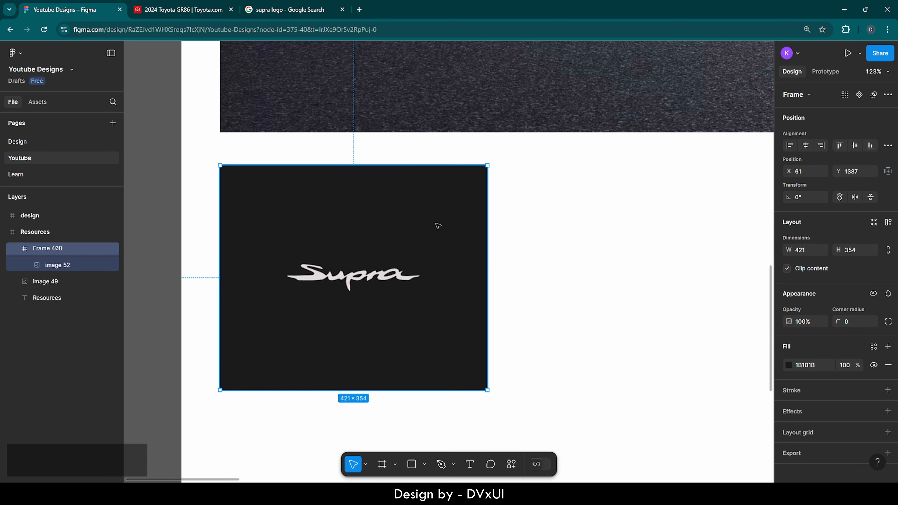
pyautogui.keyDown('ctrl'); pyautogui.scroll(-5, 297, 257); pyautogui.keyUp('ctrl')
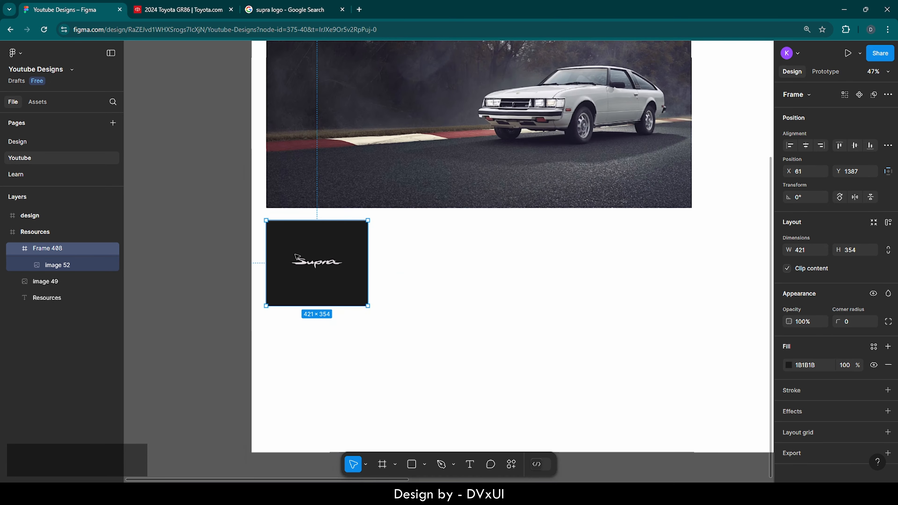
pyautogui.scroll(3, 297, 257)
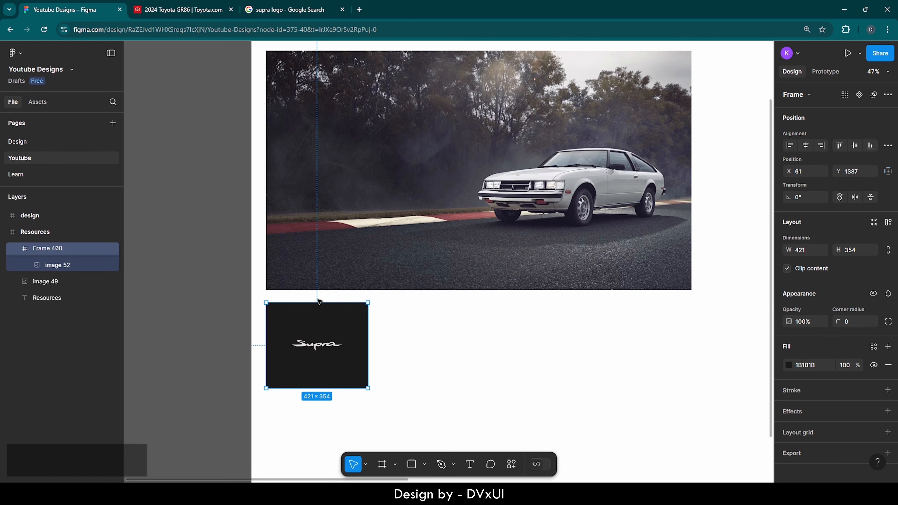
pyautogui.click(233, 227)
pyautogui.scroll(2, 233, 227)
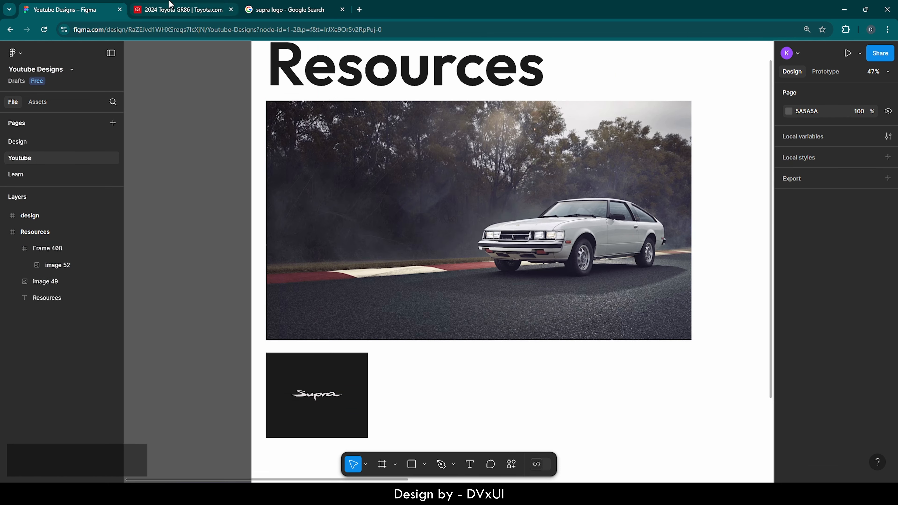
# Step: Try pasting the exterior car image from the Toyota GR86 page onto the Figma canvas, and delete the pasted copy
pyautogui.click(172, 7)
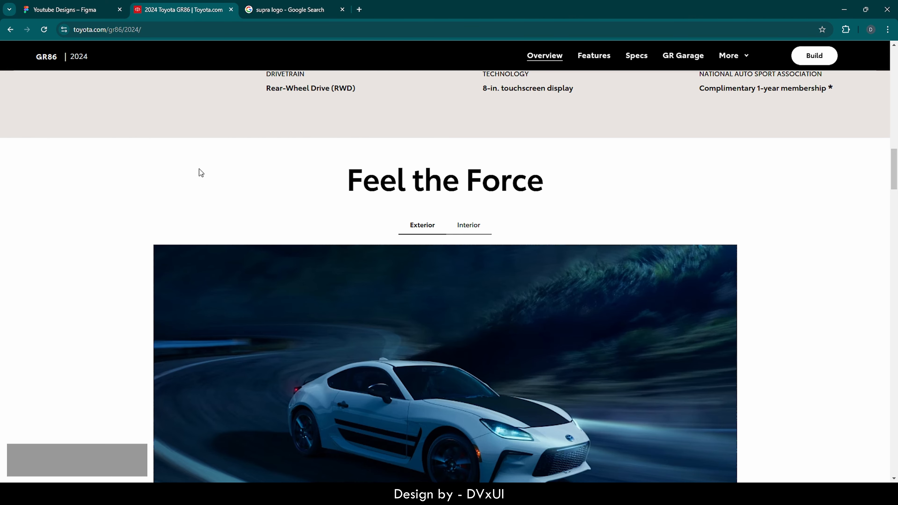
pyautogui.scroll(-2, 199, 170)
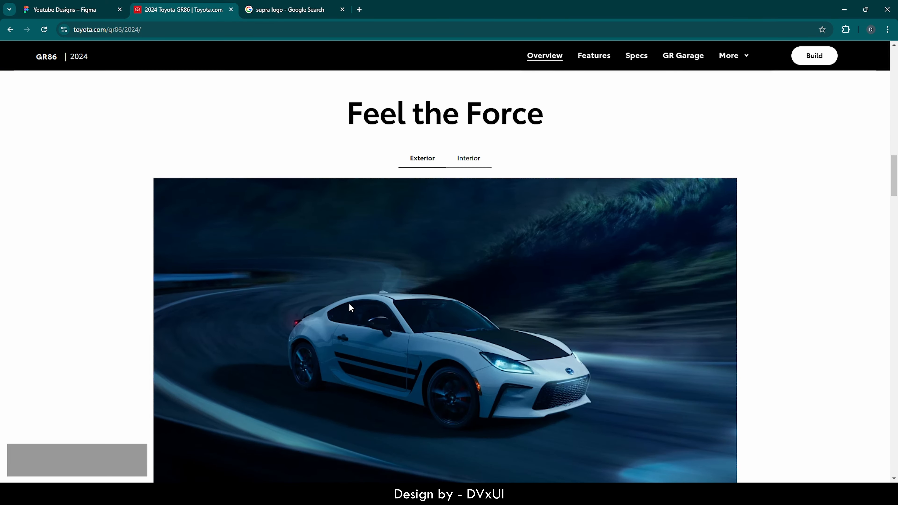
pyautogui.rightClick(304, 241)
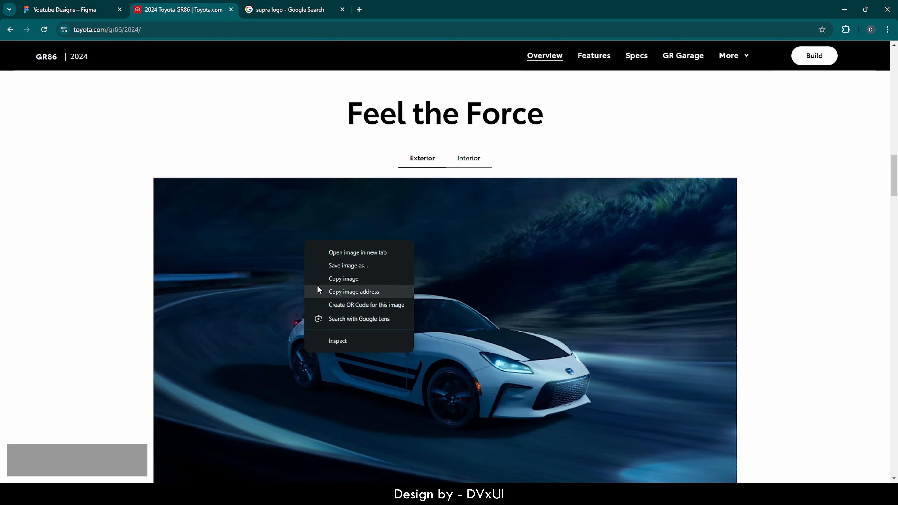
pyautogui.click(334, 279)
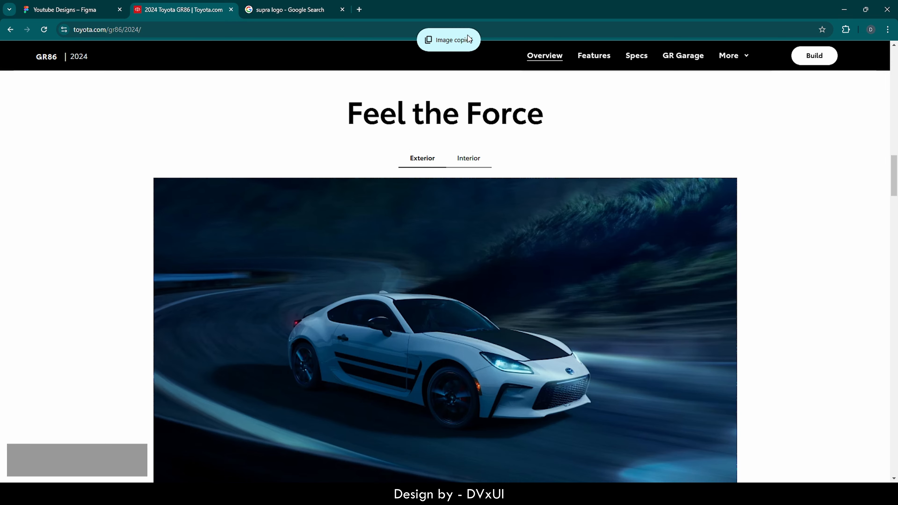
pyautogui.click(91, 8)
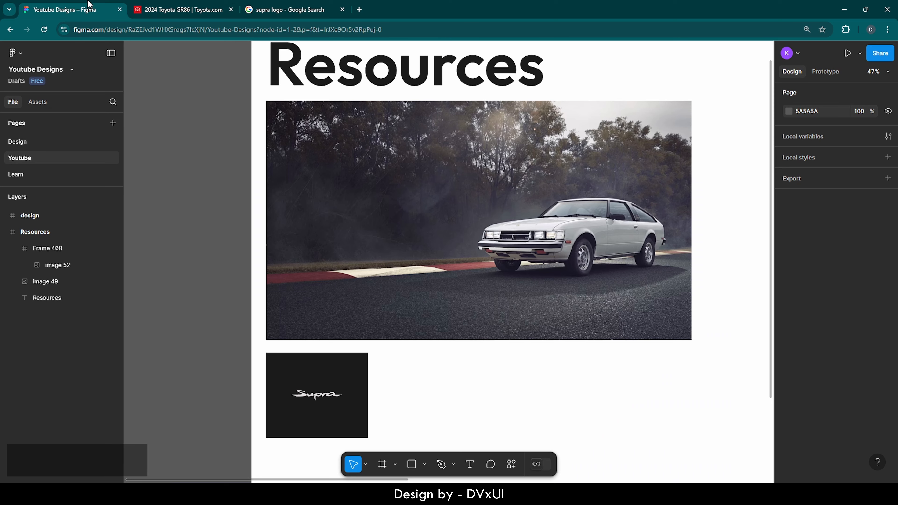
pyautogui.scroll(-5, 215, 142)
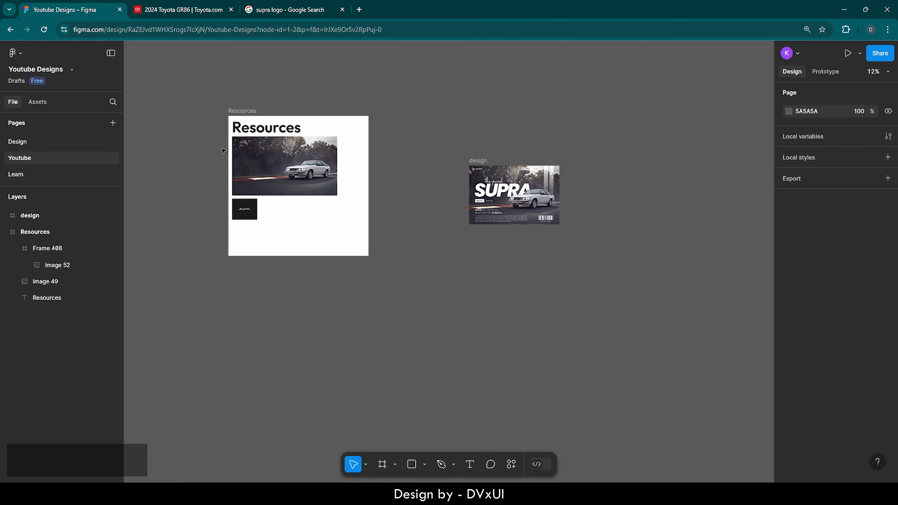
pyautogui.hotkey('ctrl', 'v')
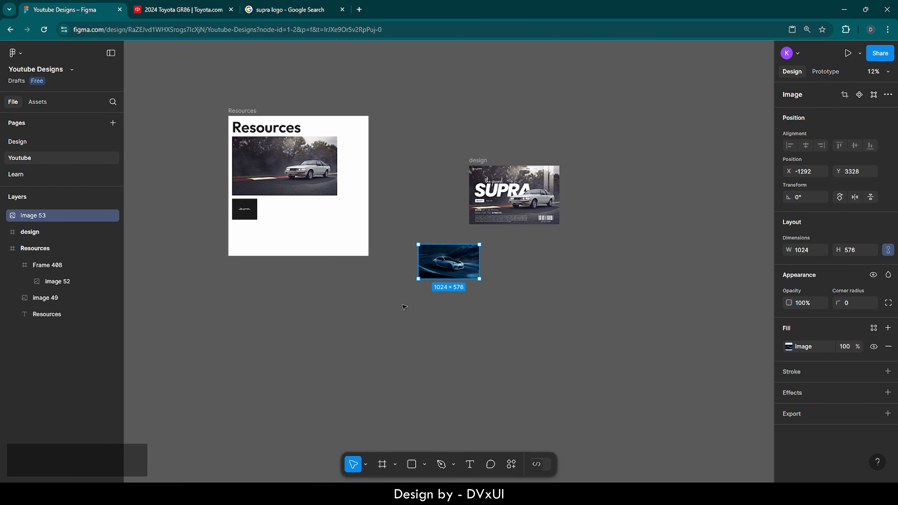
pyautogui.scroll(4, 448, 260)
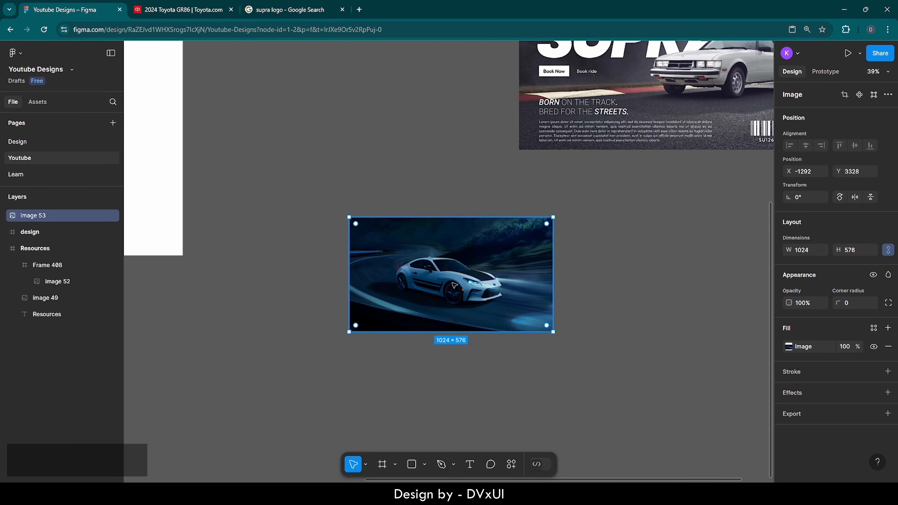
pyautogui.press('Delete')
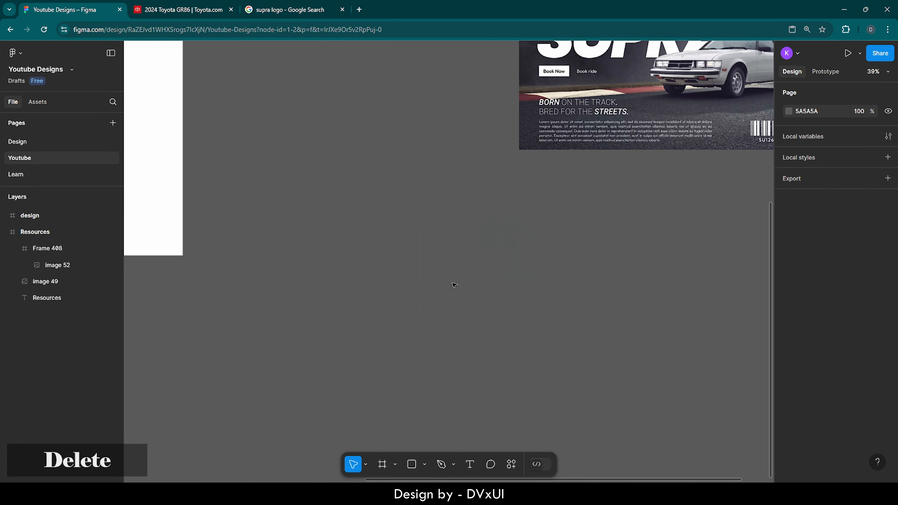
# Step: Compare the car photo and logo in the Resources frame with the finished Supra layout in the design frame
pyautogui.scroll(5, 455, 285)
pyautogui.hscroll(-4, 453, 283)
pyautogui.scroll(2, 453, 283)
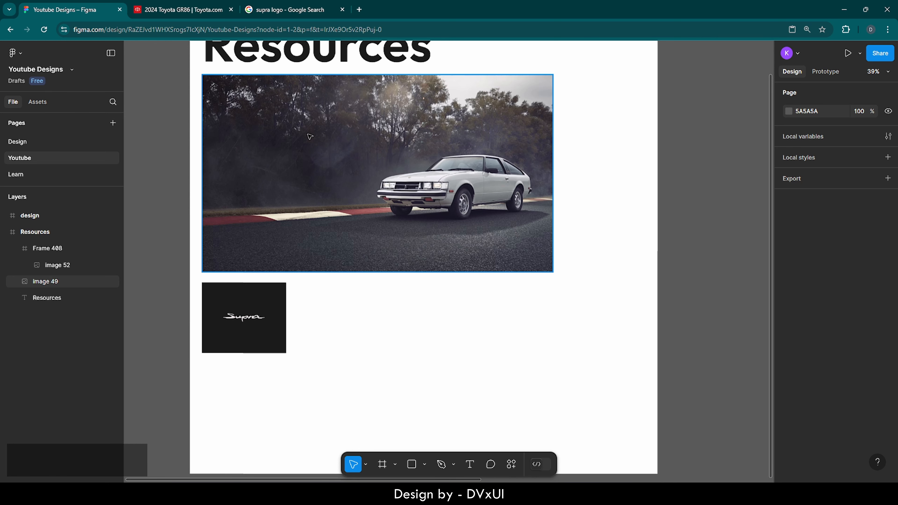
pyautogui.scroll(2, 310, 137)
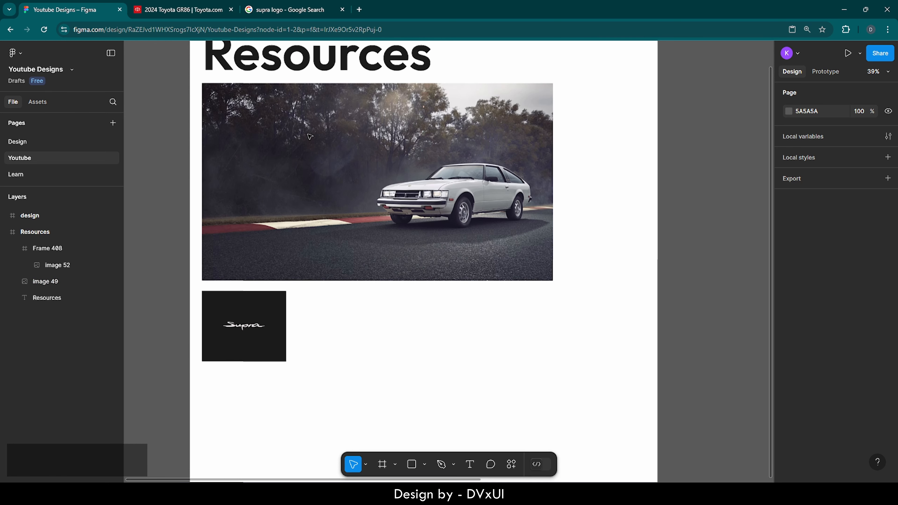
pyautogui.hscroll(10, 309, 137)
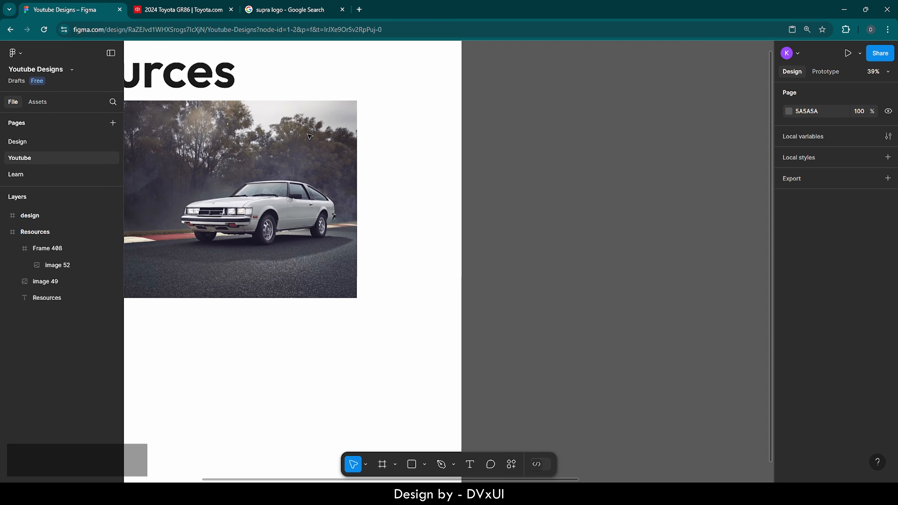
pyautogui.hscroll(5, 310, 137)
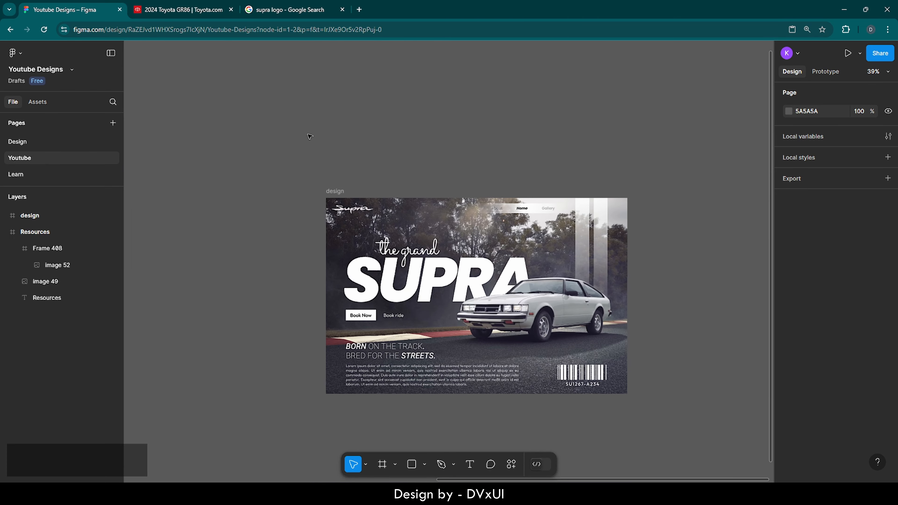
pyautogui.scroll(-4, 309, 136)
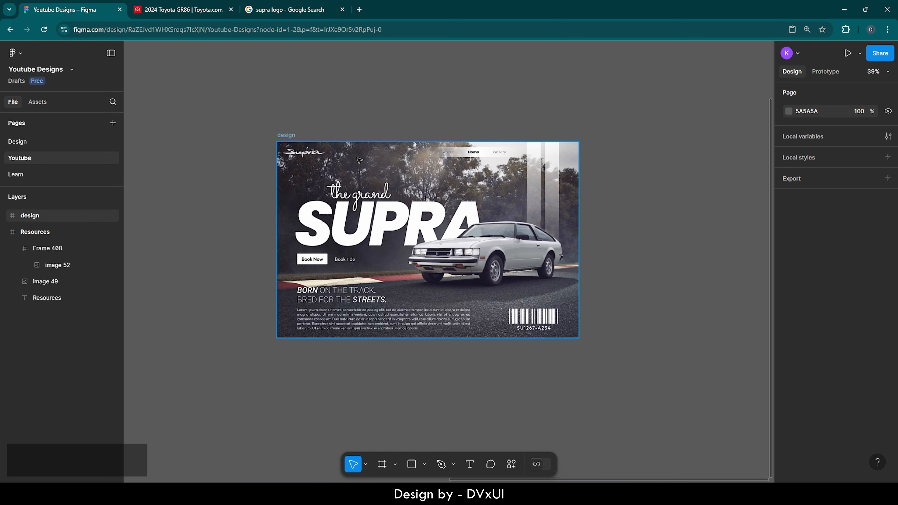
pyautogui.scroll(-8, 359, 161)
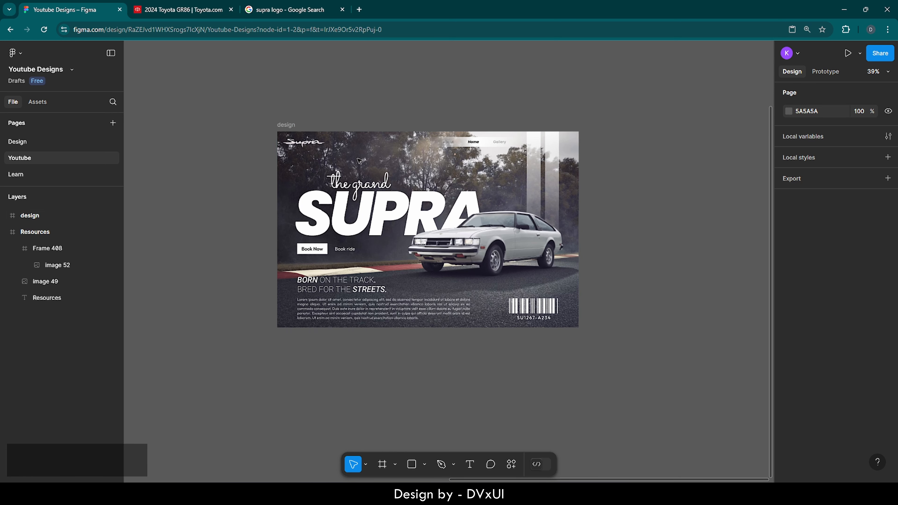
# Step: Create a frame from the 1440 × 1024 Desktop preset on the empty canvas below the design frame
pyautogui.scroll(-3, 359, 161)
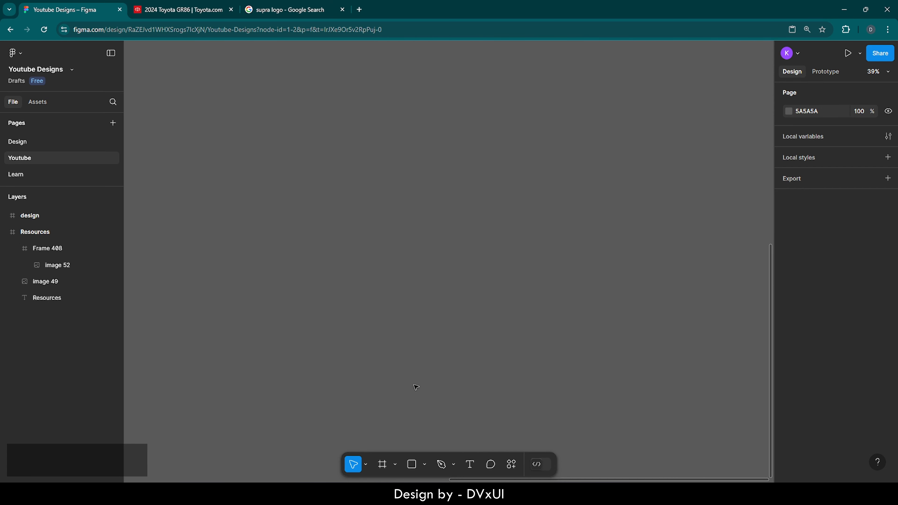
pyautogui.click(383, 464)
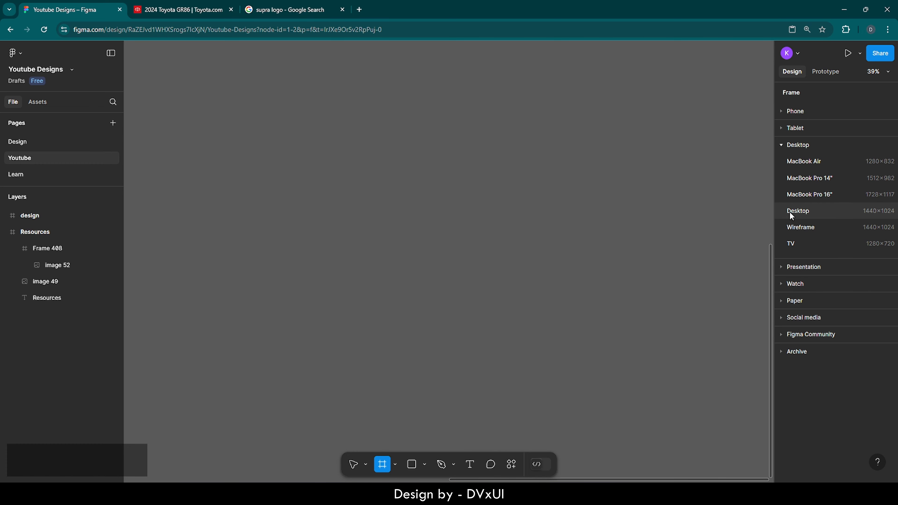
pyautogui.click(803, 209)
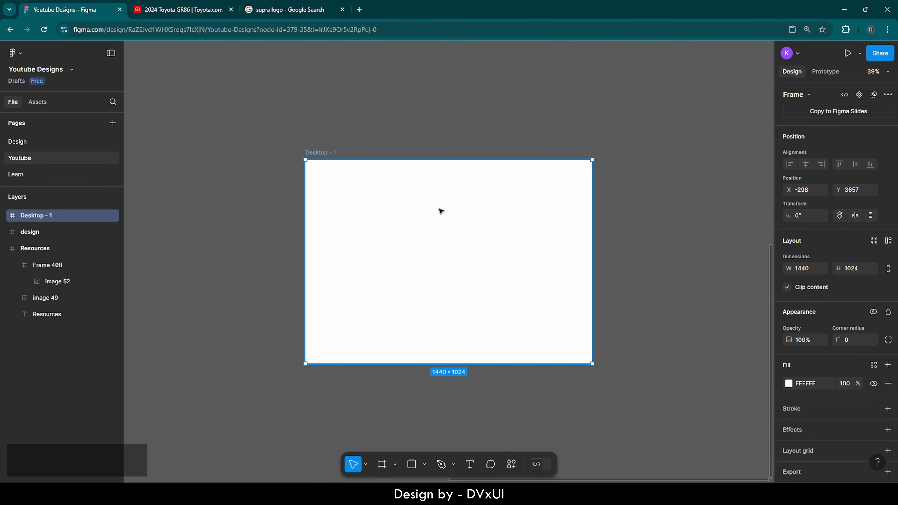
pyautogui.click(467, 146)
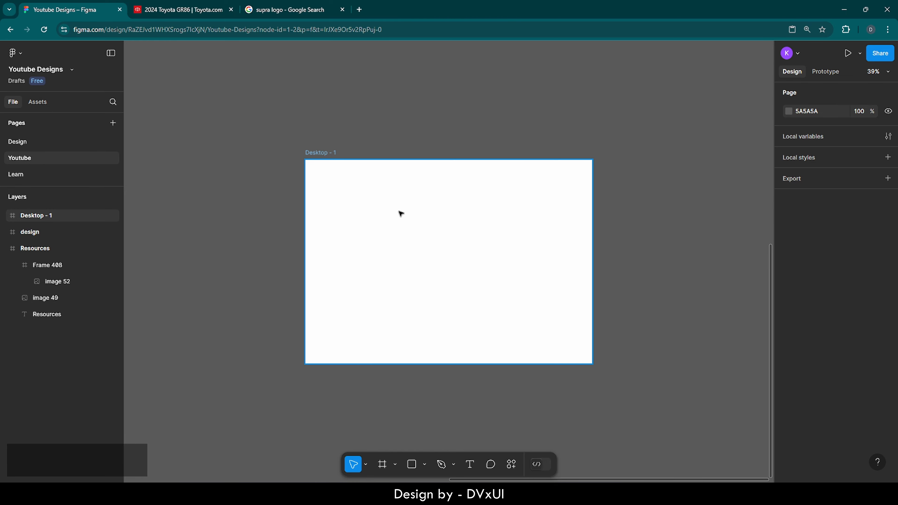
pyautogui.click(12, 218)
pyautogui.hotkey('shift', '2')
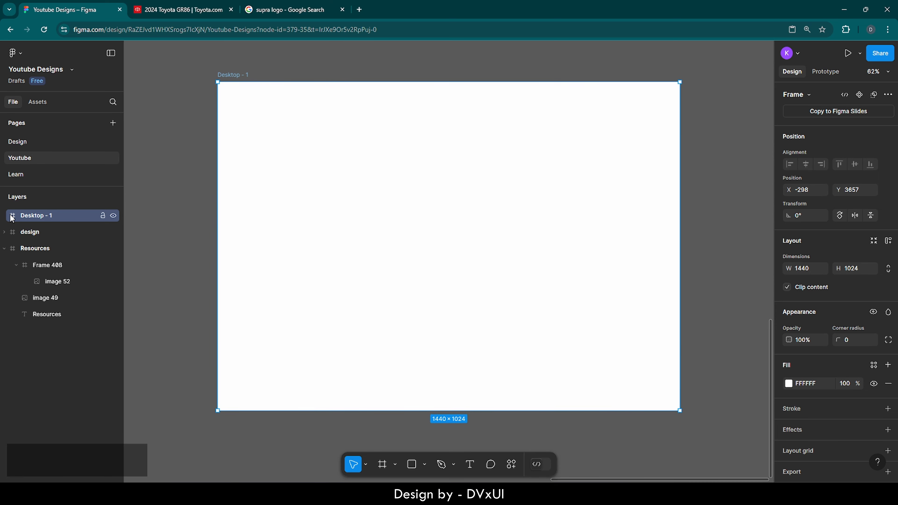
pyautogui.click(165, 203)
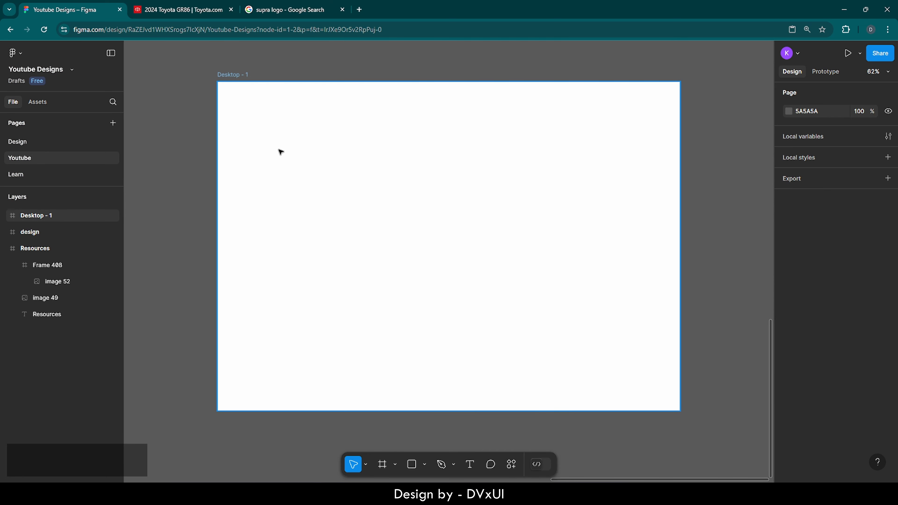
# Step: Copy the car photo from the Resources frame into the new desktop frame and centre it horizontally
pyautogui.doubleClick(13, 248)
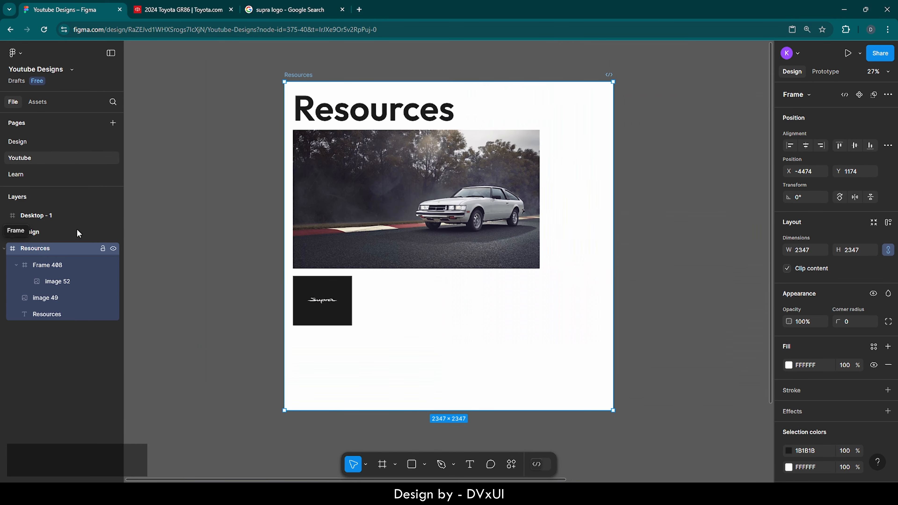
pyautogui.keyDown('ctrl'); pyautogui.click(392, 198); pyautogui.keyUp('ctrl')
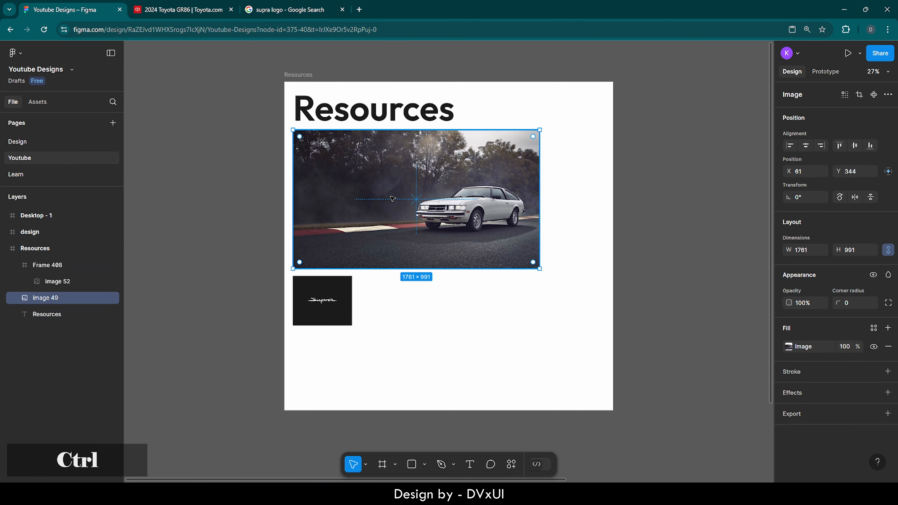
pyautogui.hotkey('ctrl', 'c')
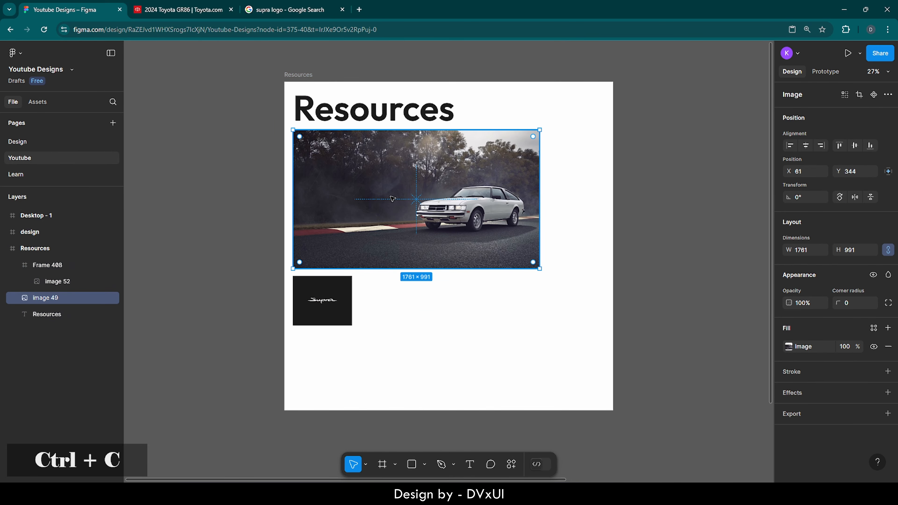
pyautogui.doubleClick(12, 217)
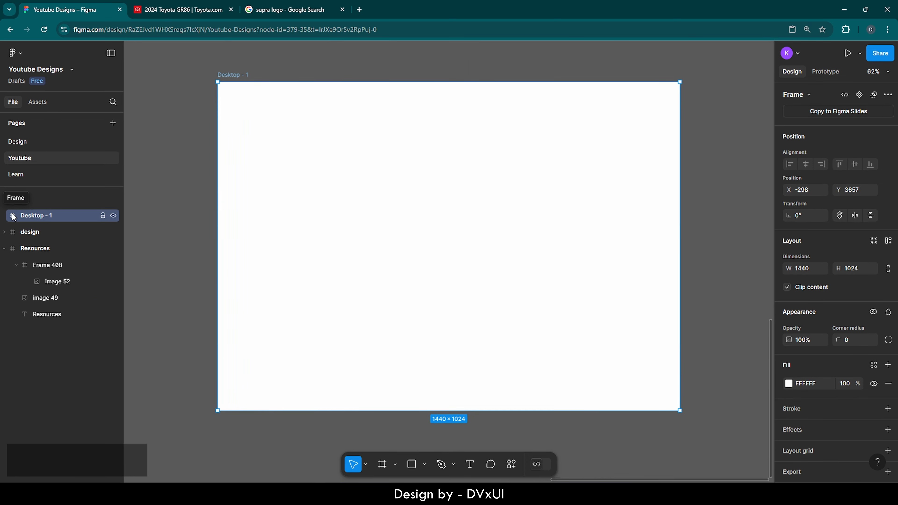
pyautogui.hotkey('ctrl', 'v')
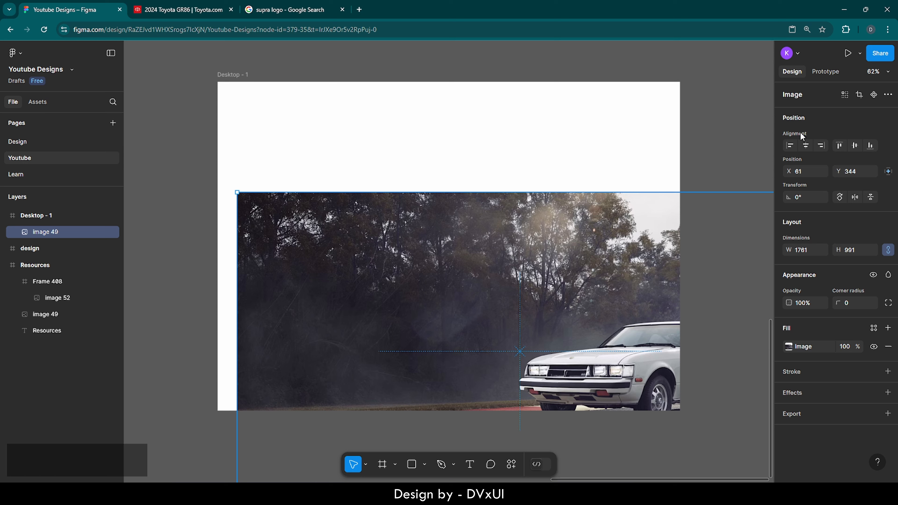
pyautogui.click(806, 146)
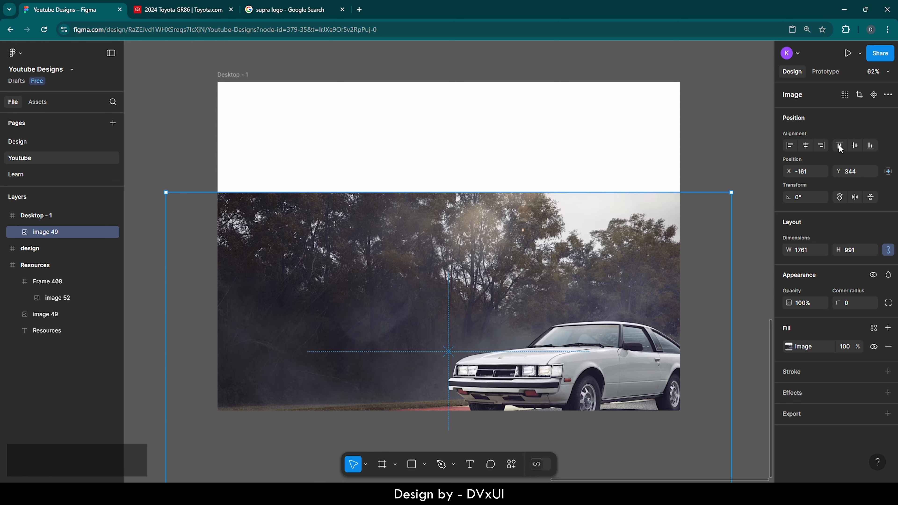
# Step: Enlarge the car photo proportionally to 1825 × 1027 and centre it horizontally and vertically in the desktop frame
pyautogui.click(855, 146)
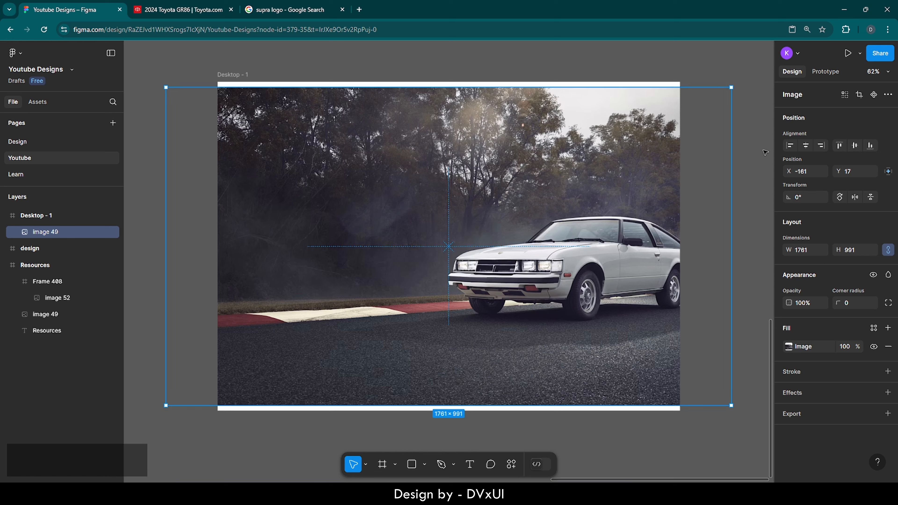
pyautogui.click(706, 76)
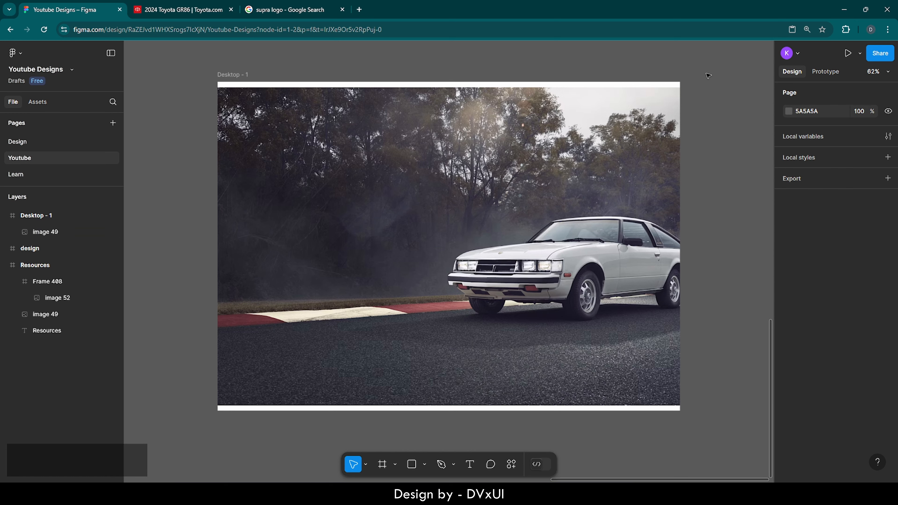
pyautogui.click(583, 89)
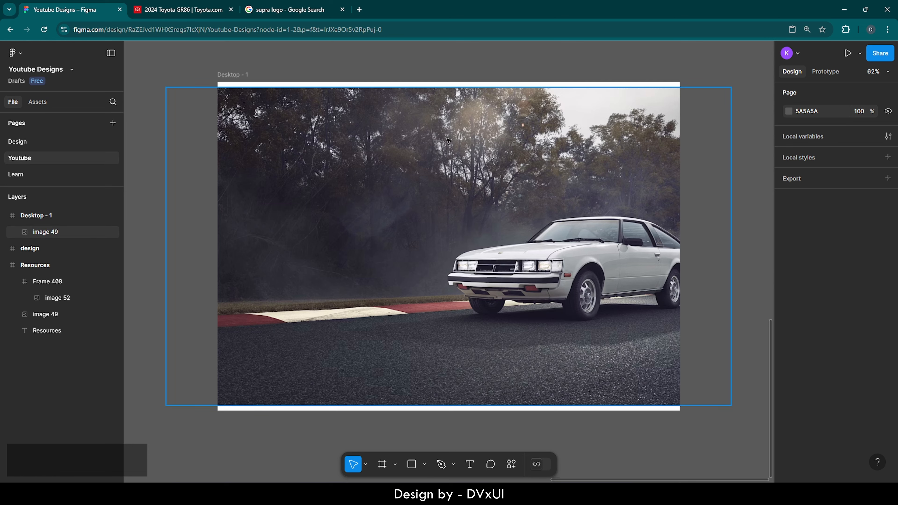
pyautogui.scroll(-5, 447, 139)
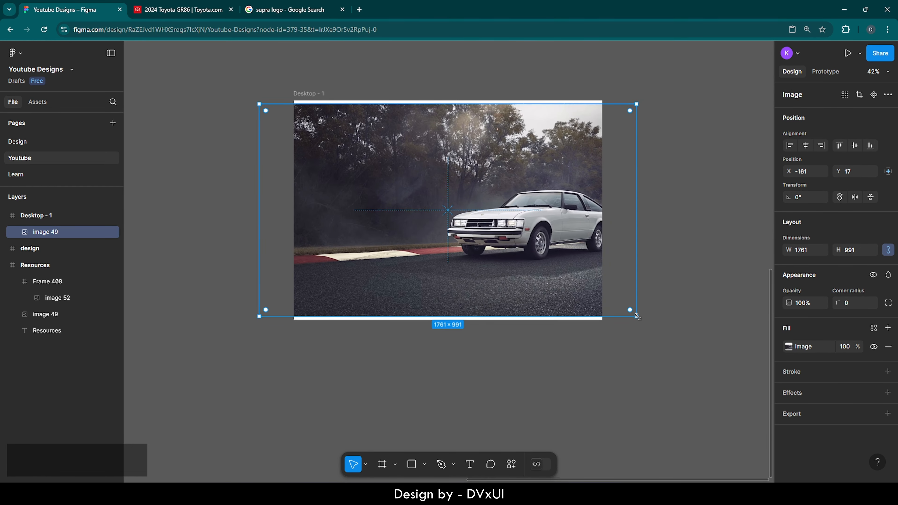
pyautogui.press('shift')
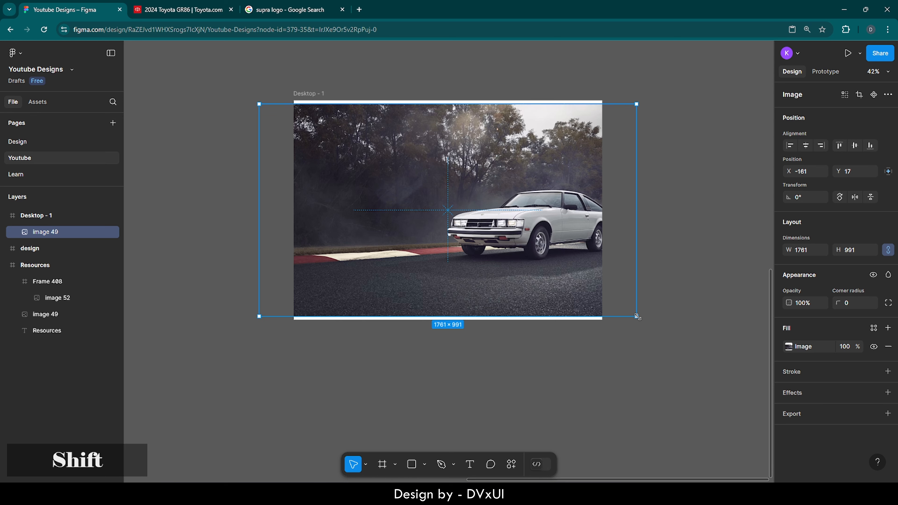
pyautogui.moveTo(638, 316); pyautogui.dragTo(651, 325)
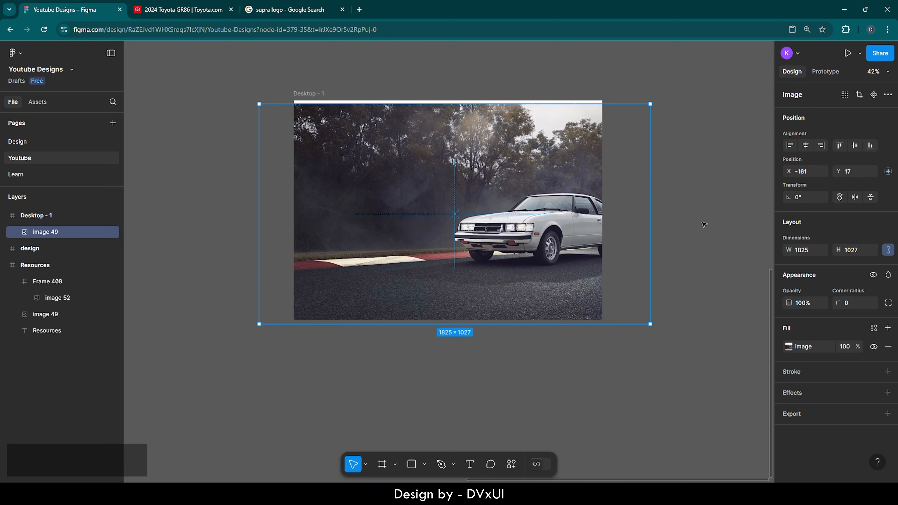
pyautogui.click(805, 145)
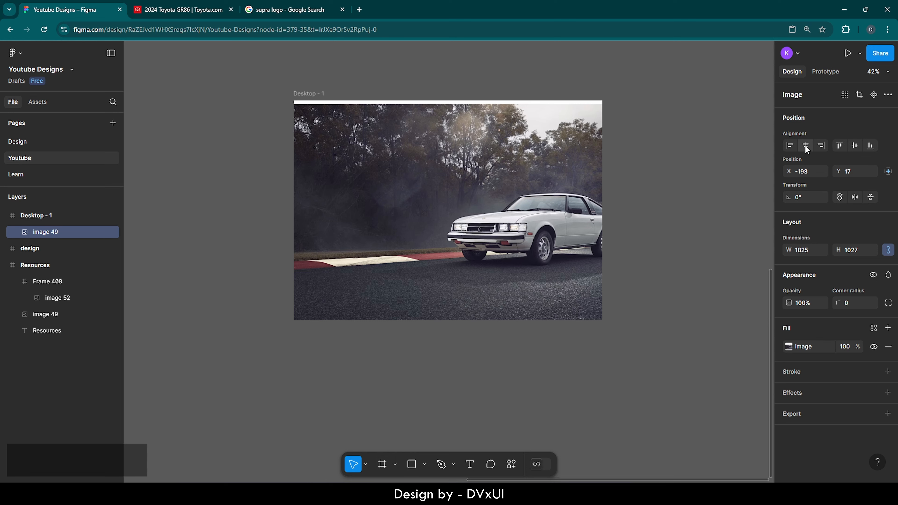
pyautogui.click(855, 146)
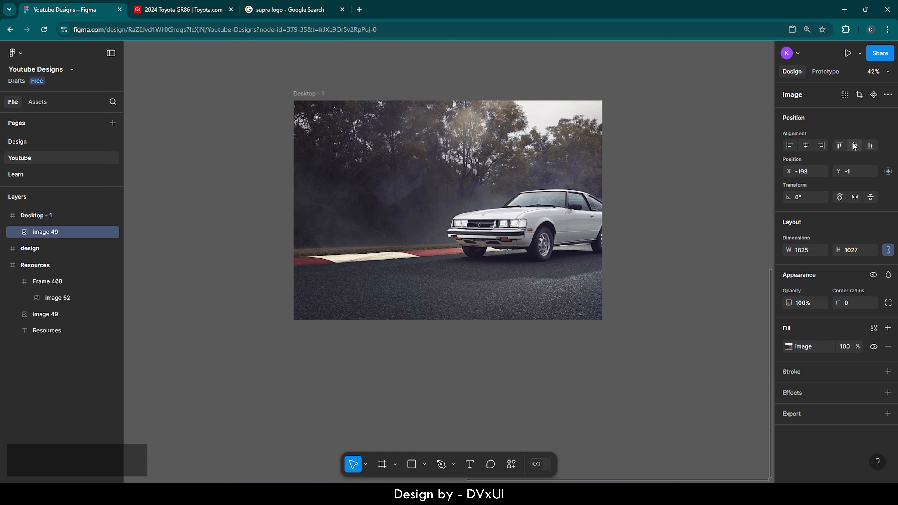
pyautogui.click(707, 130)
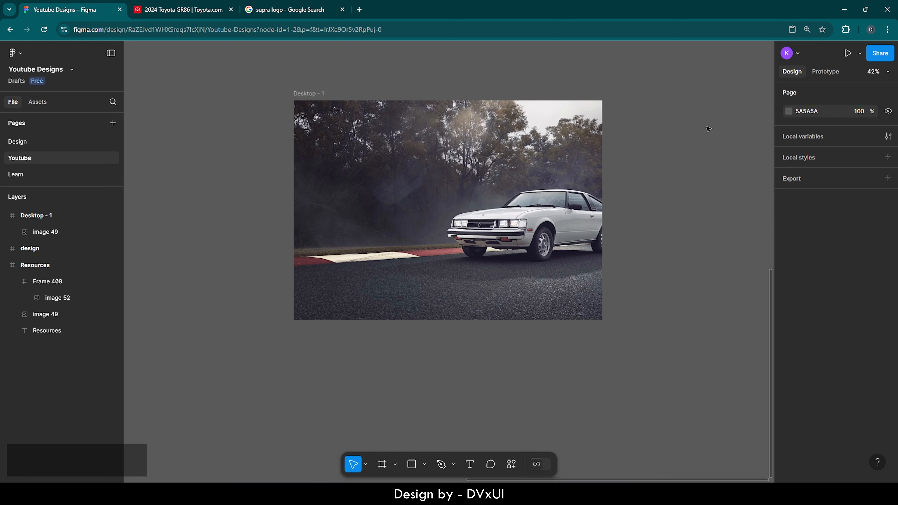
# Step: Shift the car photo left within the desktop frame until the whole car, including its rear end, fits inside
pyautogui.click(544, 220)
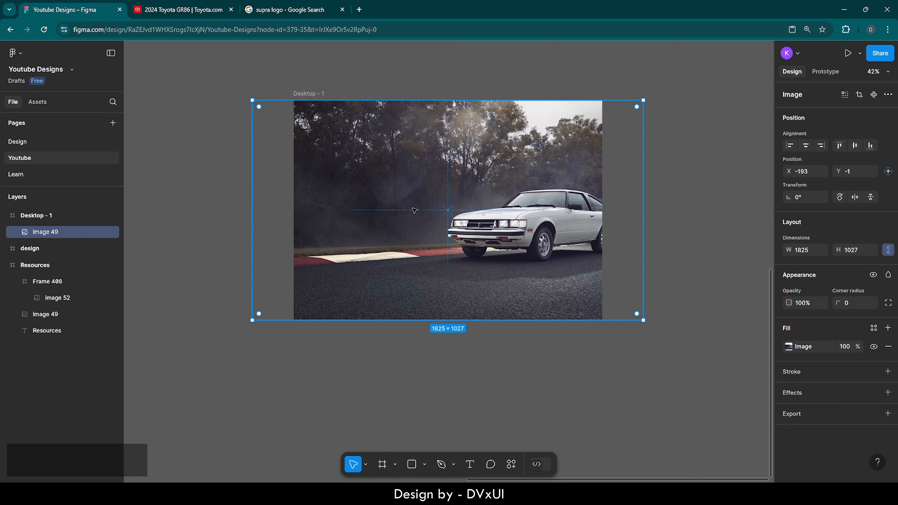
pyautogui.press('shift')
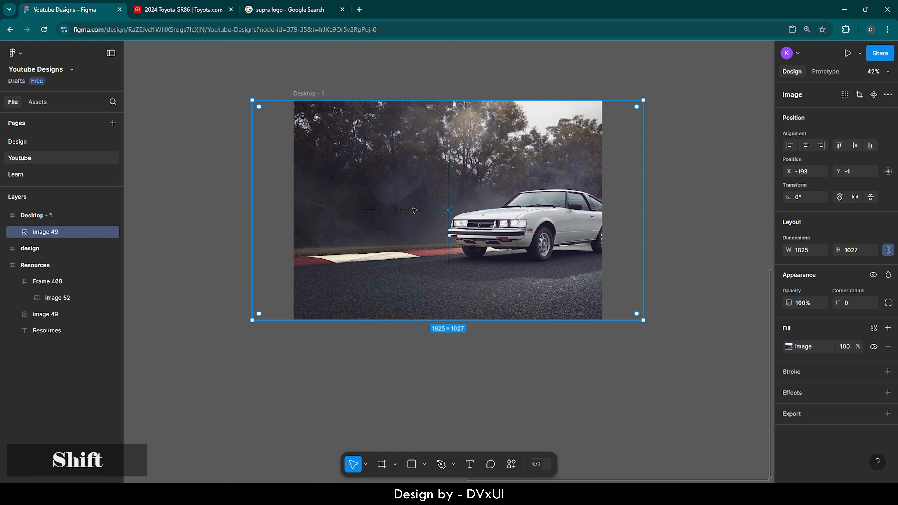
pyautogui.hotkey('shift', 'Left')
pyautogui.hotkey('shift', 'Left')
pyautogui.hotkey('shift', 'Left')
pyautogui.hotkey('shift', 'Left')
pyautogui.hotkey('shift', 'Left')
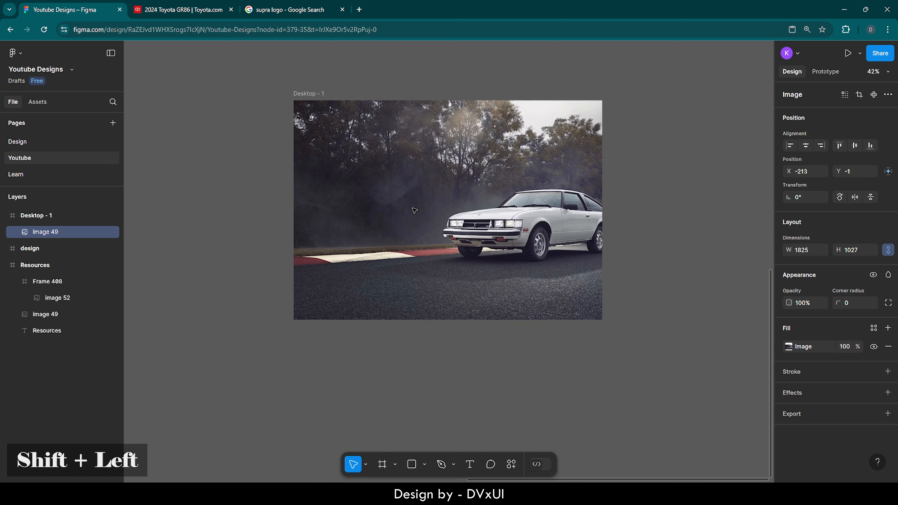
pyautogui.hotkey('shift', 'Left')
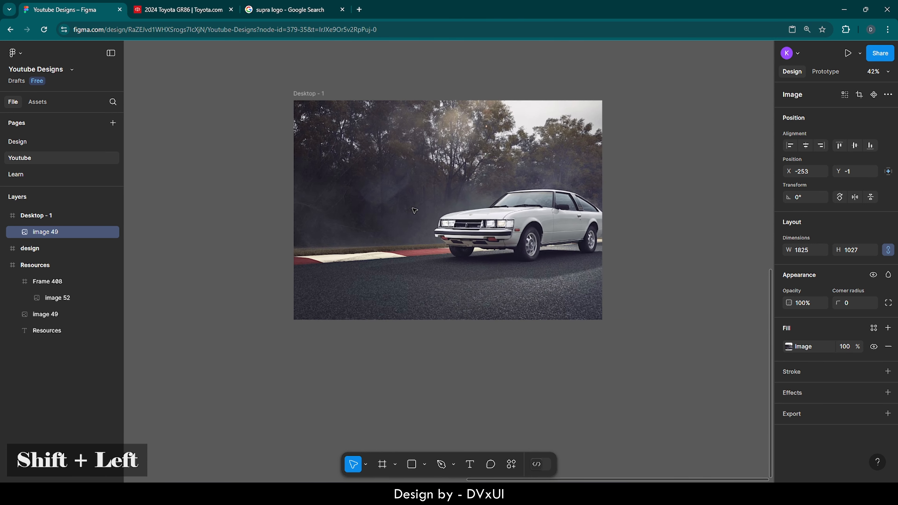
pyautogui.moveTo(415, 210); pyautogui.dragTo(390, 210)
pyautogui.click(632, 129)
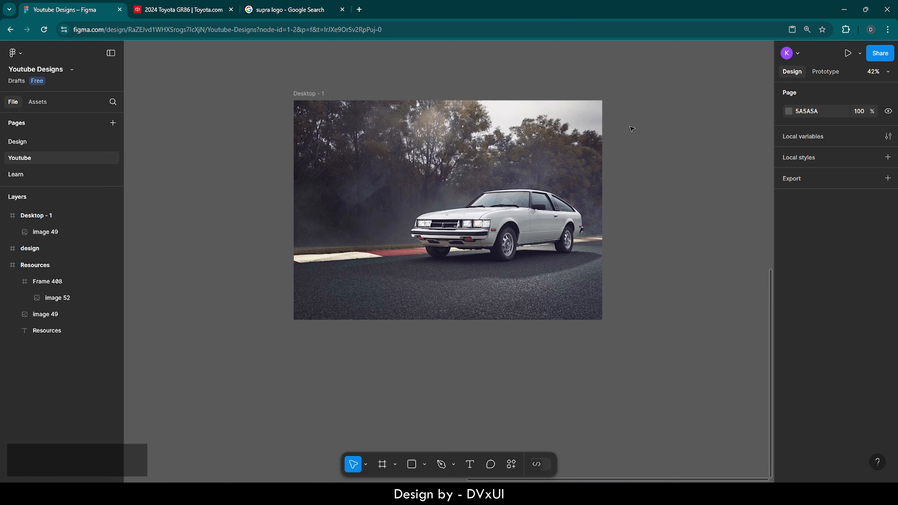
# Step: Add a layout grid to the Desktop - 1 frame and configure it as 12 columns
pyautogui.click(313, 94)
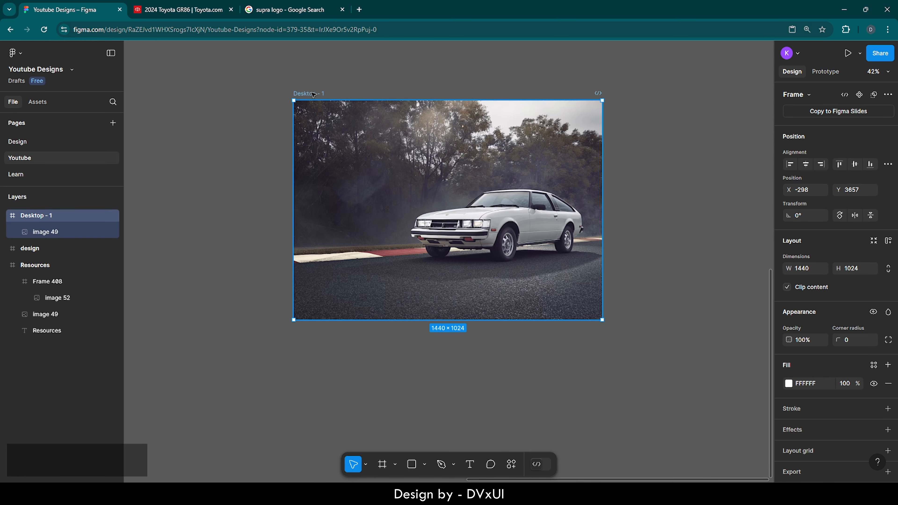
pyautogui.scroll(-1, 835, 296)
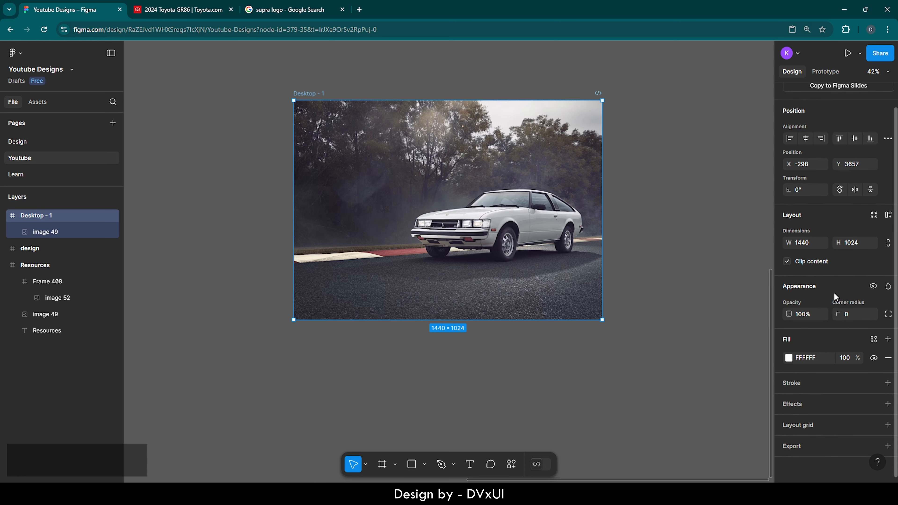
pyautogui.click(808, 426)
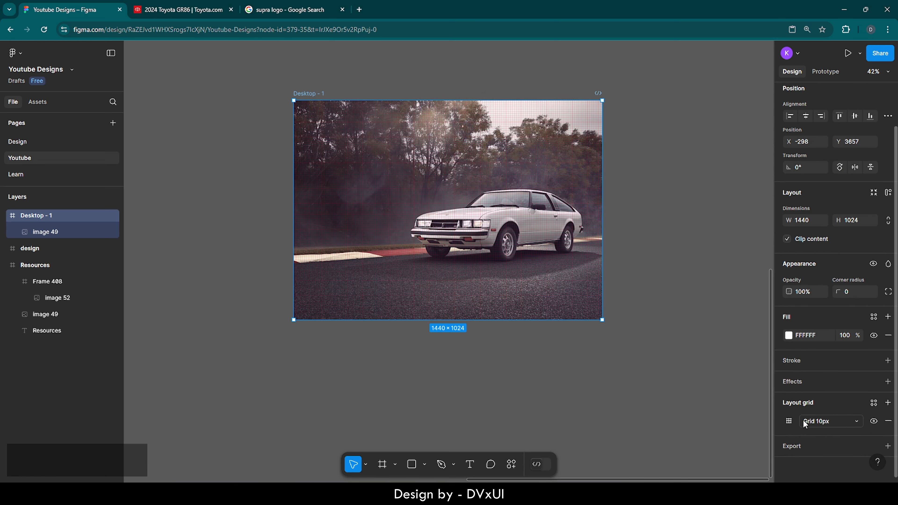
pyautogui.click(790, 422)
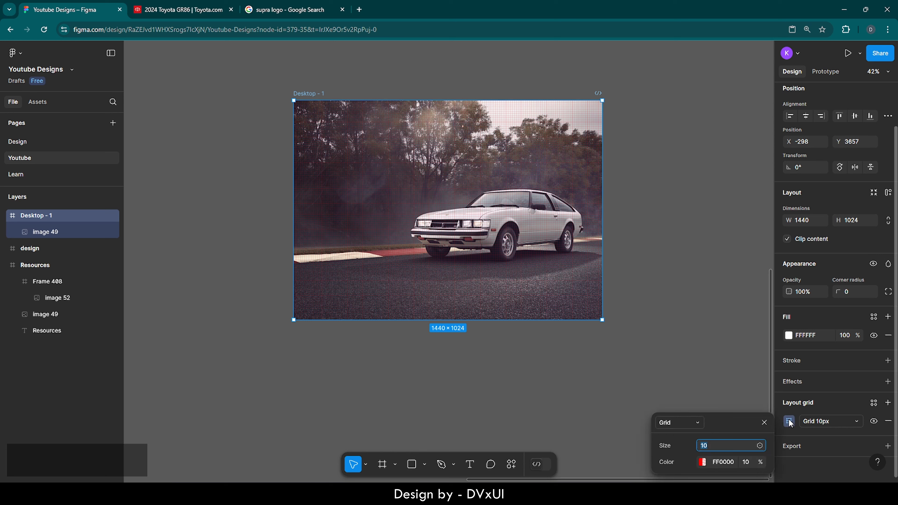
pyautogui.click(679, 424)
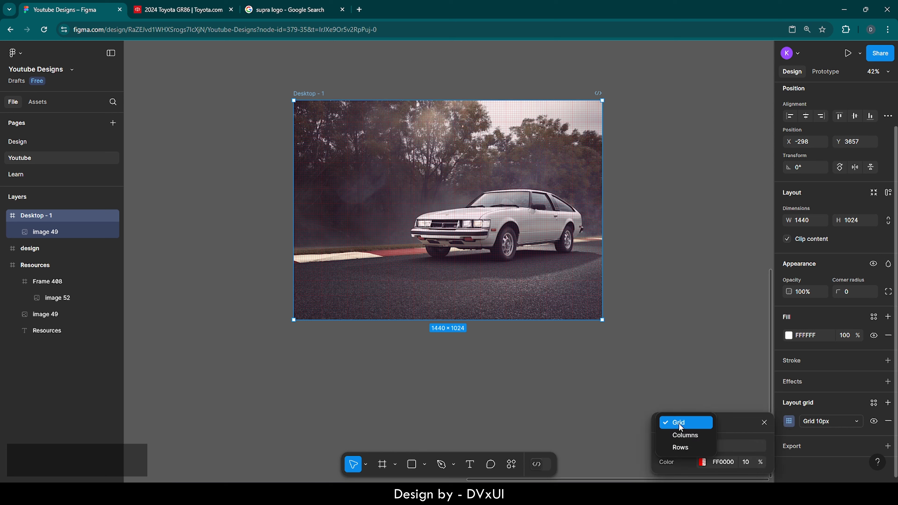
pyautogui.click(680, 436)
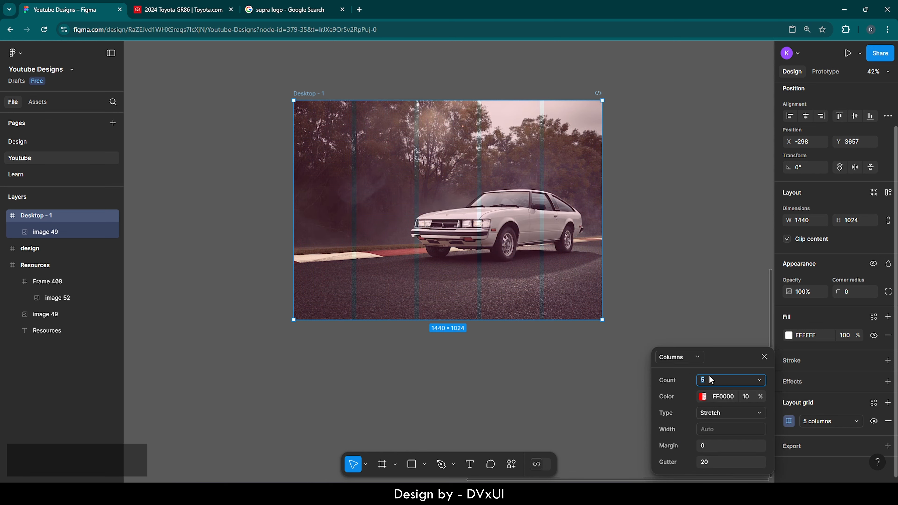
pyautogui.press('BackSpace')
pyautogui.write('12')
pyautogui.press('Return')
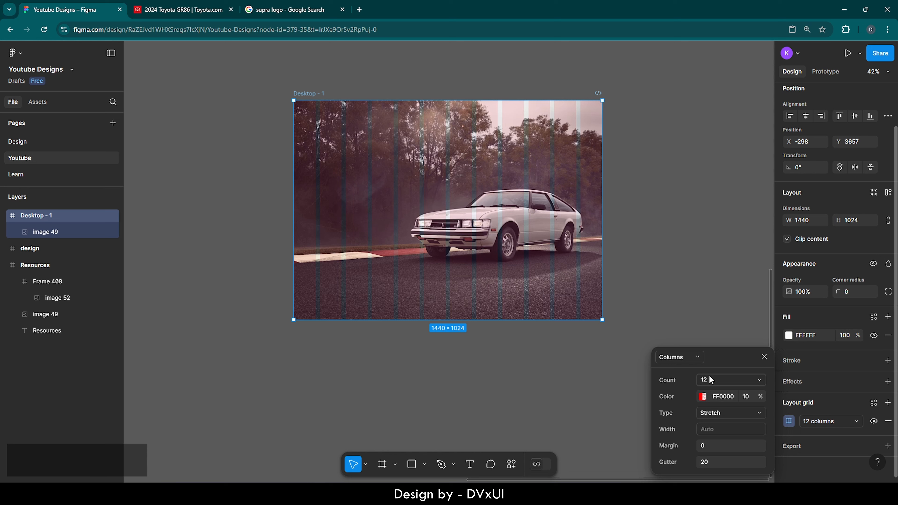
# Step: Set the column grid's margin first to 80 and then to 100, and deselect the frame
pyautogui.click(709, 446)
pyautogui.press('BackSpace')
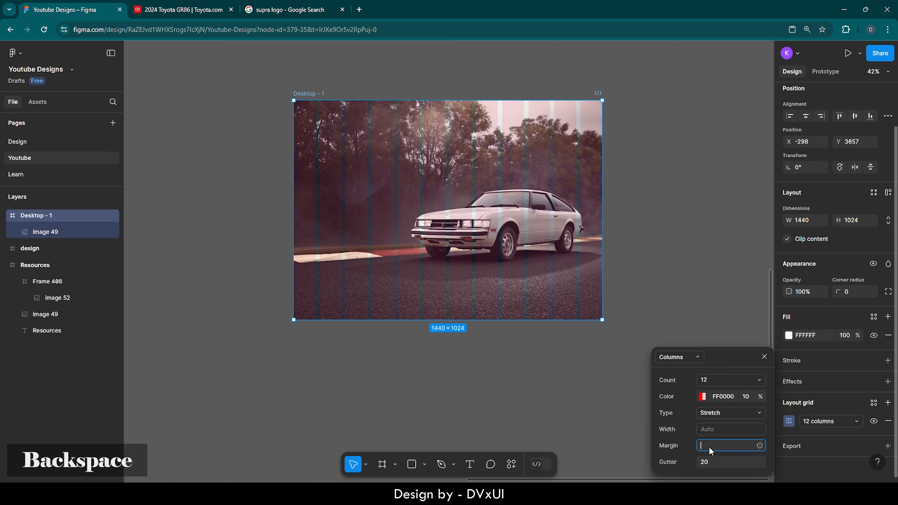
pyautogui.write('80')
pyautogui.press('Return')
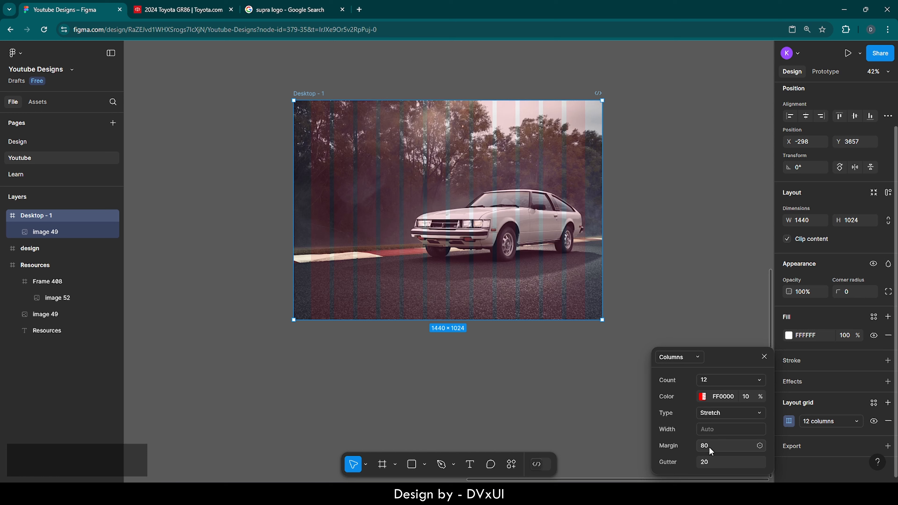
pyautogui.click(709, 446)
pyautogui.write('100')
pyautogui.press('Return')
pyautogui.click(689, 331)
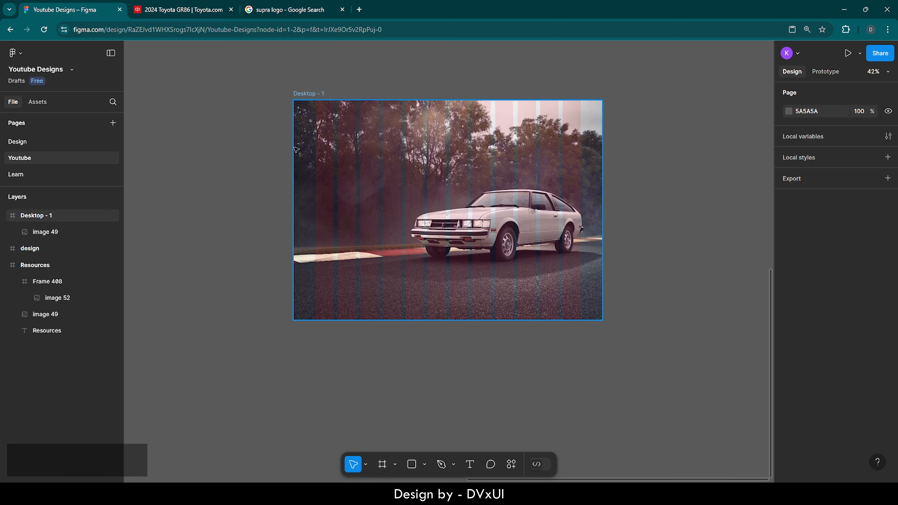
# Step: Locate the Resources frame and select the white Supra logo image inside its dark box
pyautogui.doubleClick(13, 268)
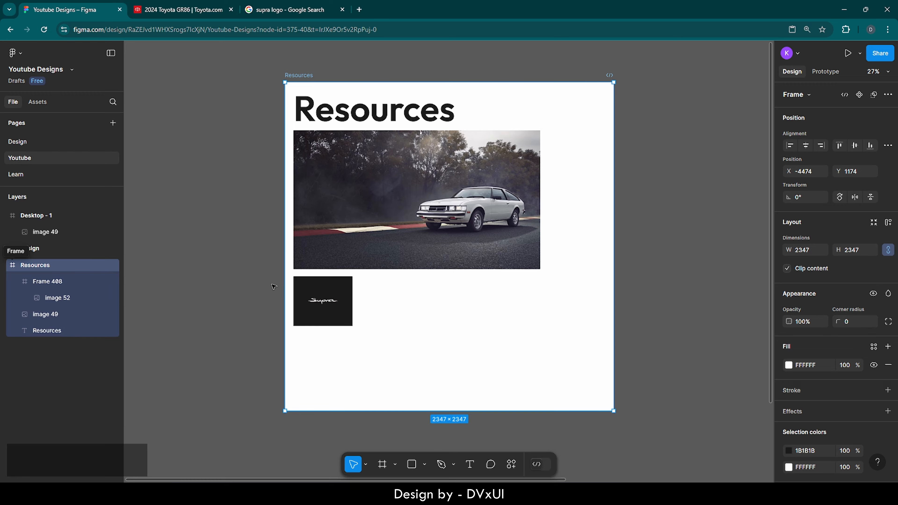
pyautogui.doubleClick(315, 303)
pyautogui.keyDown('ctrl'); pyautogui.scroll(5, 317, 302); pyautogui.keyUp('ctrl')
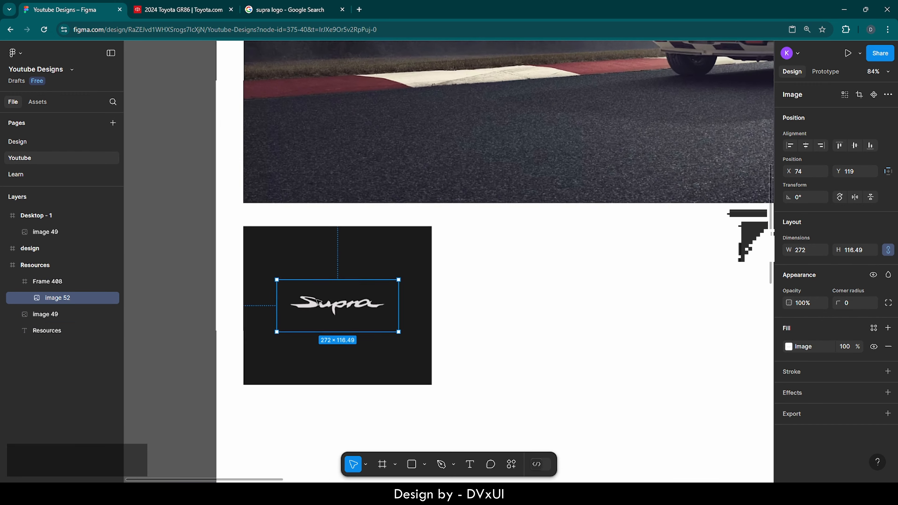
pyautogui.scroll(1, 316, 302)
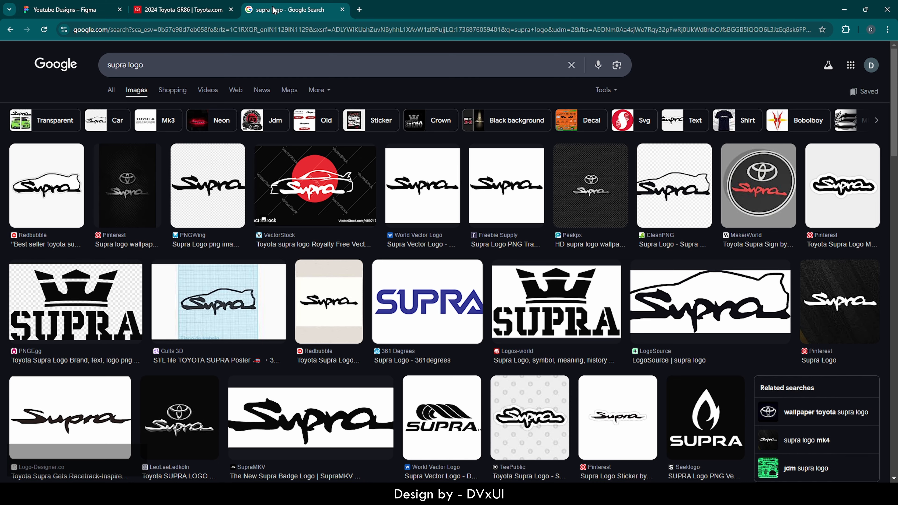
# Step: Switch to the Google image results for the Supra logo and preview Freebie Supply's transparent PNG with its image options
pyautogui.click(264, 8)
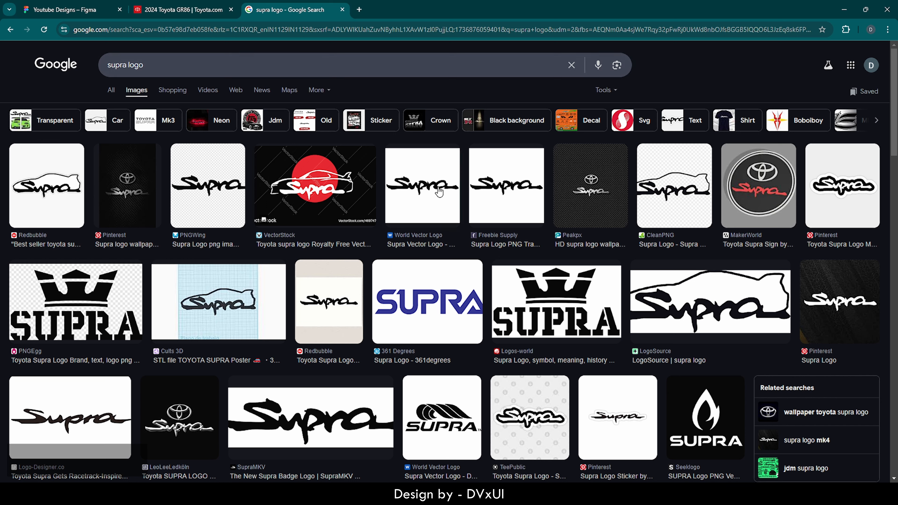
pyautogui.click(501, 194)
pyautogui.rightClick(700, 273)
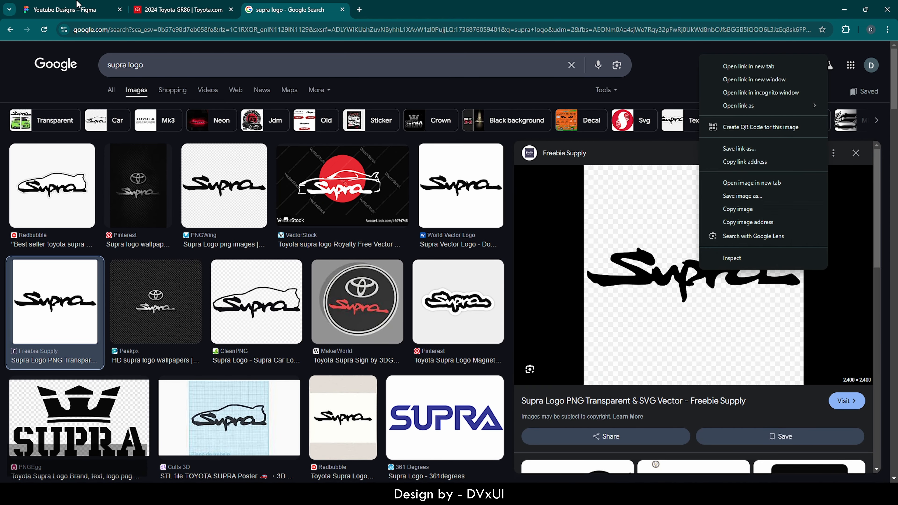
# Step: Return to Figma and copy the selected Supra logo image from the Resources frame
pyautogui.click(69, 4)
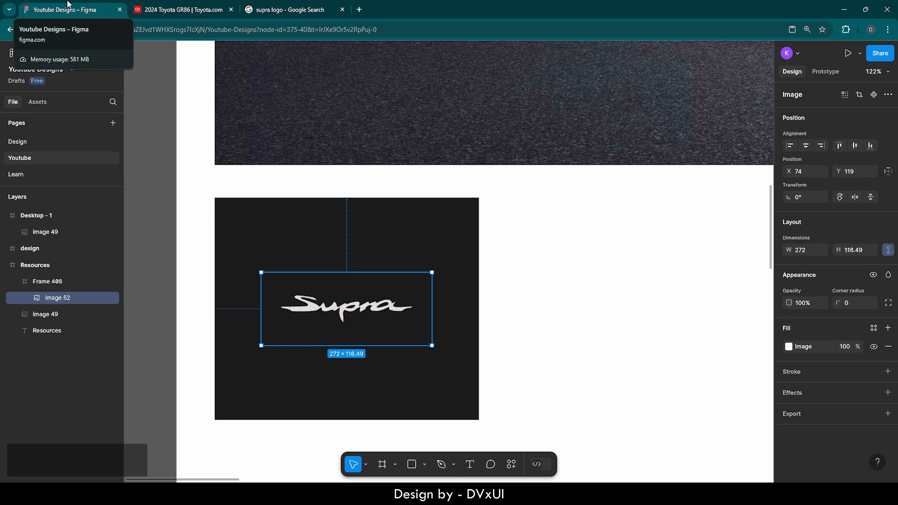
pyautogui.hotkey('ctrl', 'c')
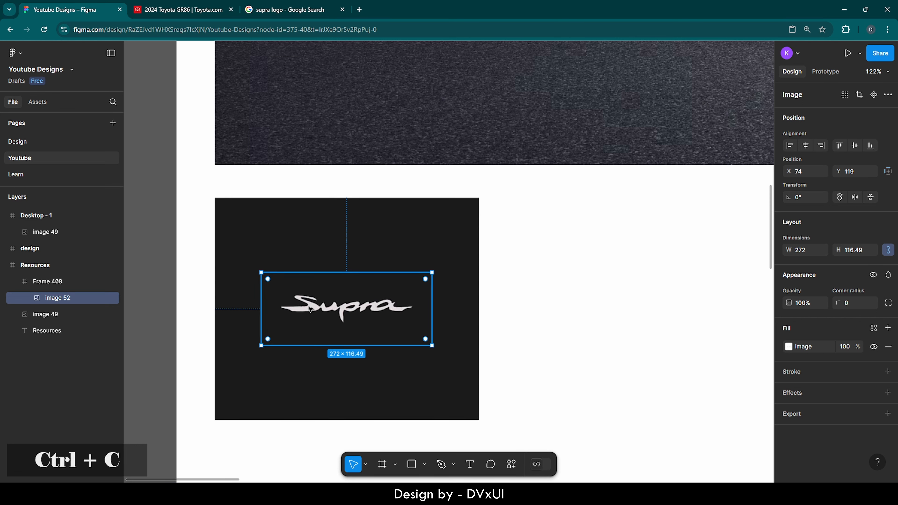
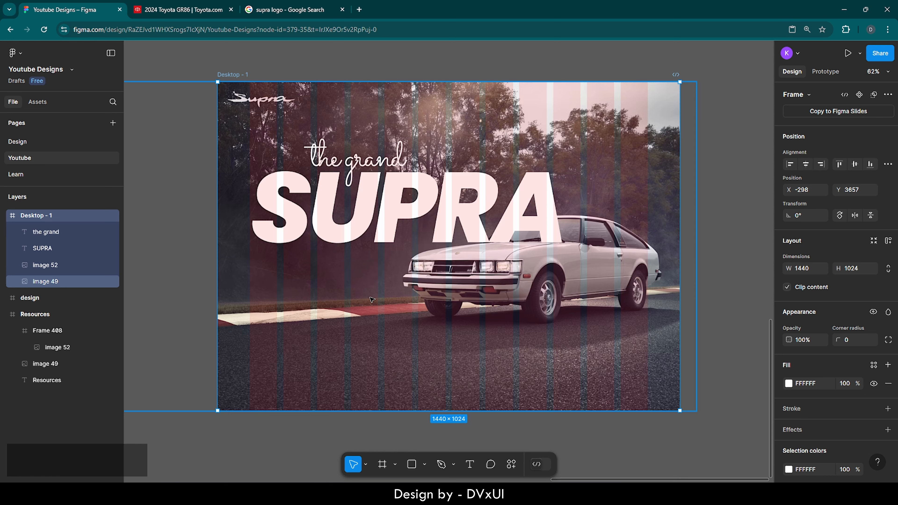
# Step: Examine how the SUPRA title and the car image are layered in the finished design frame
pyautogui.click(372, 299)
pyautogui.click(721, 323)
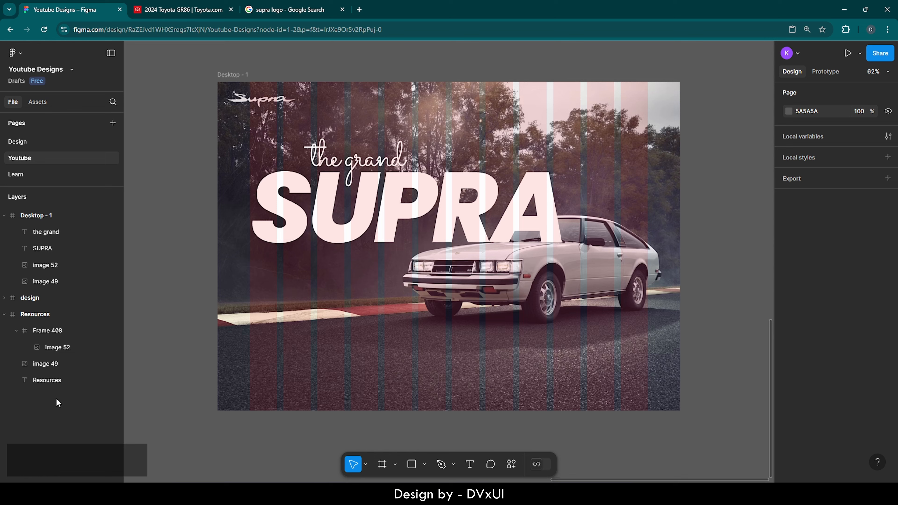
pyautogui.click(14, 298)
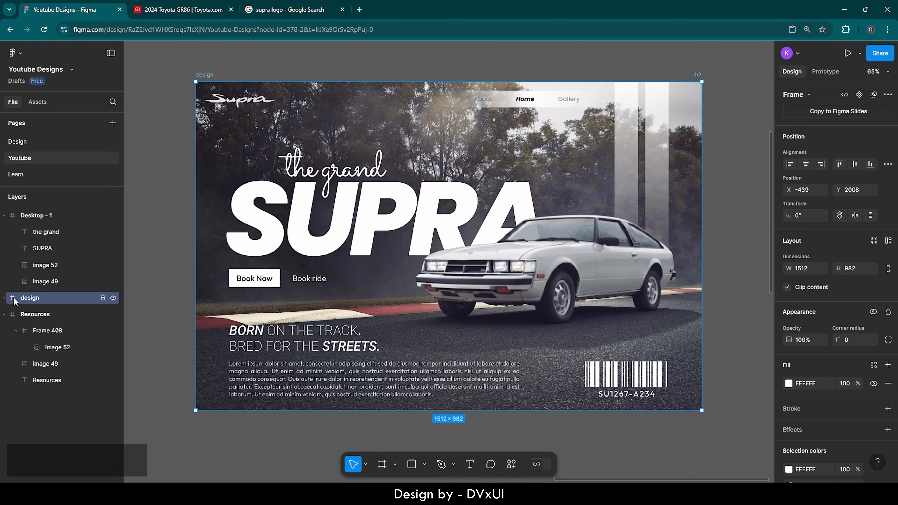
pyautogui.click(329, 235)
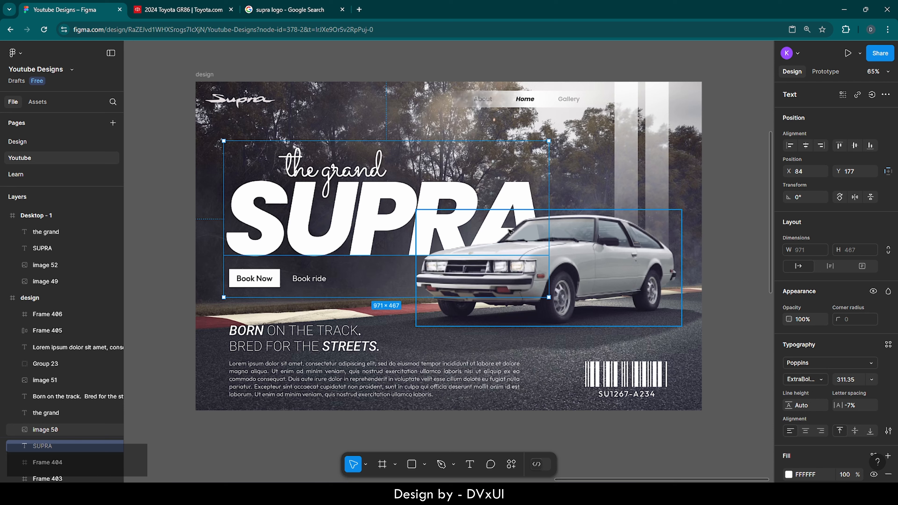
# Step: Duplicate the background car photo inside the Desktop - 1 frame
pyautogui.press('n')
pyautogui.click(488, 249)
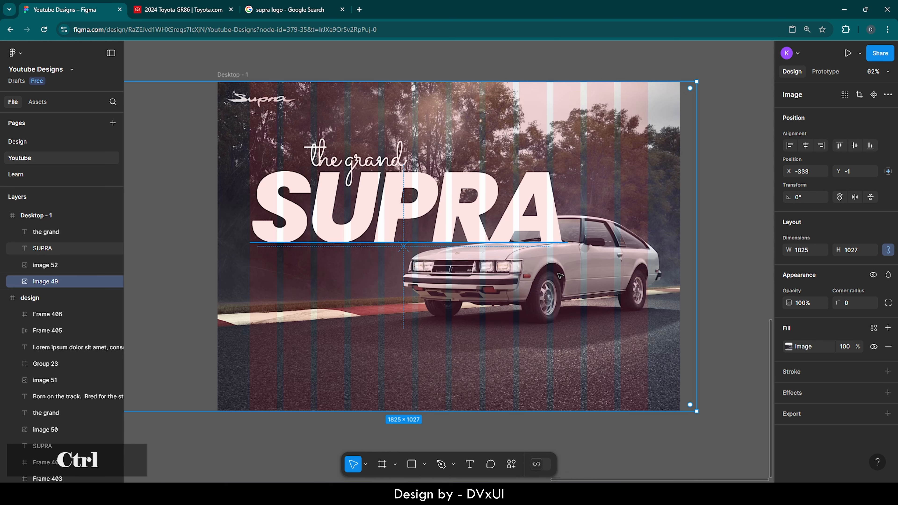
pyautogui.hotkey('ctrl', 'c')
pyautogui.hotkey('ctrl', 'v')
# Step: Rename the upper car photo layer "copy bg" and the lower one "bg"
pyautogui.doubleClick(46, 282)
pyautogui.write('copy bg')
pyautogui.press('Return')
pyautogui.doubleClick(46, 298)
pyautogui.write('bg')
pyautogui.press('Return')
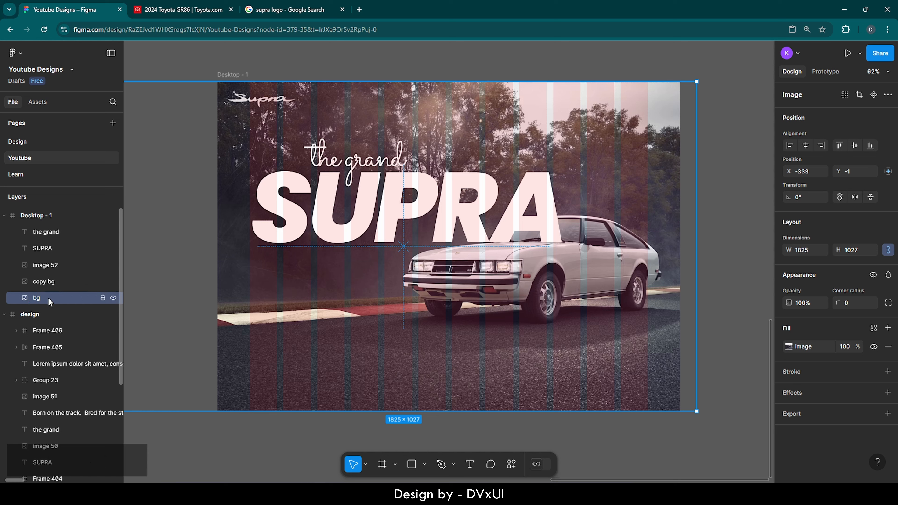
# Step: Set the image fill of the copy bg layer to Crop mode
pyautogui.click(167, 267)
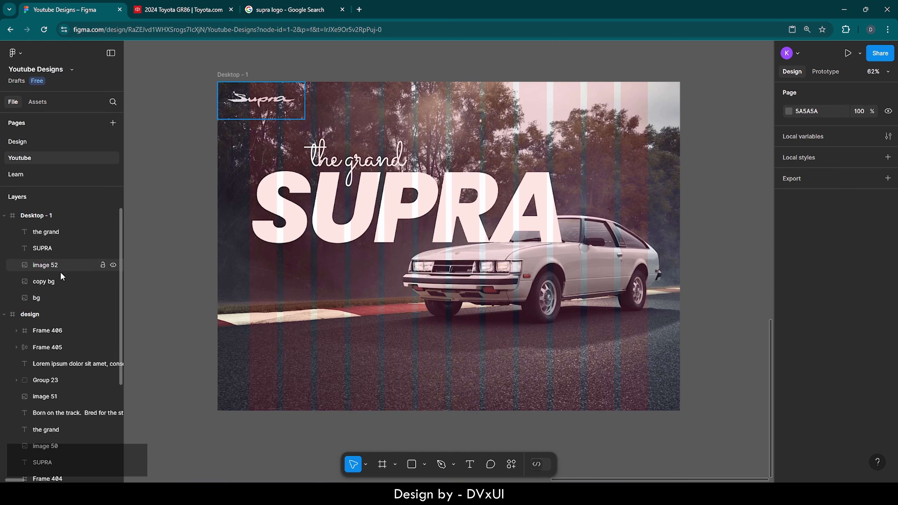
pyautogui.click(52, 283)
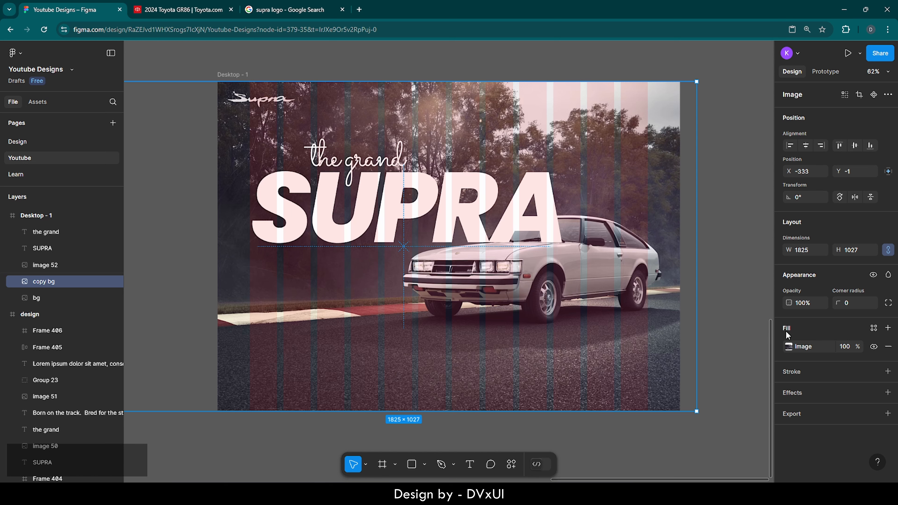
pyautogui.click(789, 346)
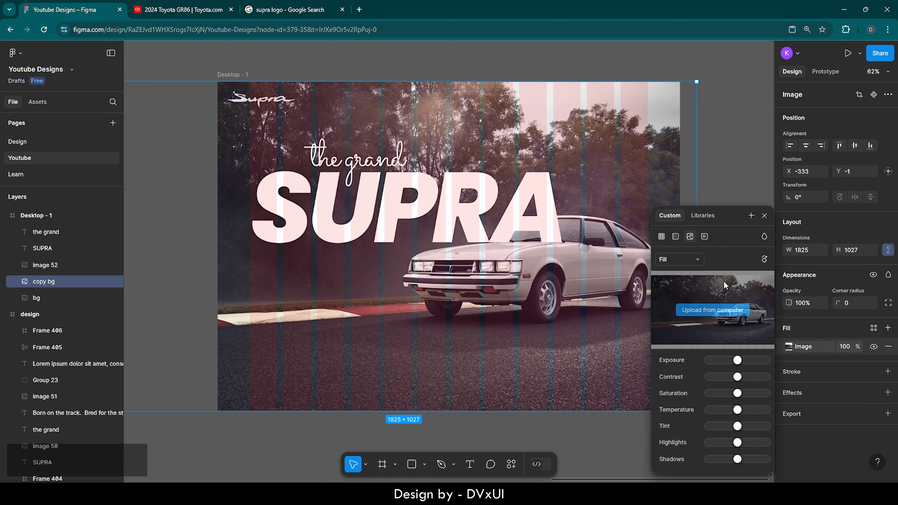
pyautogui.click(678, 260)
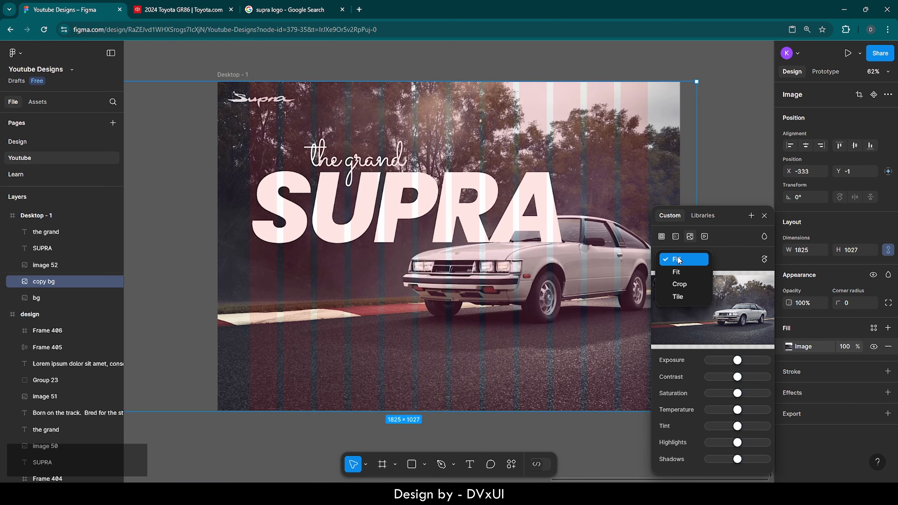
pyautogui.click(677, 285)
pyautogui.scroll(-5, 412, 286)
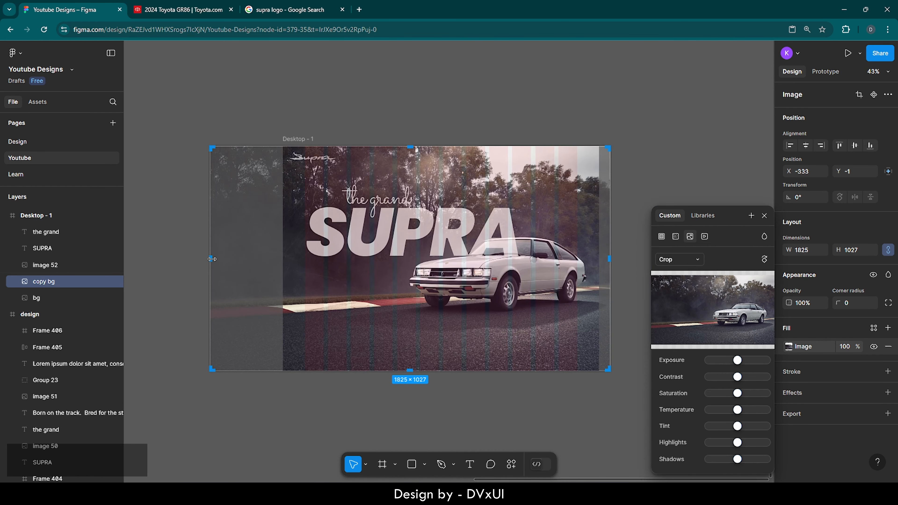
# Step: Crop the copy bg image closely around the car to about 828 × 378, trimming all four sides
pyautogui.moveTo(213, 258); pyautogui.dragTo(407, 266)
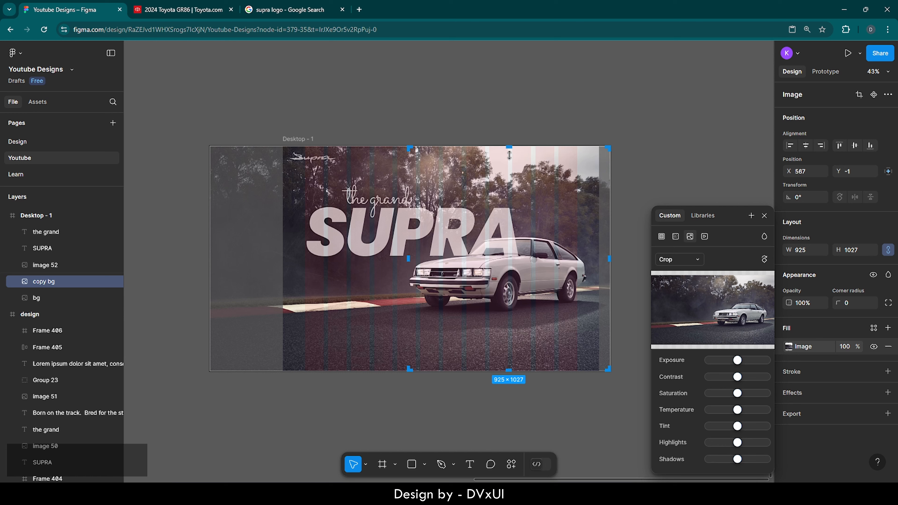
pyautogui.moveTo(509, 147); pyautogui.dragTo(509, 234)
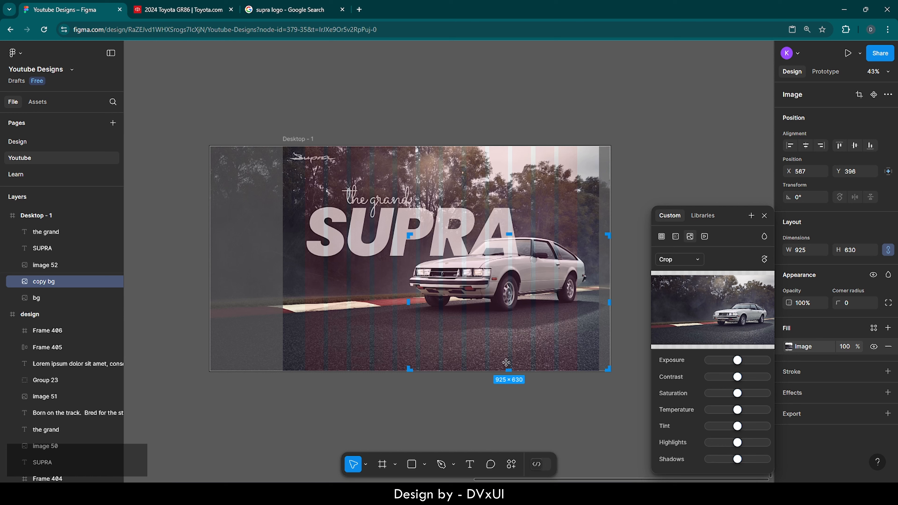
pyautogui.moveTo(510, 369); pyautogui.dragTo(517, 319)
pyautogui.moveTo(607, 272); pyautogui.dragTo(588, 273)
pyautogui.scroll(5, 516, 255)
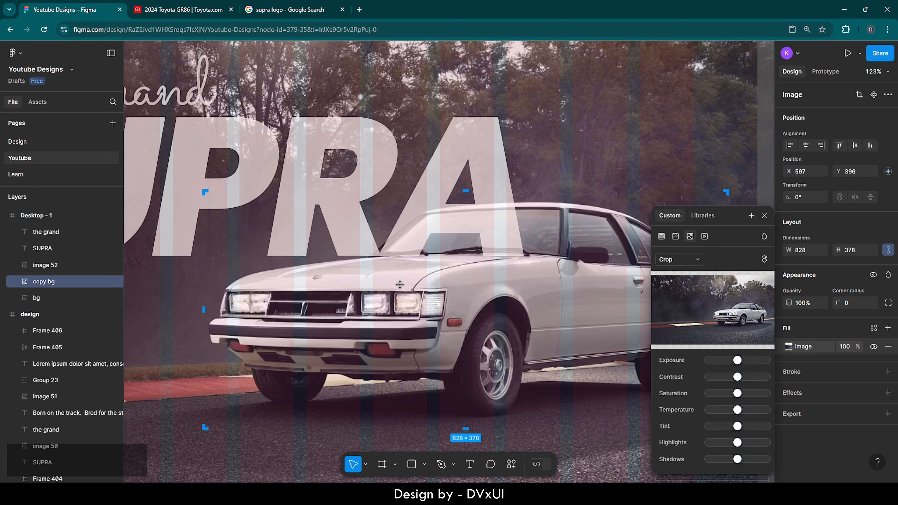
pyautogui.click(765, 216)
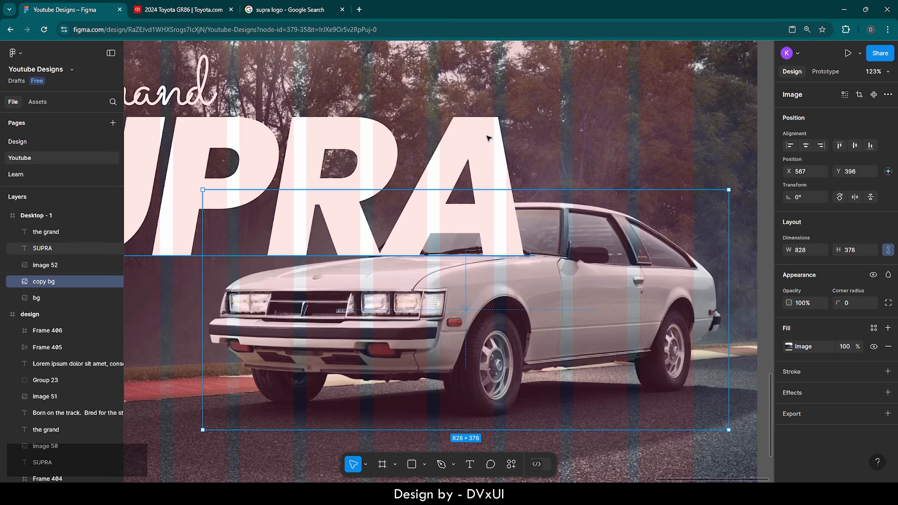
# Step: Set the image fill opacity of the bg layer to 10% to expose the cropped car copy
pyautogui.scroll(-5, 466, 276)
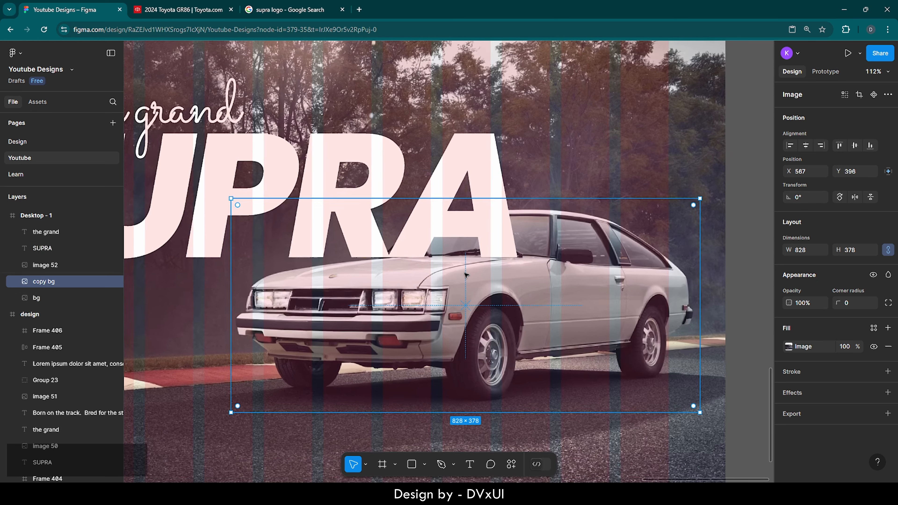
pyautogui.click(45, 298)
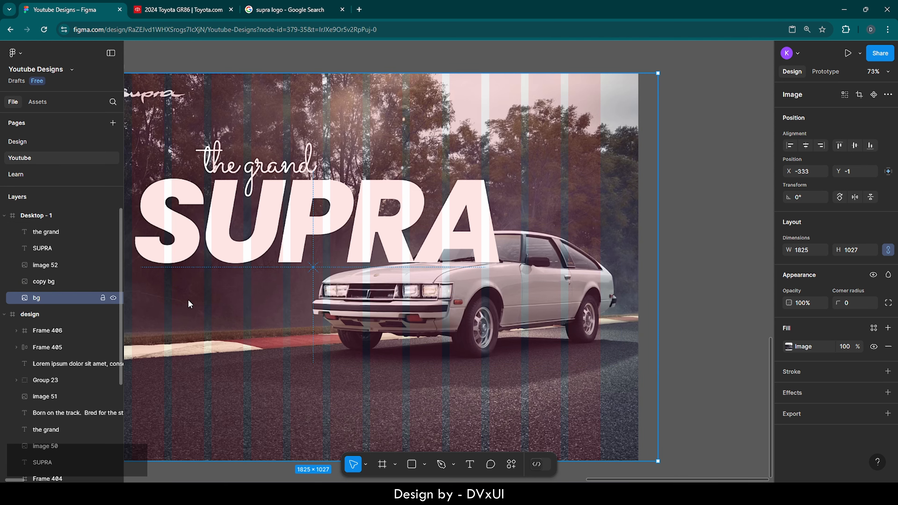
pyautogui.click(844, 347)
pyautogui.write('10')
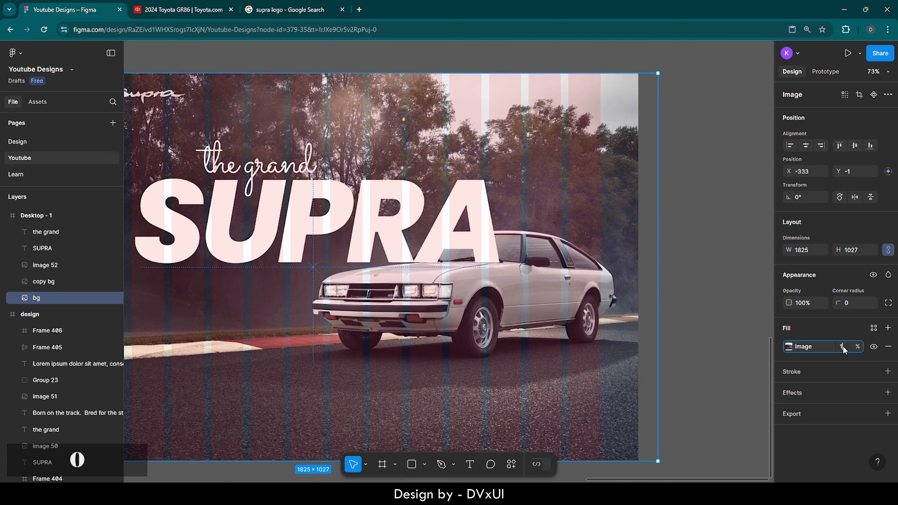
pyautogui.press('Return')
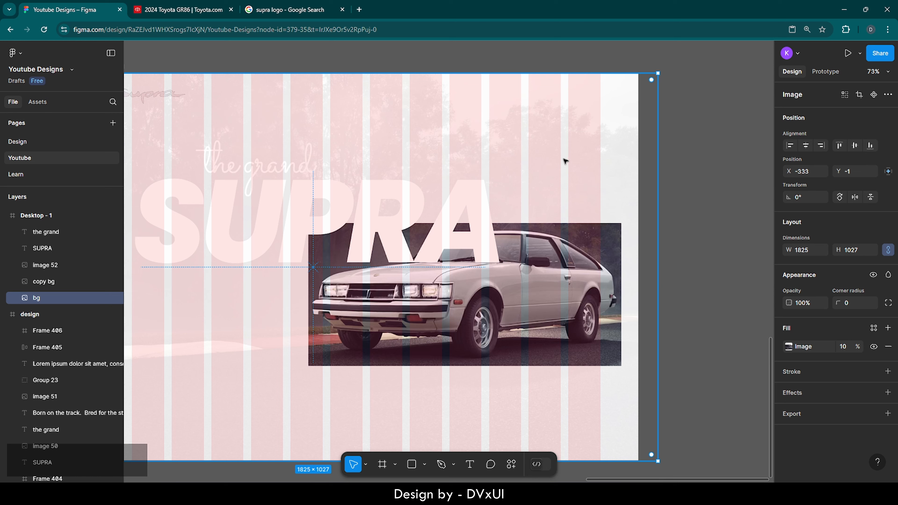
# Step: Find the Remove BG plugin by searching for "remove bg" and run it on the cropped copy bg car image
pyautogui.click(562, 283)
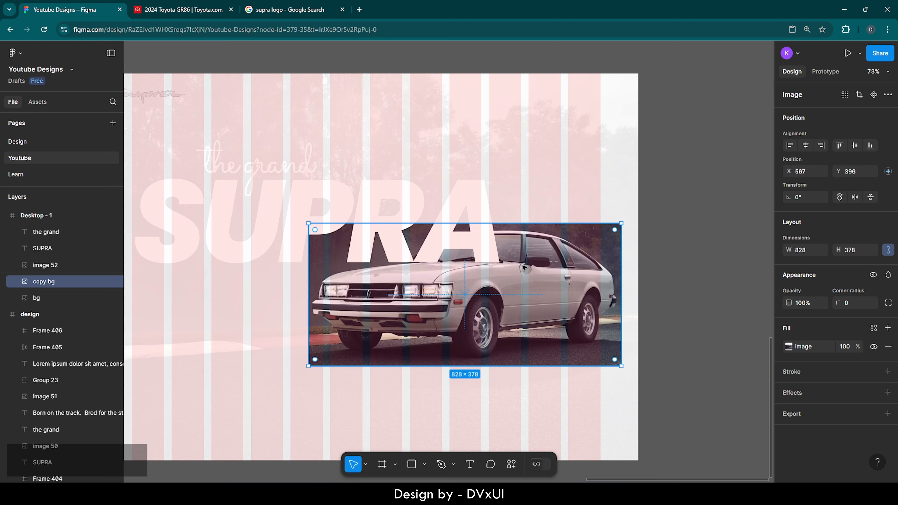
pyautogui.rightClick(577, 293)
pyautogui.moveTo(608, 358)
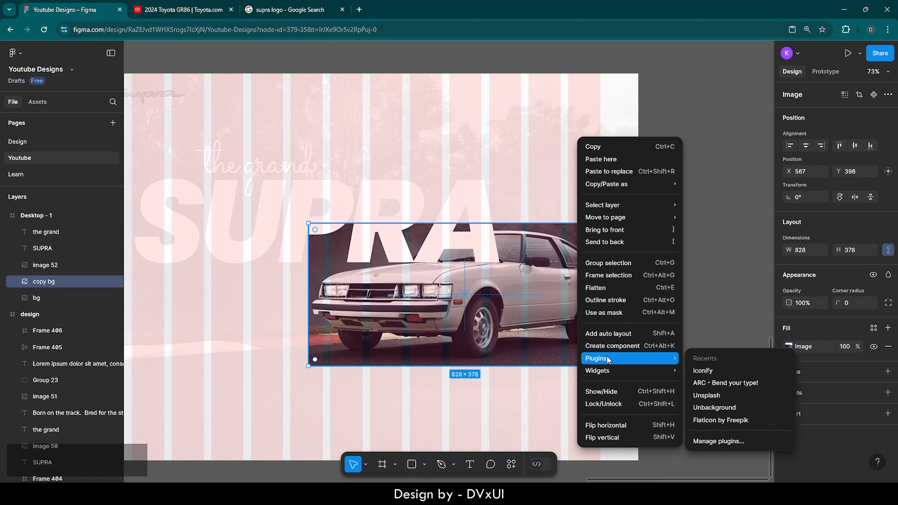
pyautogui.click(719, 441)
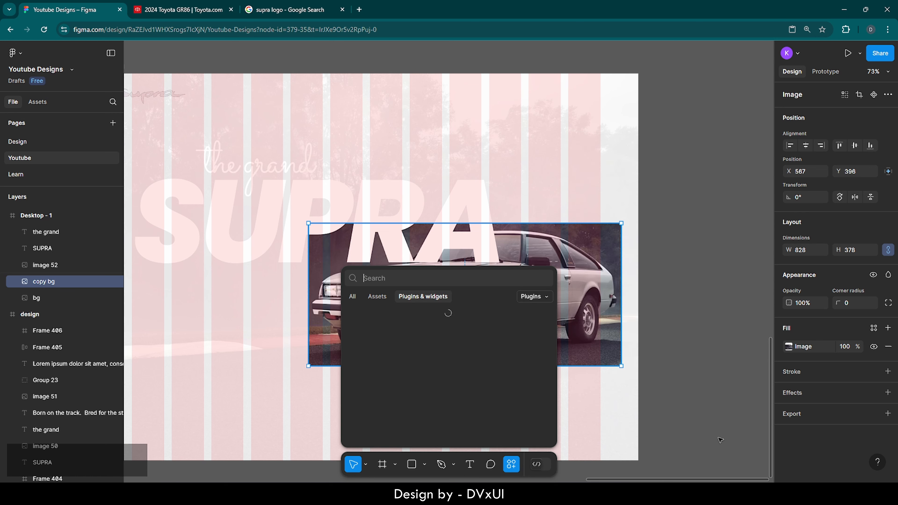
pyautogui.write('remove')
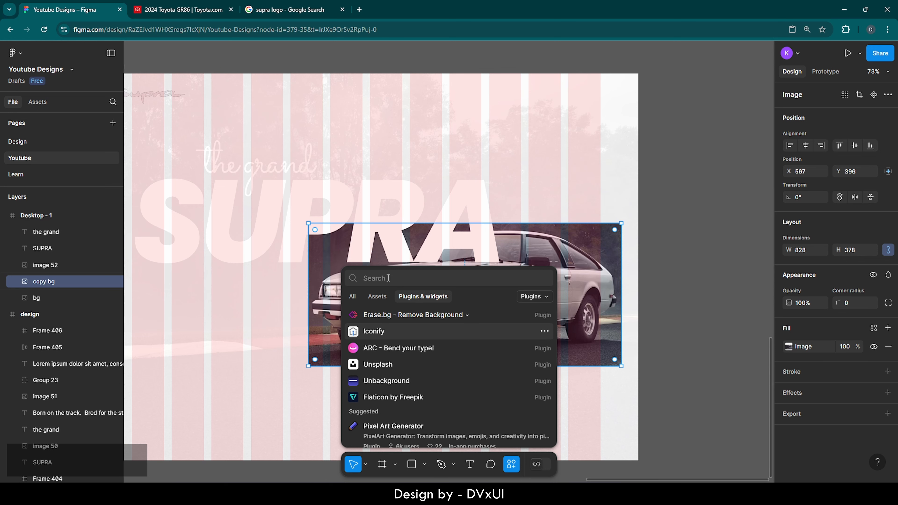
pyautogui.write(' bg')
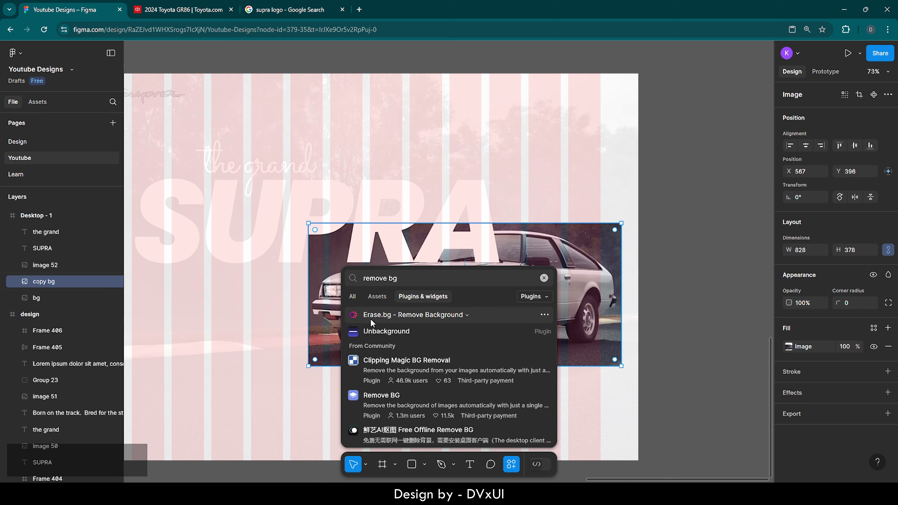
pyautogui.click(379, 403)
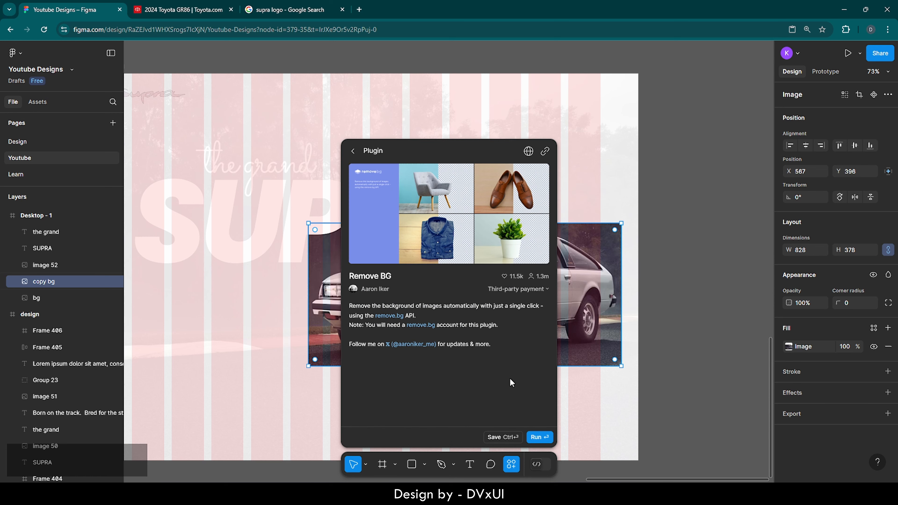
pyautogui.click(539, 438)
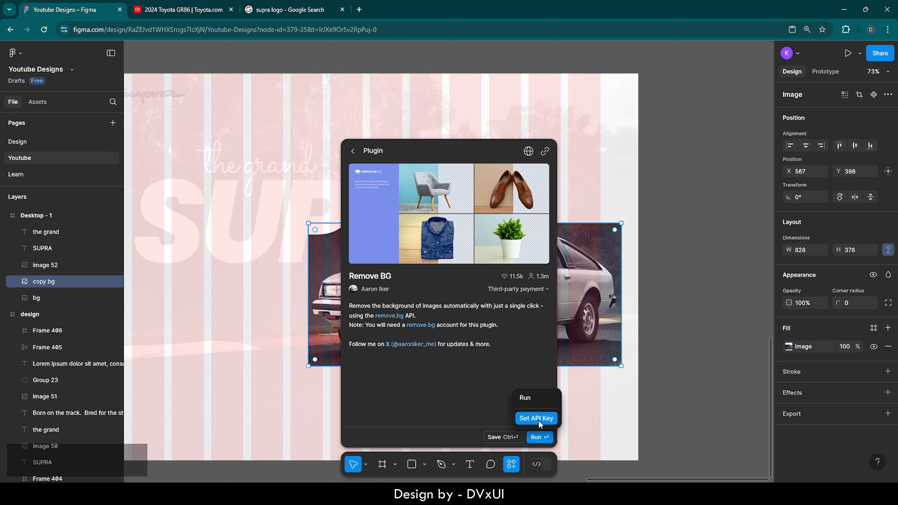
pyautogui.click(532, 399)
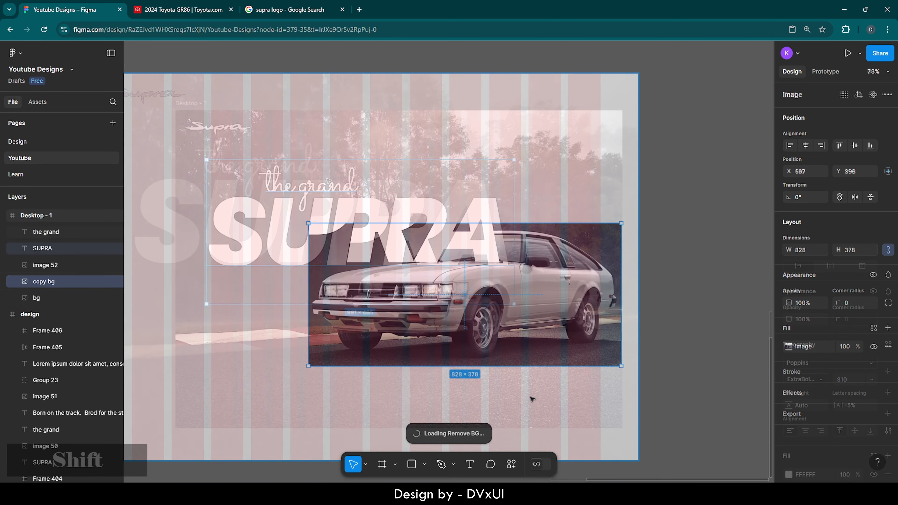
# Step: Bring the cut-out copy bg car image to the front so it overlaps the SUPRA title
pyautogui.scroll(-2, 531, 399)
pyautogui.click(46, 232)
pyautogui.keyDown('shift'); pyautogui.click(43, 248); pyautogui.keyUp('shift')
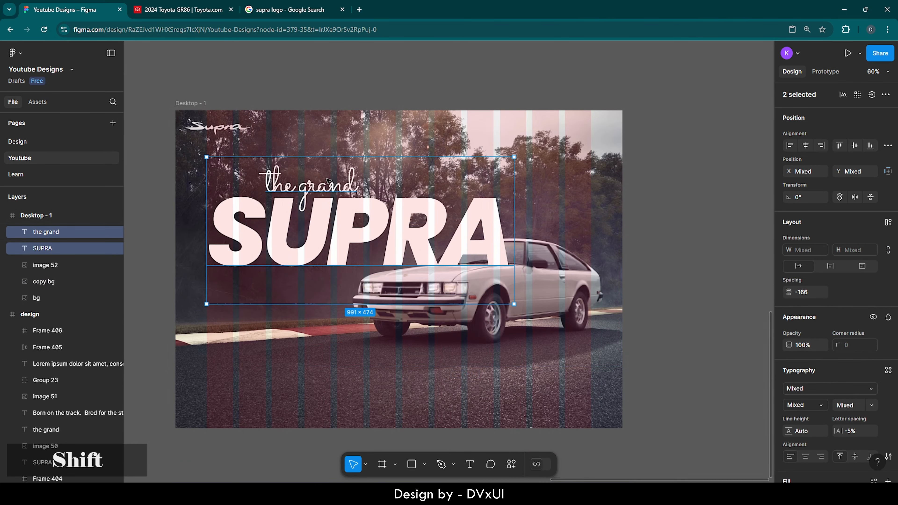
pyautogui.click(669, 281)
pyautogui.click(589, 290)
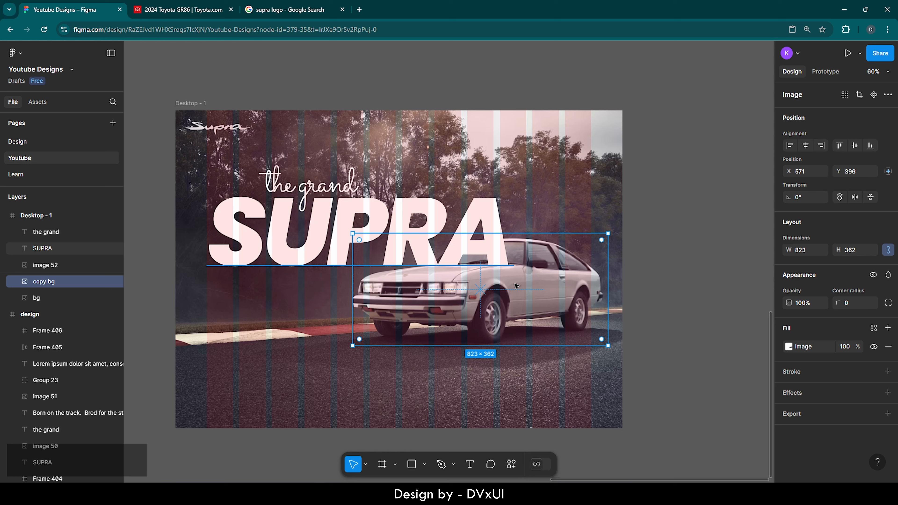
pyautogui.rightClick(525, 288)
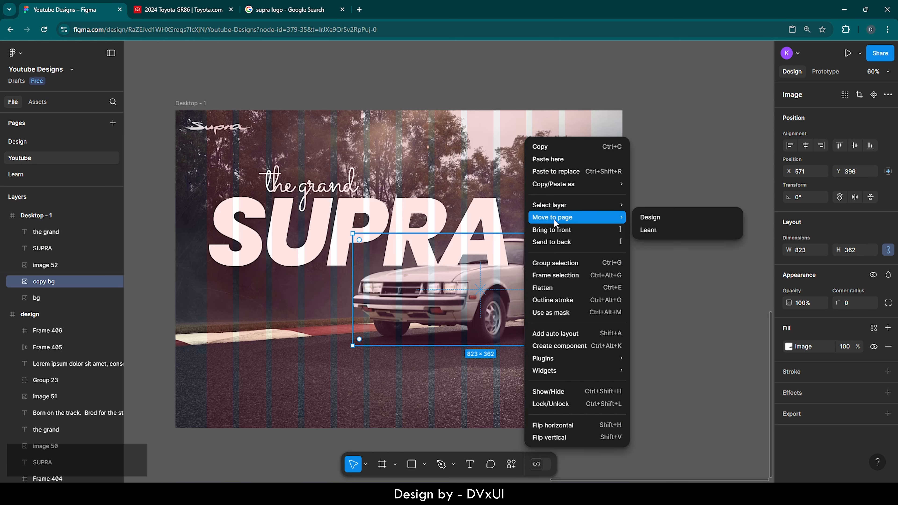
pyautogui.click(545, 230)
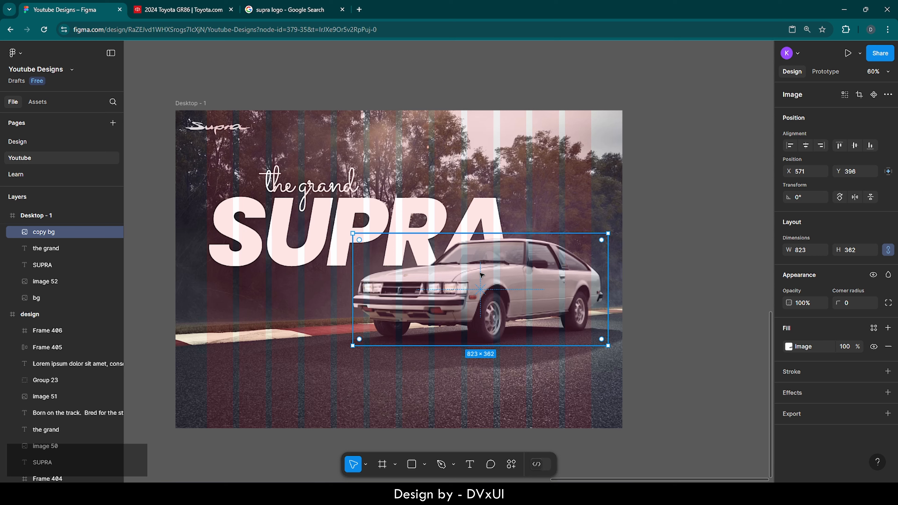
# Step: Nudge the "the grand" and SUPRA texts together about 10 px to the left
pyautogui.click(275, 234)
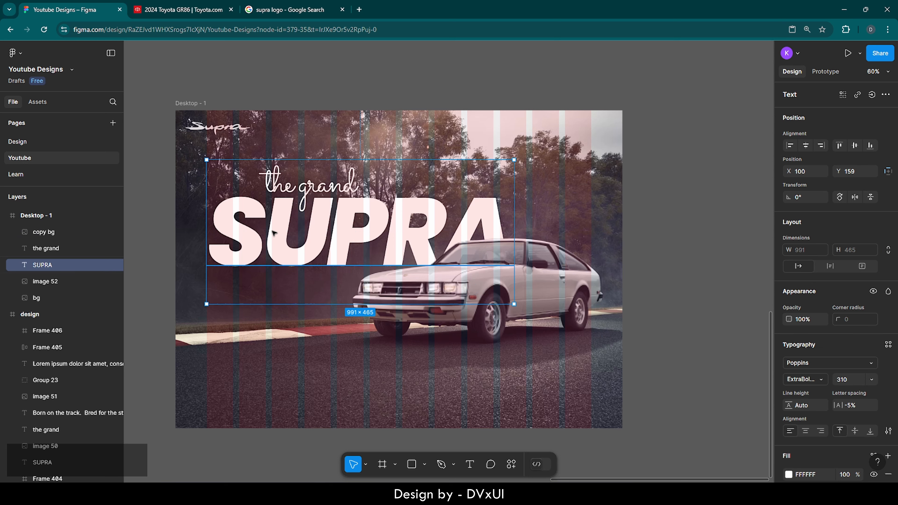
pyautogui.press('shift')
pyautogui.keyDown('shift'); pyautogui.click(295, 192); pyautogui.keyUp('shift')
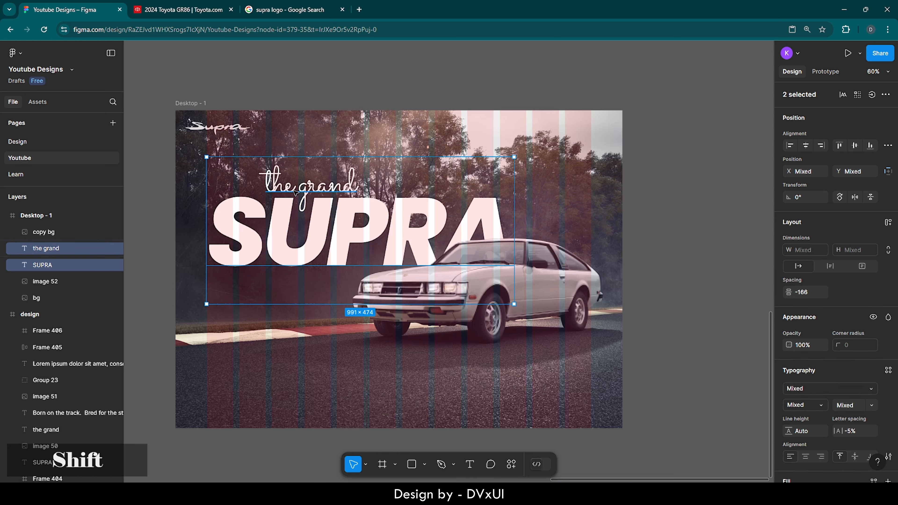
pyautogui.hotkey('shift', 'Left')
pyautogui.hotkey('shift', 'Left')
pyautogui.hotkey('shift', 'Left')
pyautogui.hotkey('shift', 'Left')
pyautogui.hotkey('shift', 'Left')
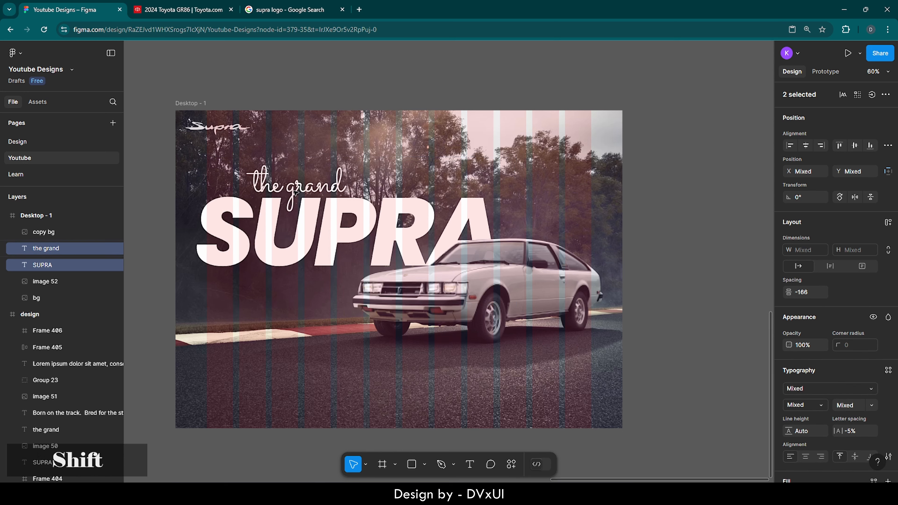
pyautogui.hotkey('shift', 'Left')
pyautogui.hotkey('shift', 'Right')
pyautogui.hotkey('shift', 'Right')
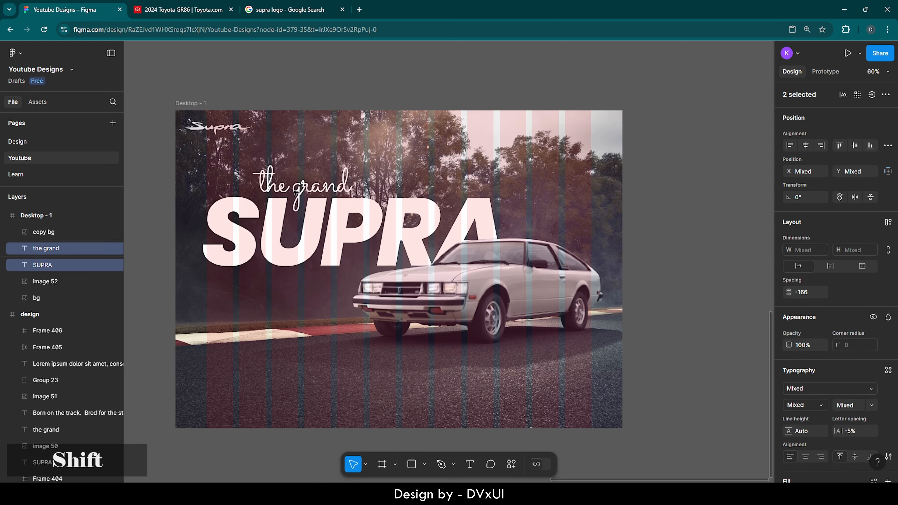
pyautogui.hotkey('shift', 'Right')
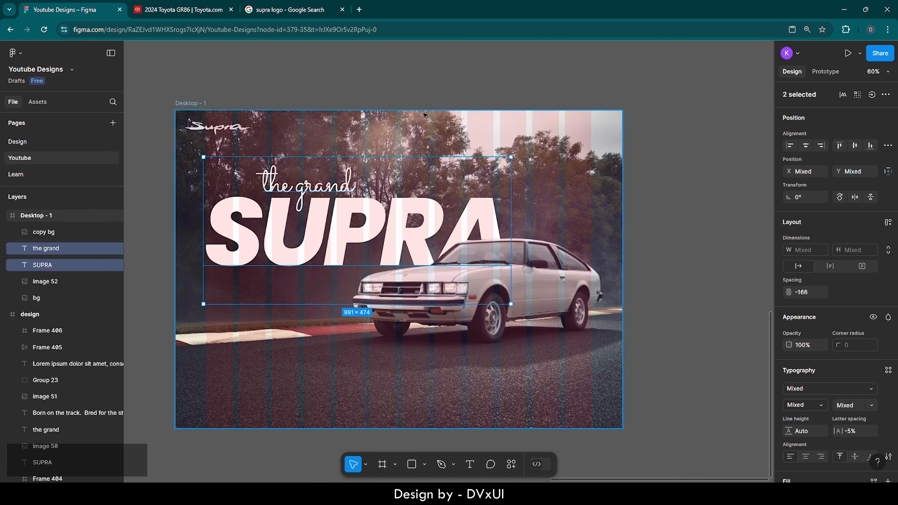
pyautogui.click(432, 93)
pyautogui.scroll(-2, 432, 93)
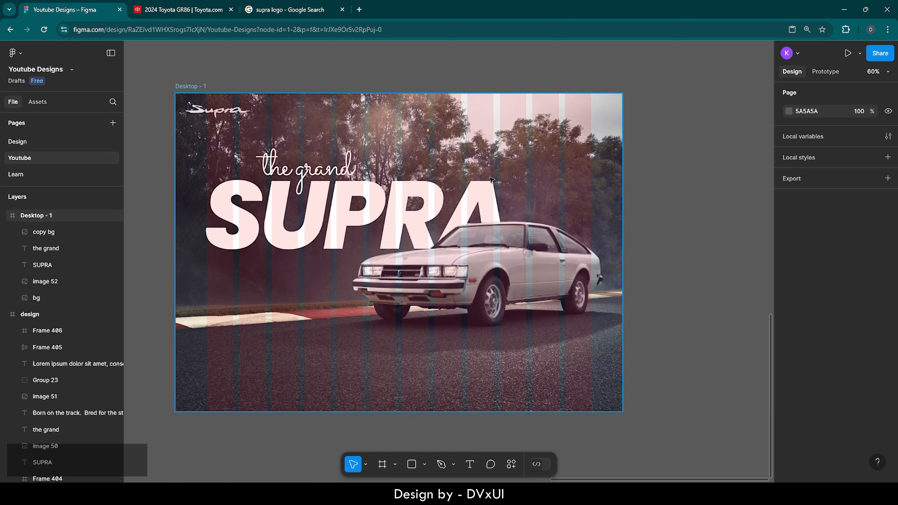
# Step: Copy the cut-out car image into the Resources frame and place it below the car photo, beside the logo
pyautogui.click(508, 280)
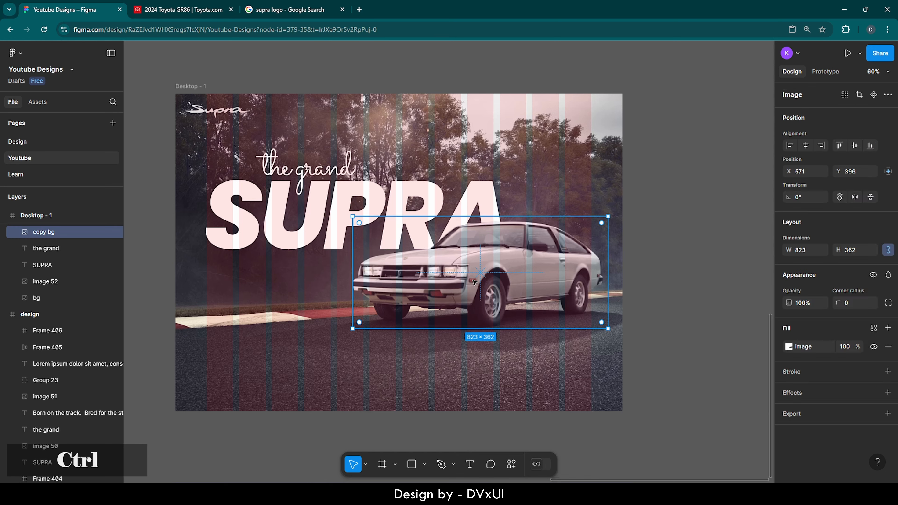
pyautogui.hotkey('ctrl', 'c')
pyautogui.scroll(-5, 78, 327)
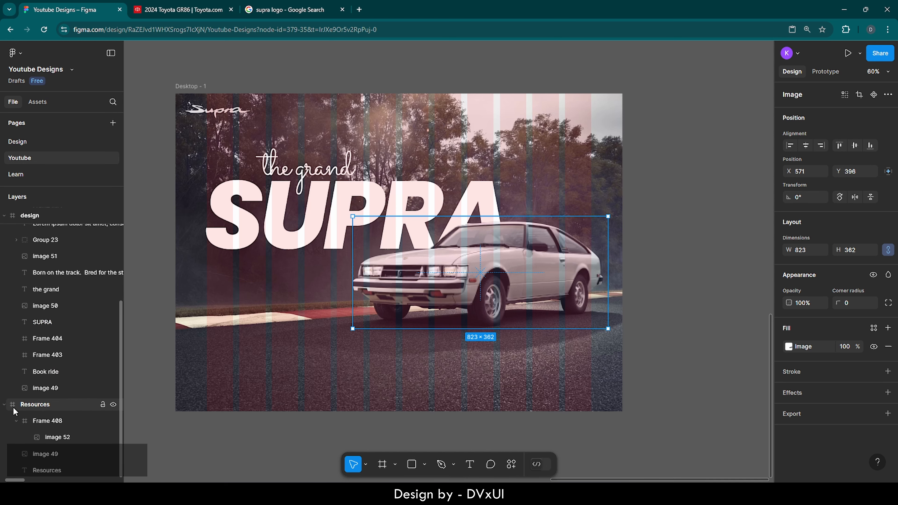
pyautogui.click(14, 408)
pyautogui.hotkey('shift', '2')
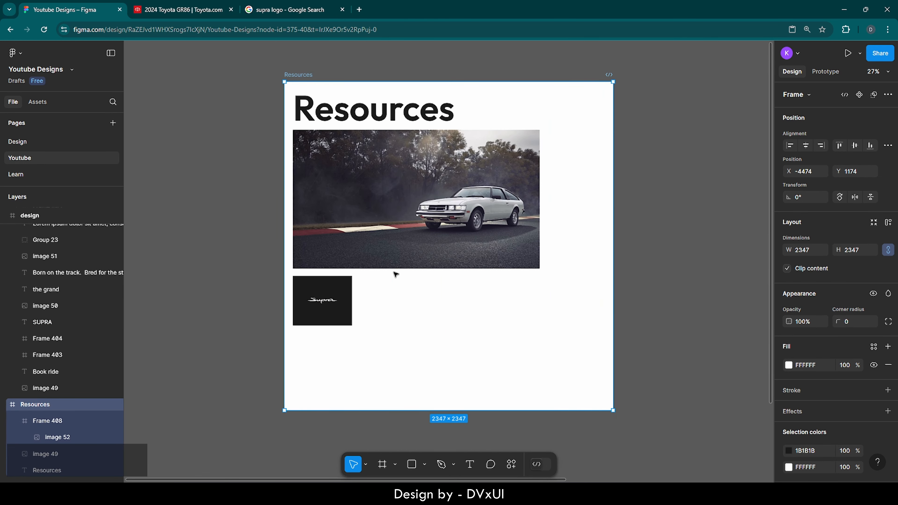
pyautogui.hotkey('ctrl', 'v')
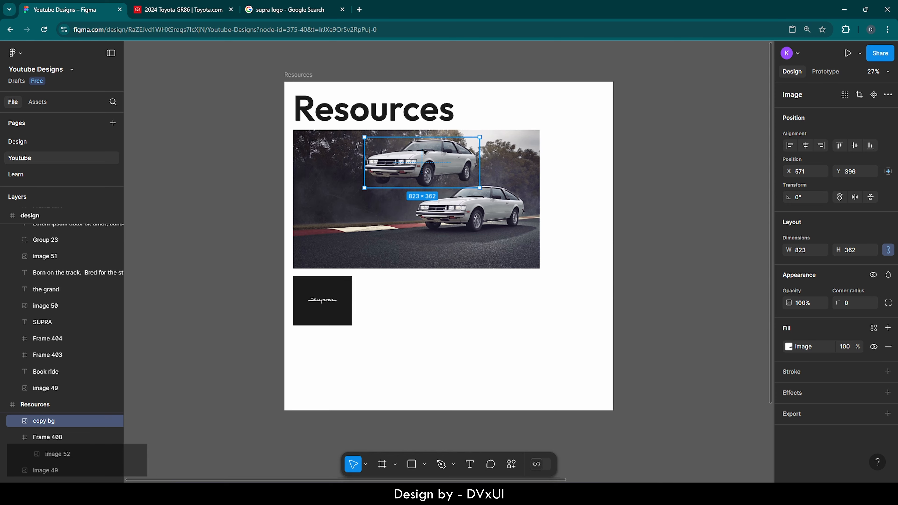
pyautogui.moveTo(430, 166); pyautogui.dragTo(483, 332)
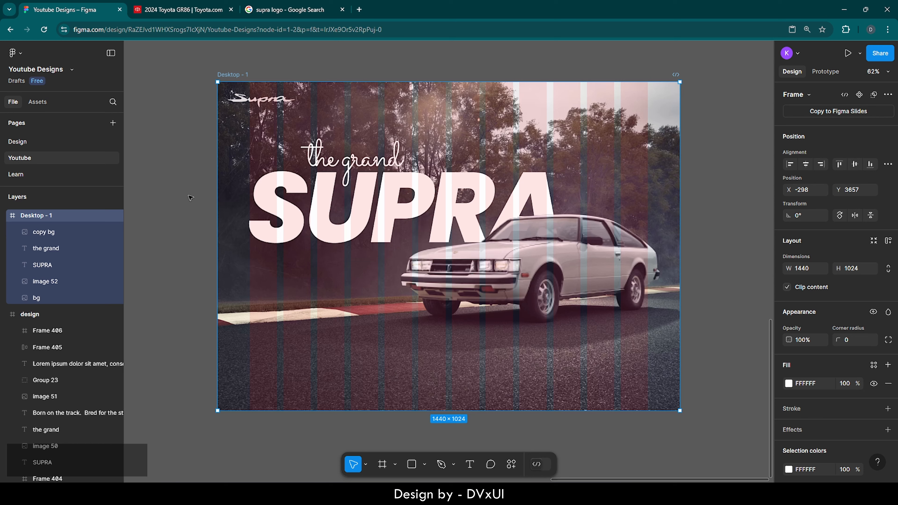
# Step: Add a "Book Now" text on the road area in the lower part of the Desktop - 1 frame
pyautogui.click(189, 195)
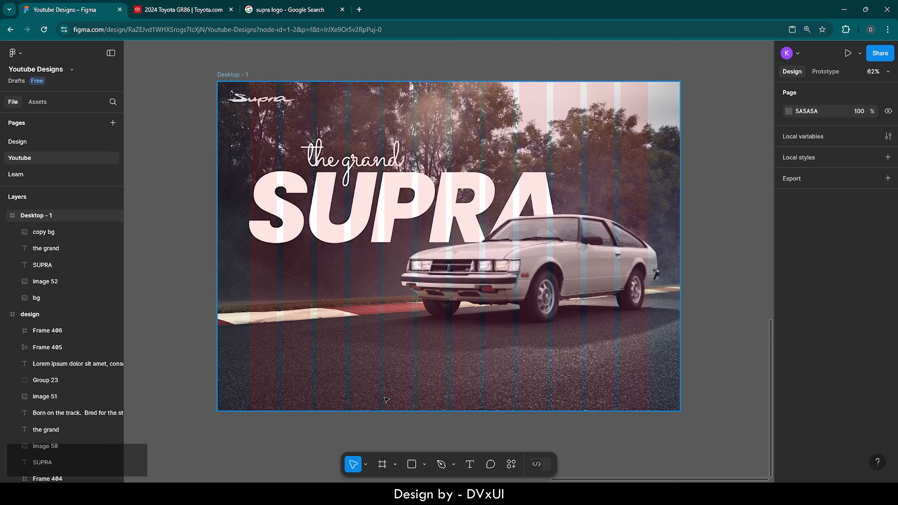
pyautogui.press('t')
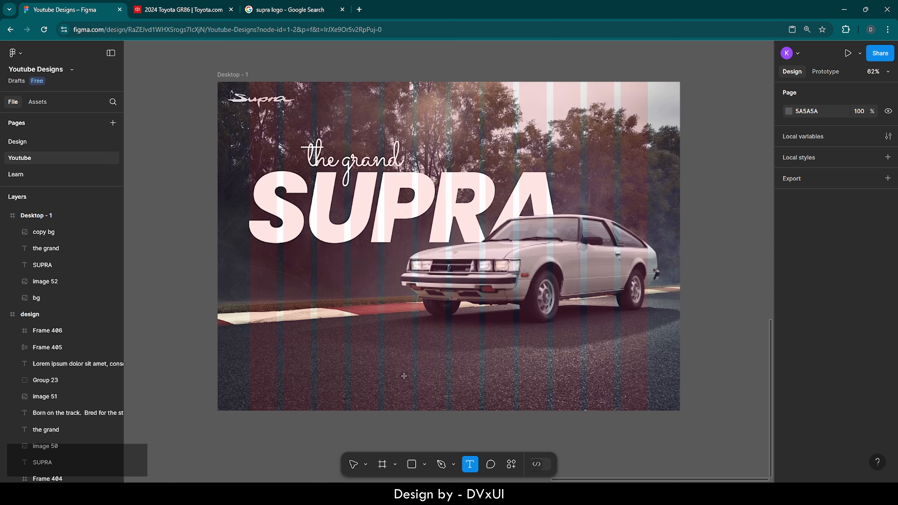
pyautogui.click(371, 359)
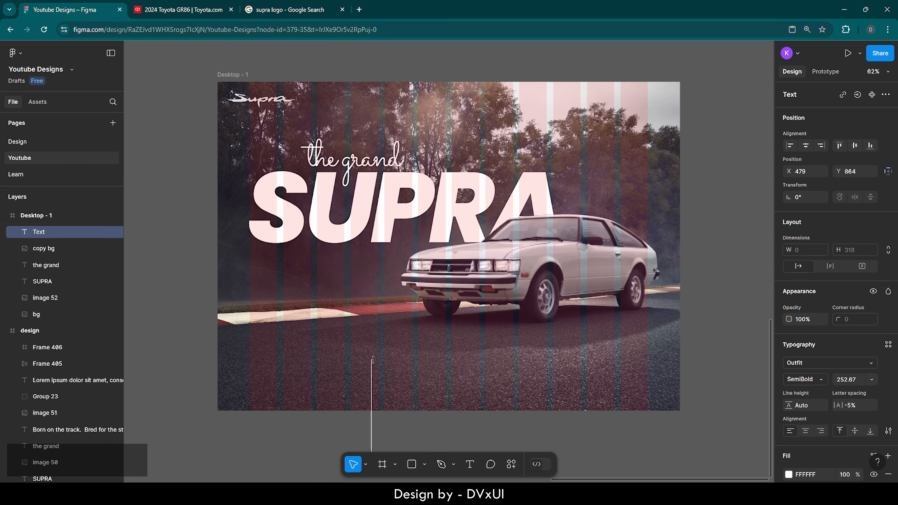
pyautogui.write('B')
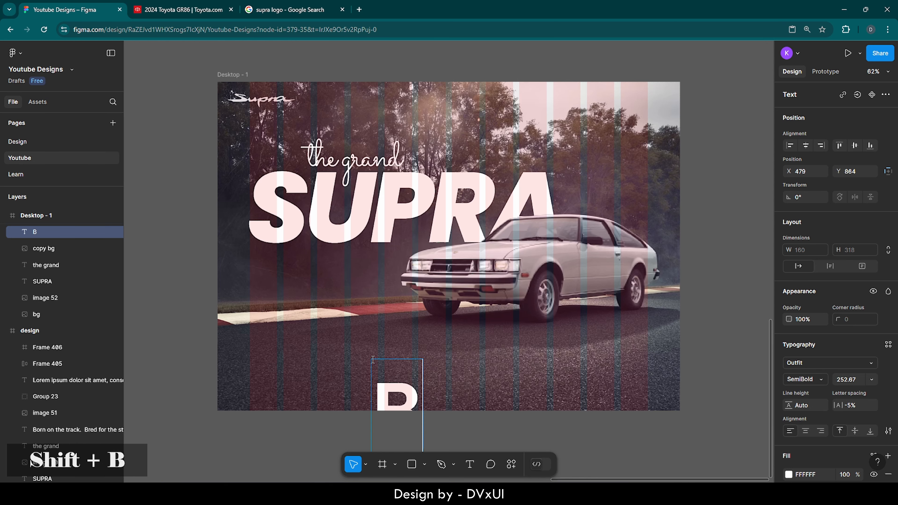
pyautogui.write('ook Now')
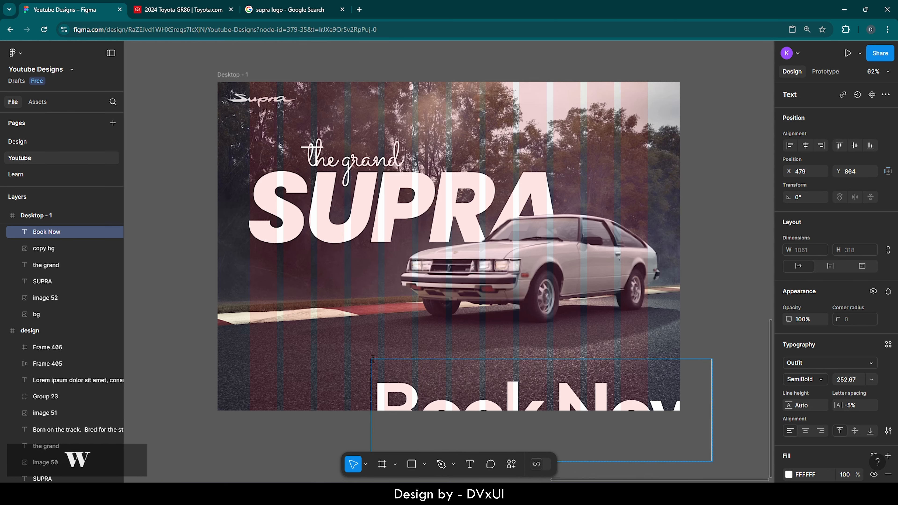
# Step: Set the "Book Now" text to font size 24 and Medium weight
pyautogui.hotkey('ctrl', 'a')
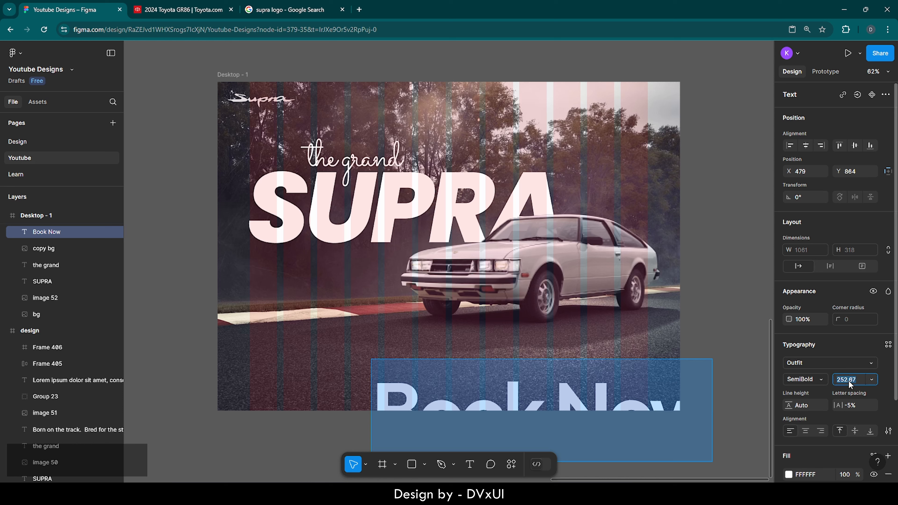
pyautogui.write('24')
pyautogui.press('Return')
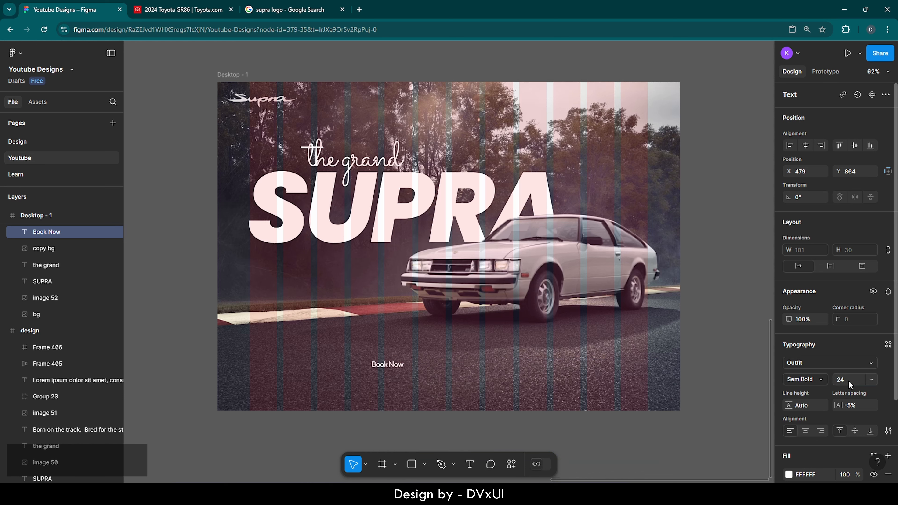
pyautogui.click(812, 382)
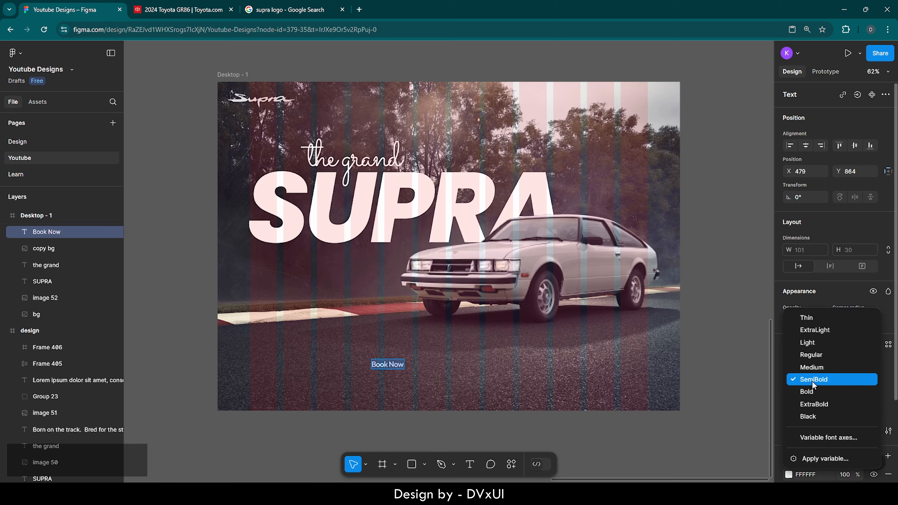
pyautogui.click(812, 368)
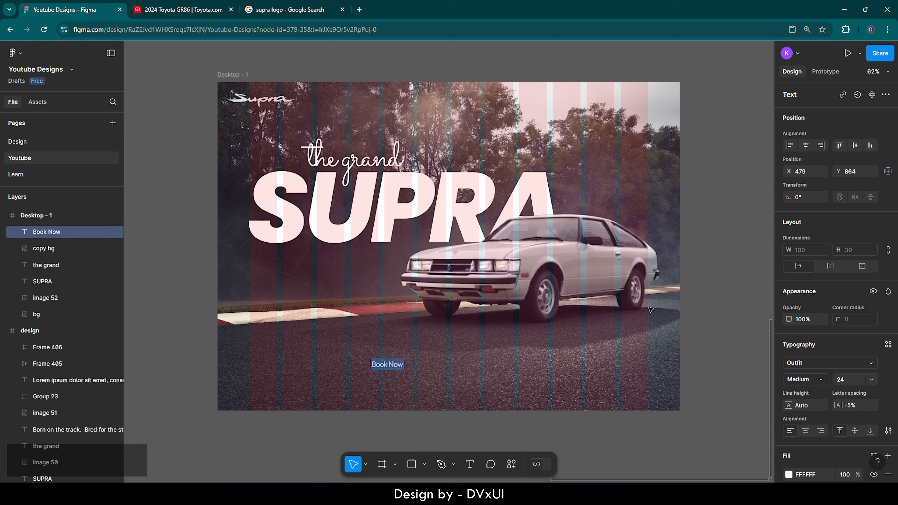
# Step: Wrap the "Book Now" text in an auto layout with 22 horizontal and 12 vertical padding
pyautogui.rightClick(392, 364)
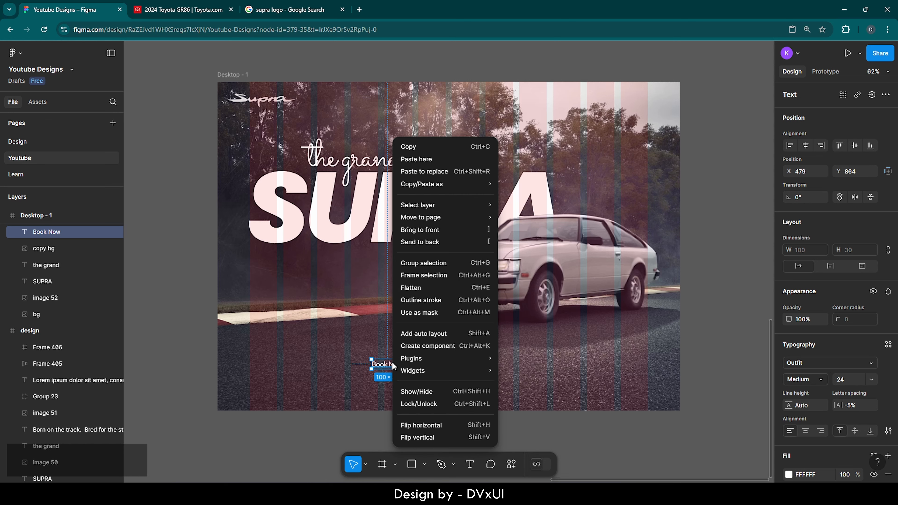
pyautogui.click(418, 335)
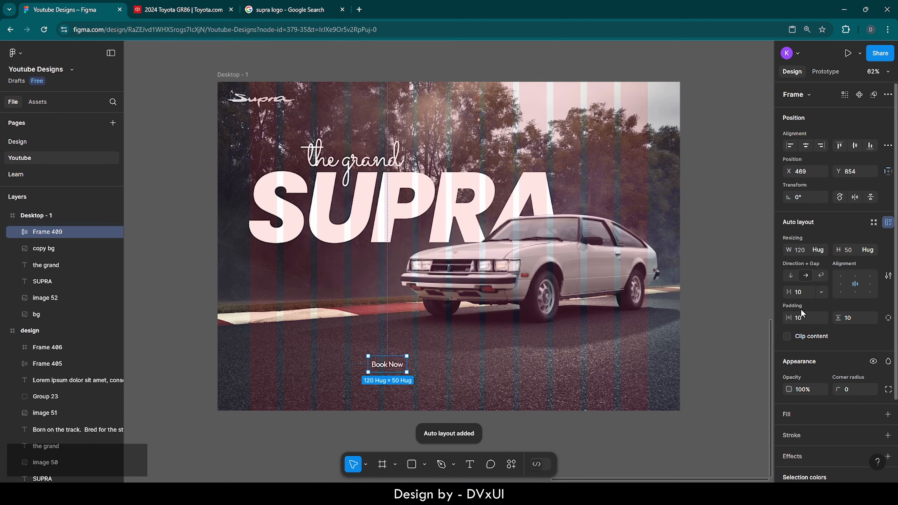
pyautogui.click(803, 317)
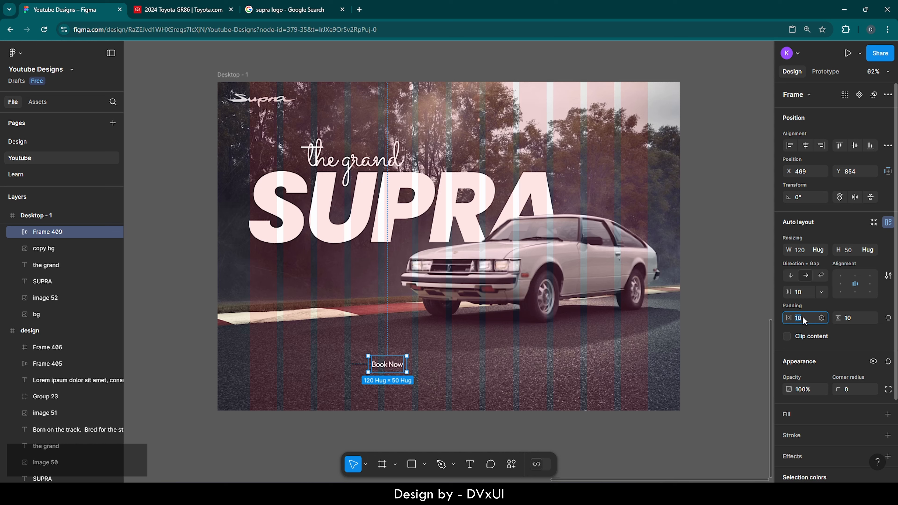
pyautogui.press('BackSpace')
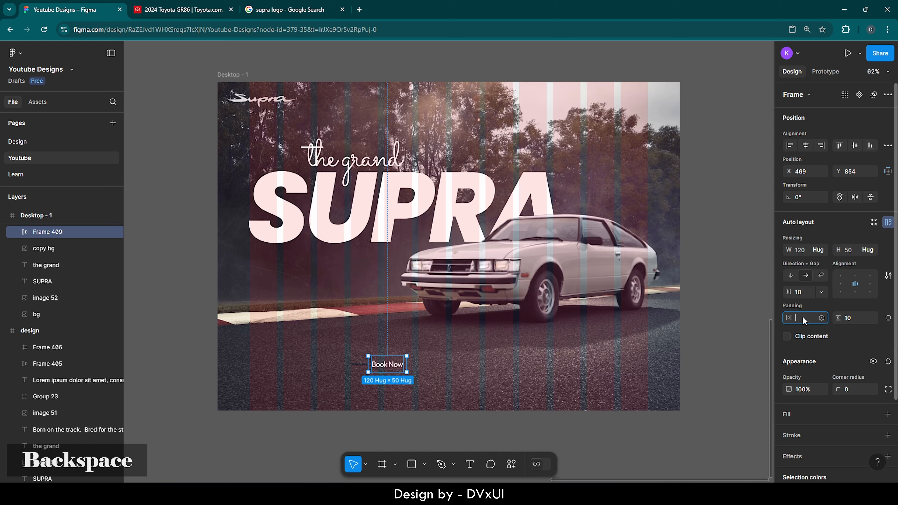
pyautogui.write('22')
pyautogui.press('Return')
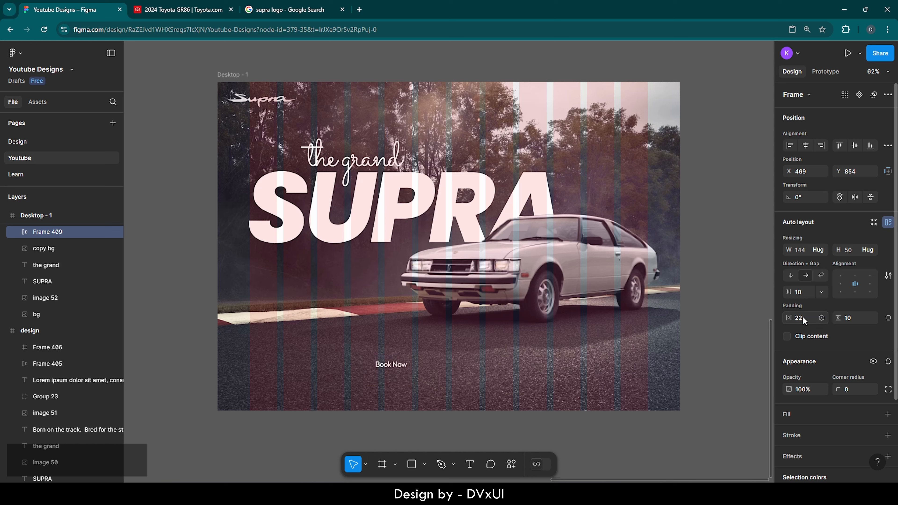
pyautogui.click(854, 317)
pyautogui.press('BackSpace')
pyautogui.write('2')
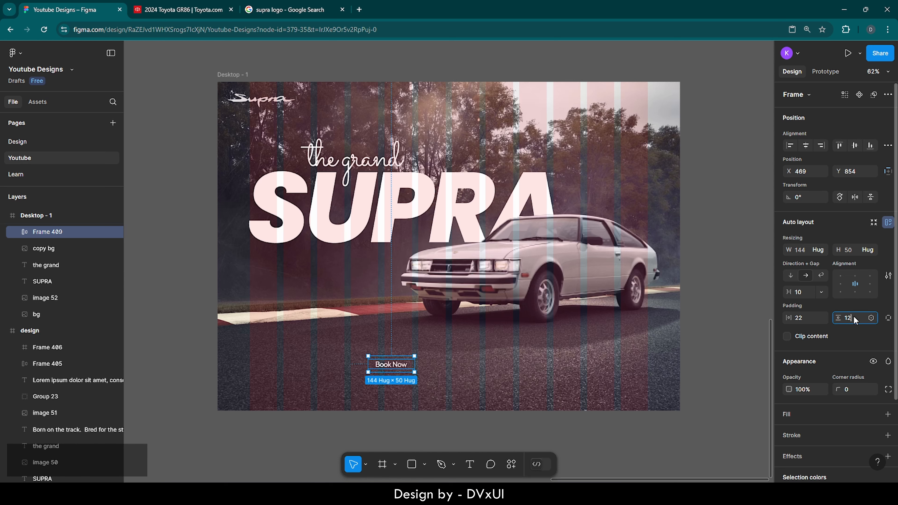
pyautogui.press('Return')
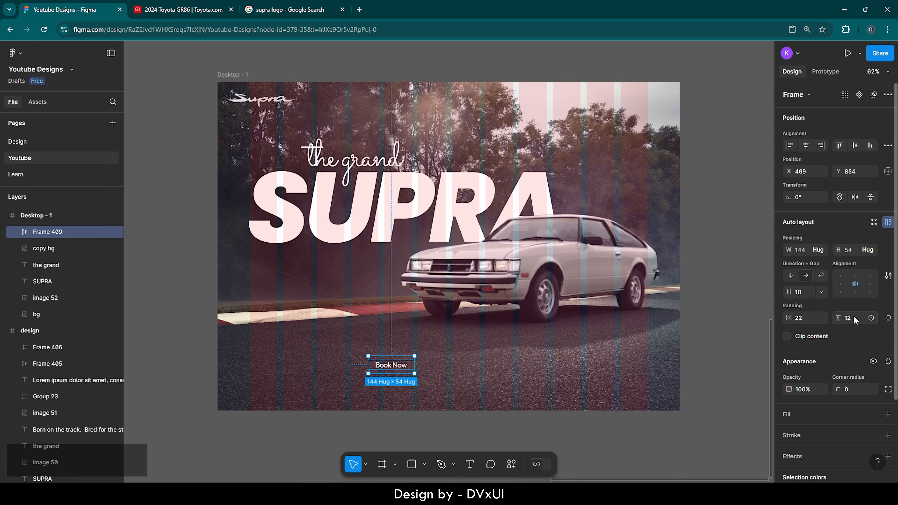
# Step: Give the button frame a white FFFFFF fill and color its "Book Now" text 1B1B1B
pyautogui.click(791, 416)
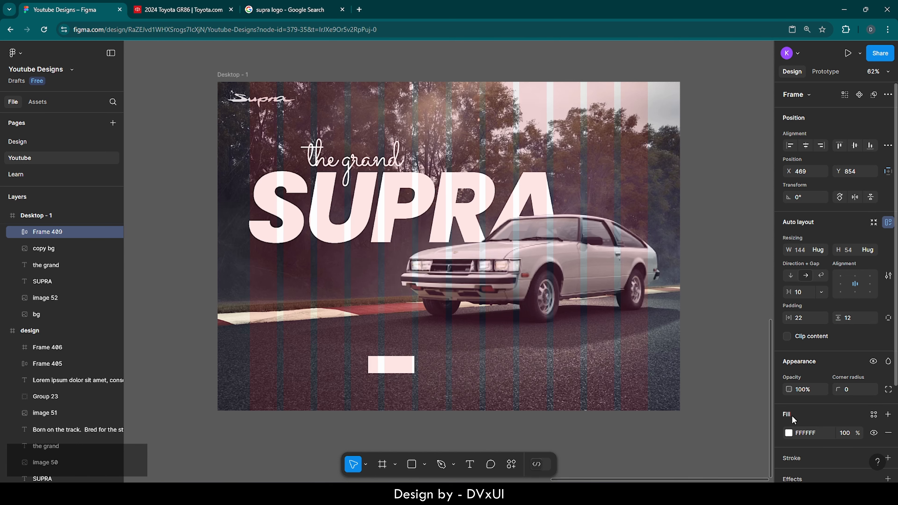
pyautogui.doubleClick(387, 368)
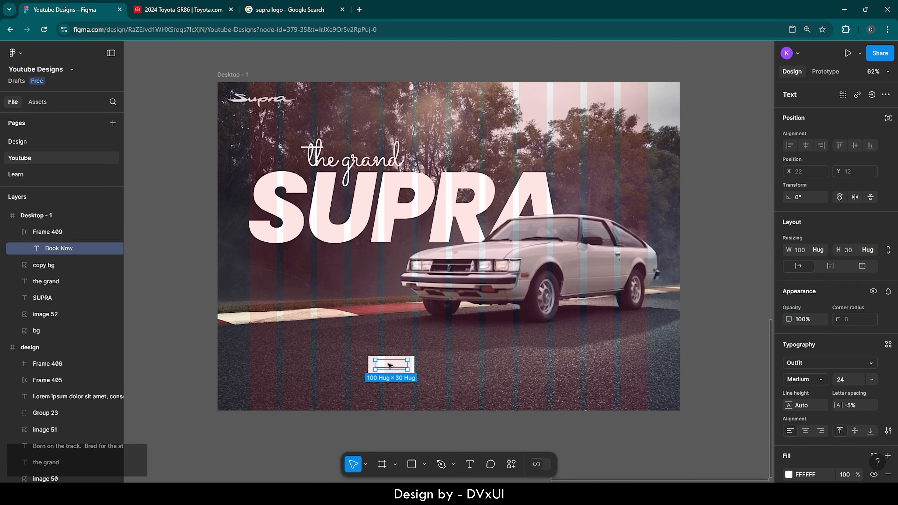
pyautogui.click(813, 474)
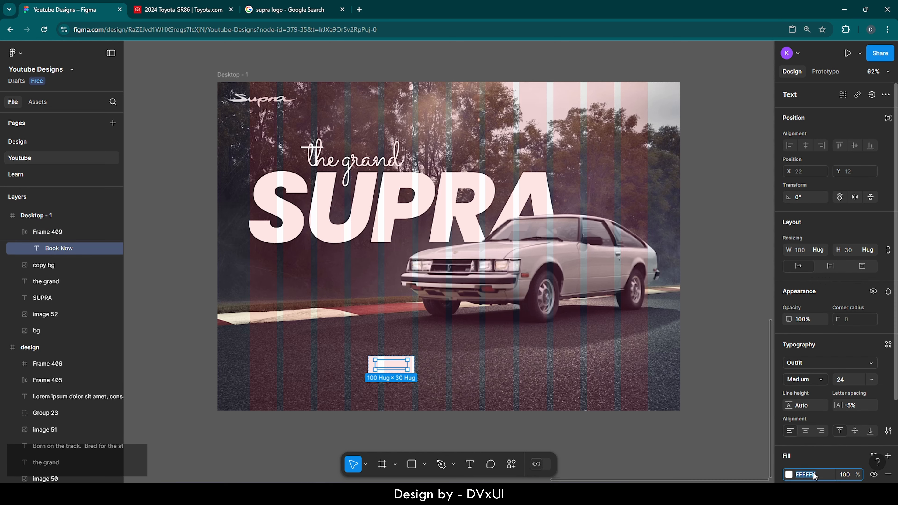
pyautogui.write('1B')
pyautogui.press('Return')
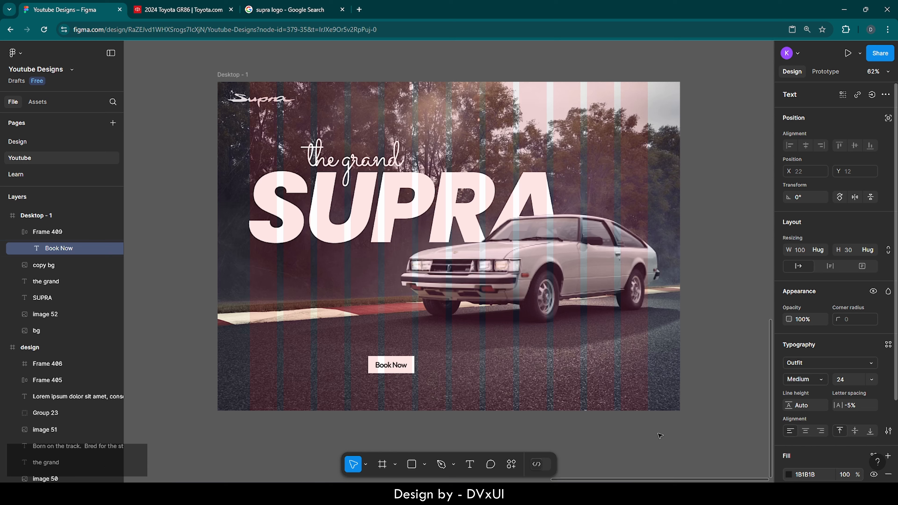
# Step: Move the "Book Now" button under the start of the SUPRA title, at X 100, Y 551
pyautogui.click(471, 365)
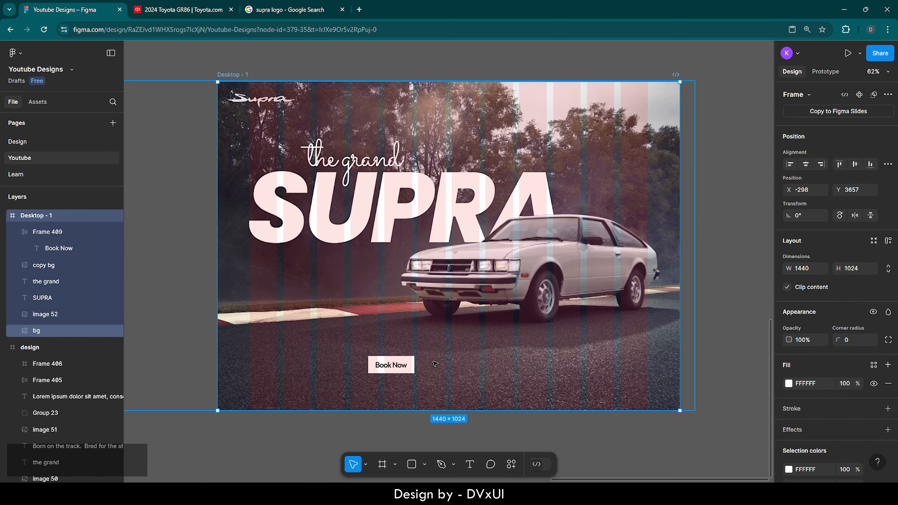
pyautogui.click(401, 365)
pyautogui.moveTo(394, 367); pyautogui.dragTo(276, 273)
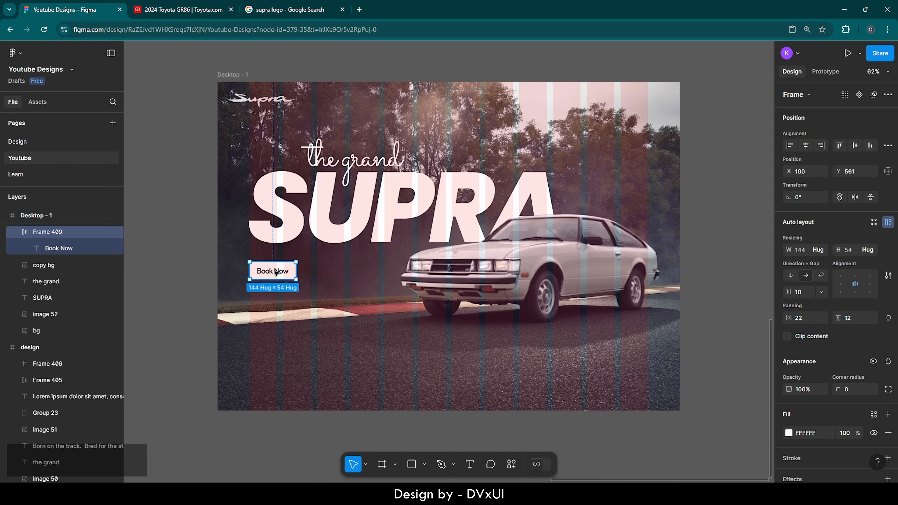
pyautogui.hotkey('shift', 'Up')
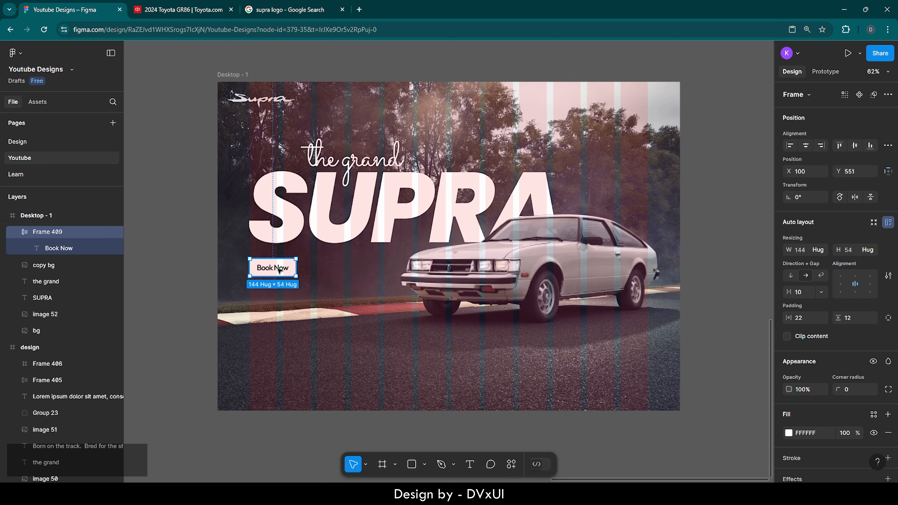
# Step: Duplicate the "Book Now" button and align the copy to the right of the original at X 271, Y 551
pyautogui.hotkey('ctrl', 'c')
pyautogui.hotkey('ctrl', 'v')
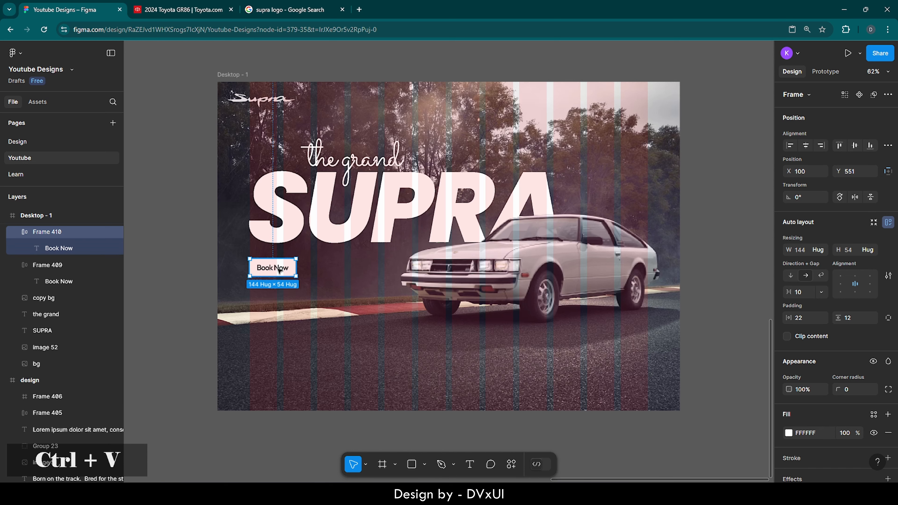
pyautogui.moveTo(277, 269); pyautogui.dragTo(333, 269)
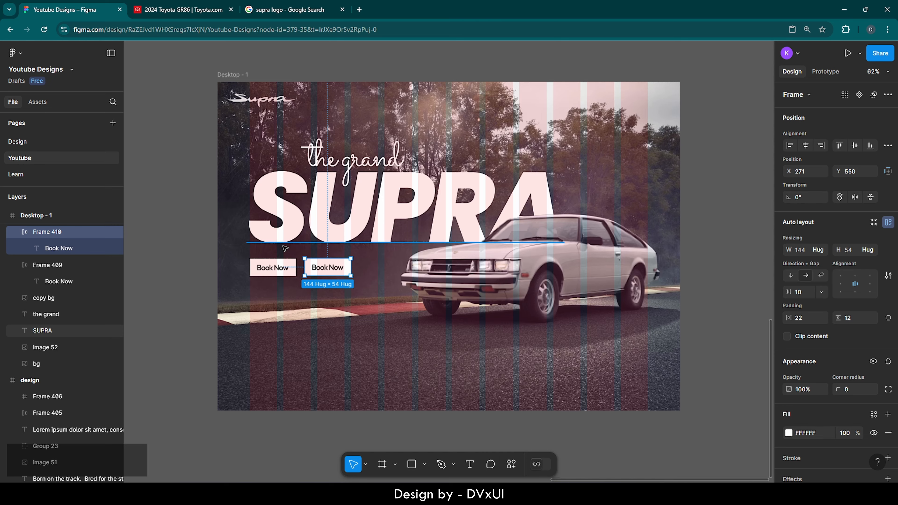
pyautogui.scroll(10, 285, 247)
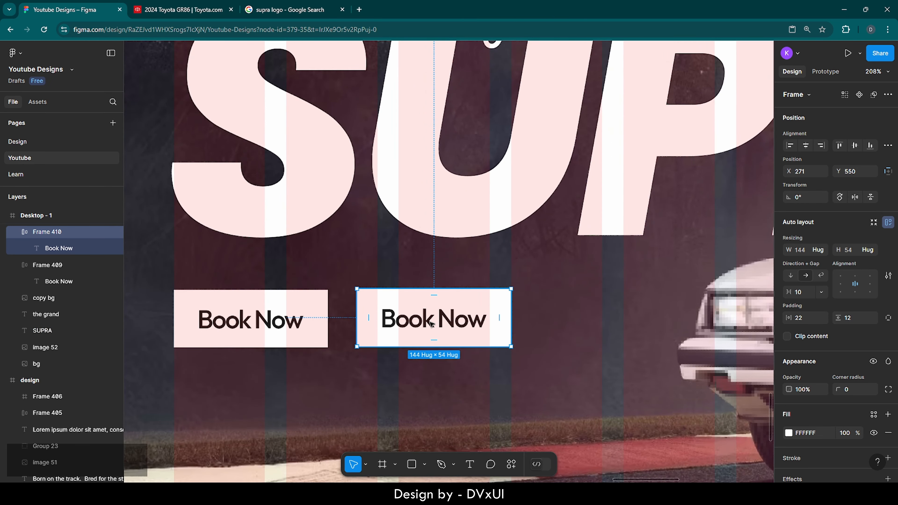
pyautogui.moveTo(430, 324); pyautogui.dragTo(429, 325)
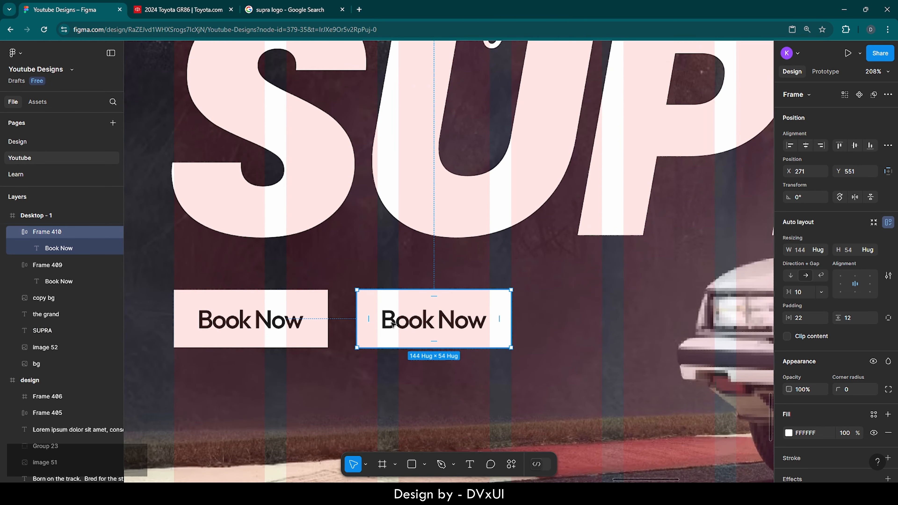
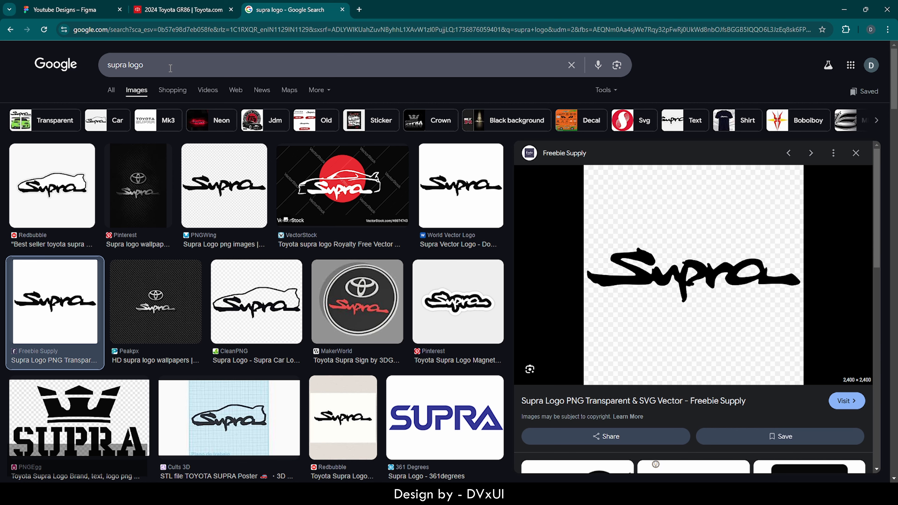
# Step: Search Google for "supra tagline" and show all results instead of only images
pyautogui.click(170, 67)
pyautogui.hotkey('ctrl', 'a')
pyautogui.click(170, 68)
pyautogui.press('BackSpace')
pyautogui.press('BackSpace')
pyautogui.press('BackSpace')
pyautogui.press('BackSpace')
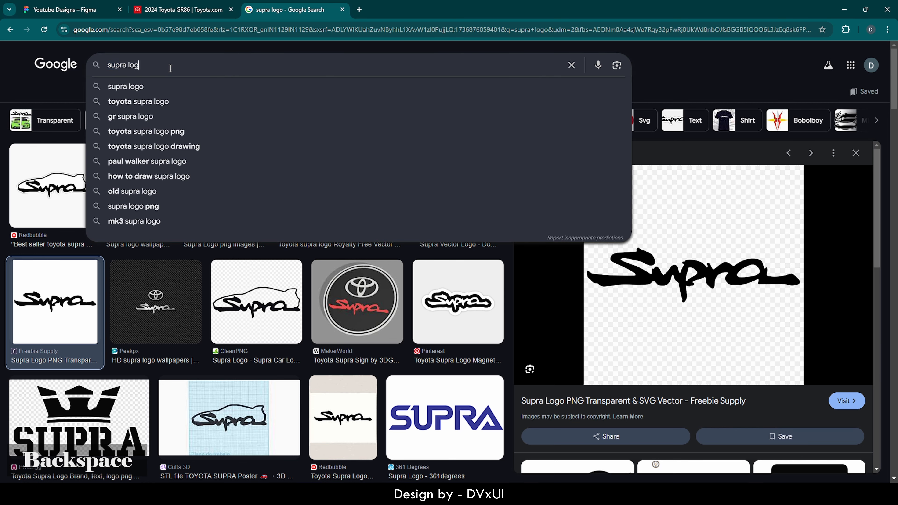
pyautogui.write('tag')
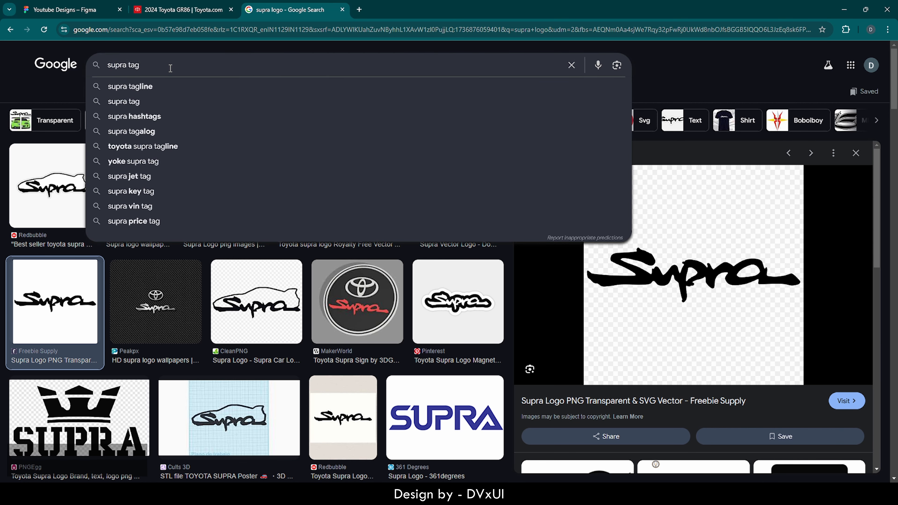
pyautogui.write('line')
pyautogui.press('Return')
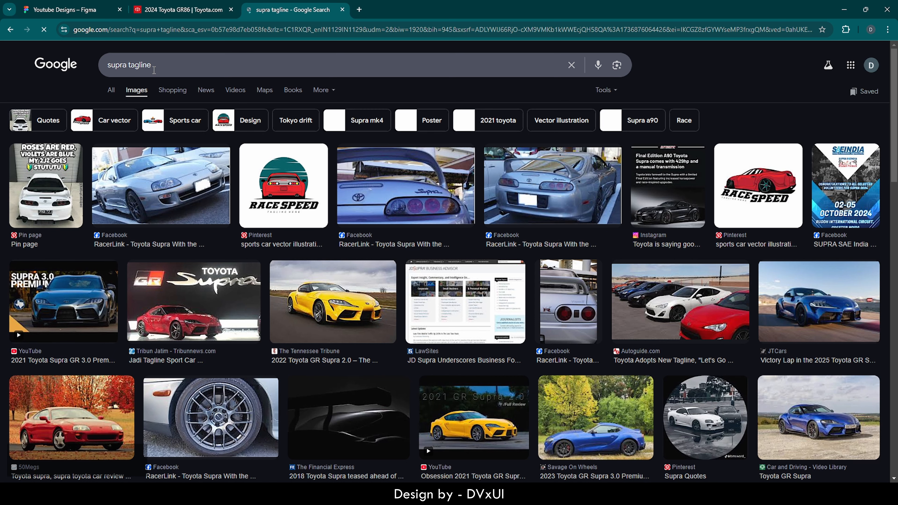
pyautogui.click(111, 89)
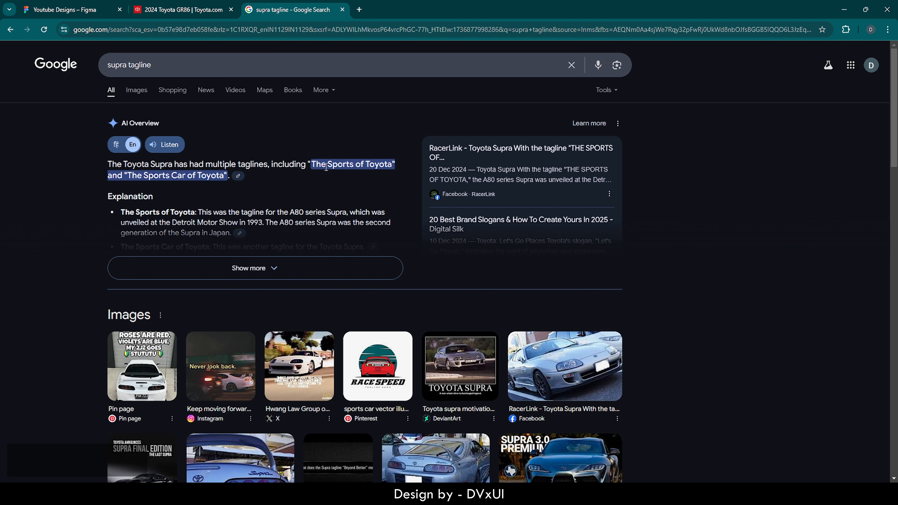
# Step: Expand the AI overview and look through the search results for a suitable Supra tagline
pyautogui.click(272, 274)
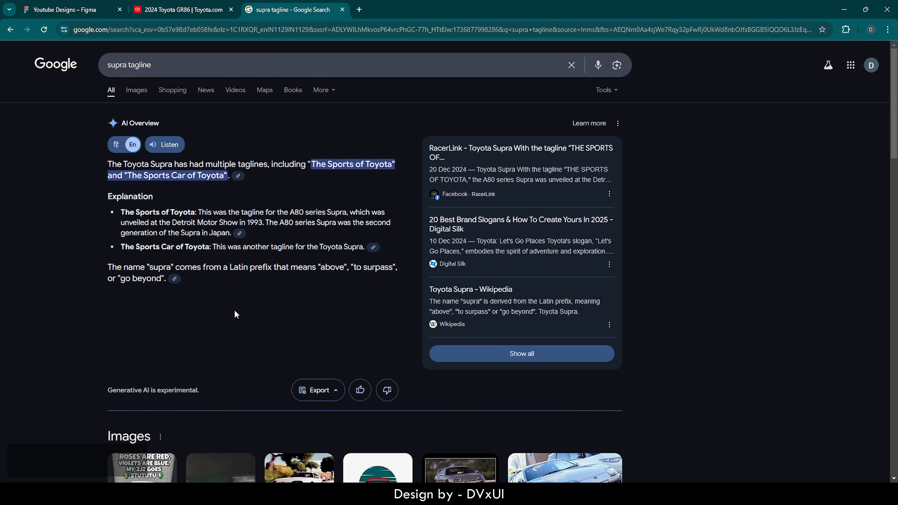
pyautogui.scroll(-10, 236, 315)
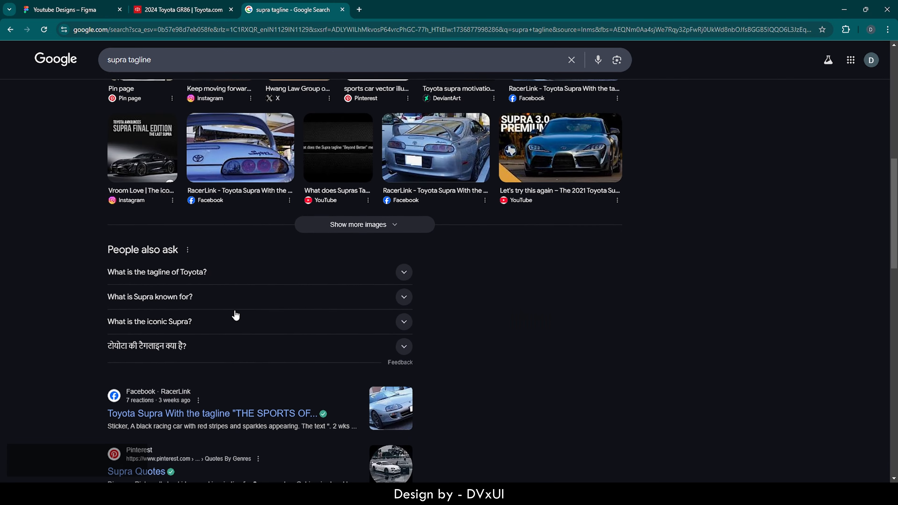
pyautogui.scroll(-4, 235, 315)
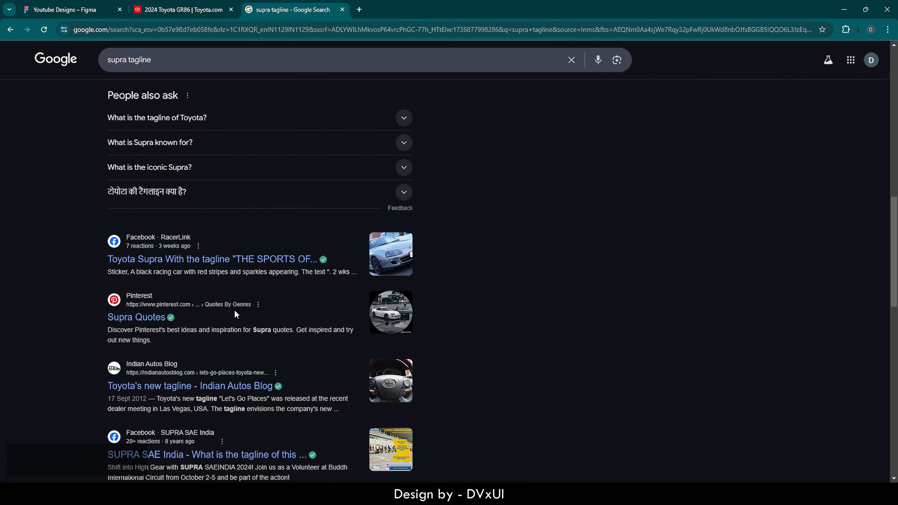
pyautogui.scroll(-7, 234, 310)
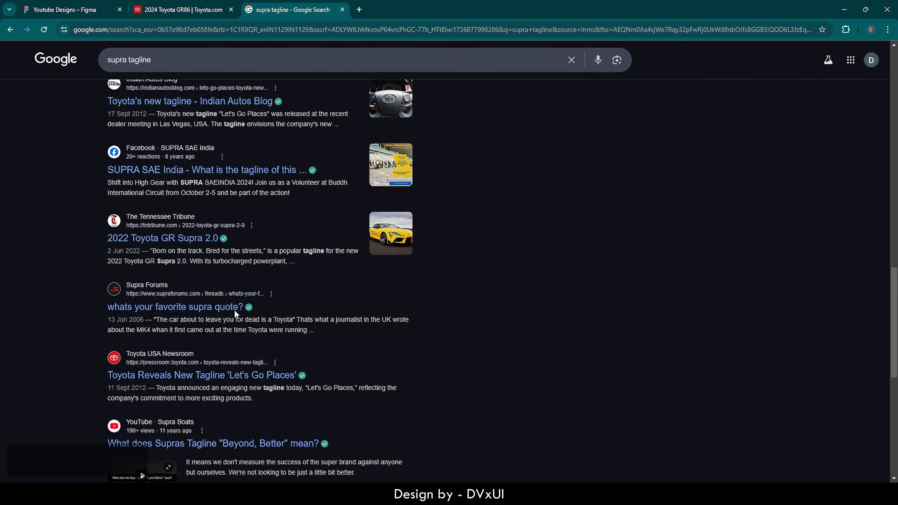
pyautogui.scroll(-1, 235, 313)
pyautogui.scroll(20, 235, 315)
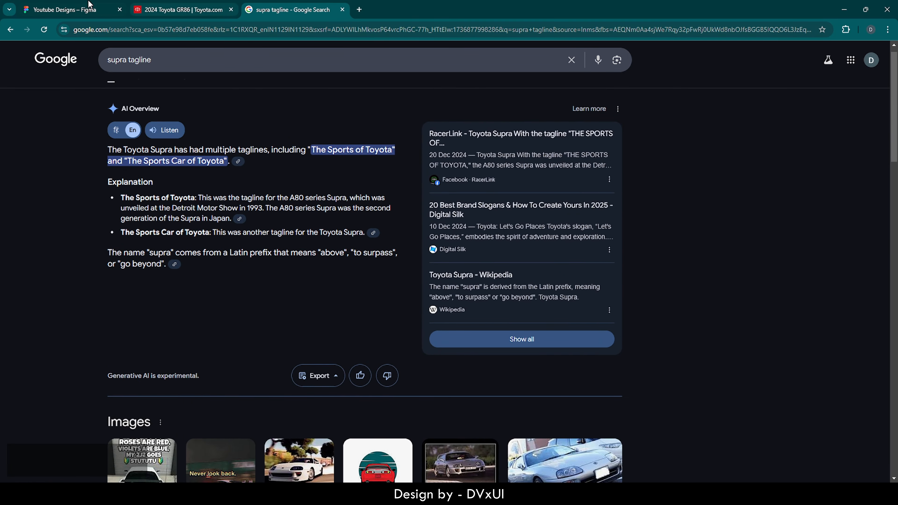
# Step: Switch back to Figma and add the two-line text "BORN ON THE TRACK, BRED FOR THE STREETS" on the road below the buttons
pyautogui.click(90, 7)
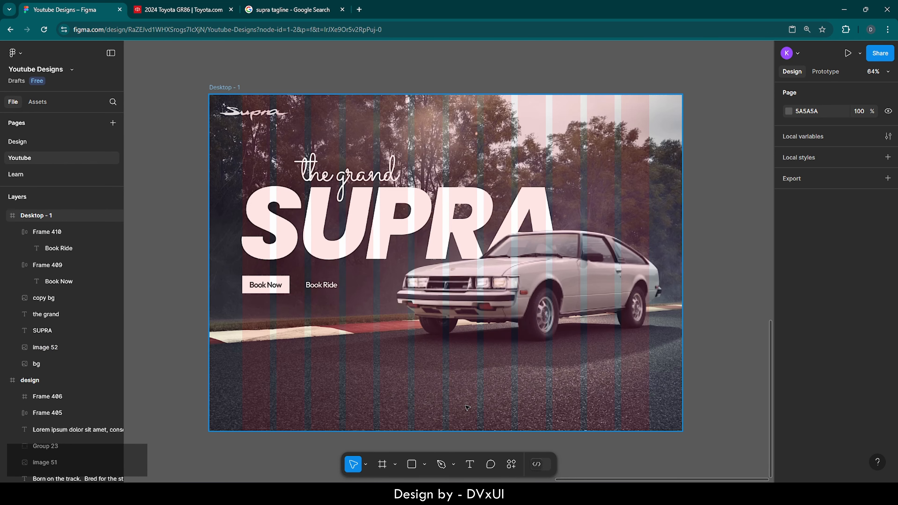
pyautogui.click(469, 463)
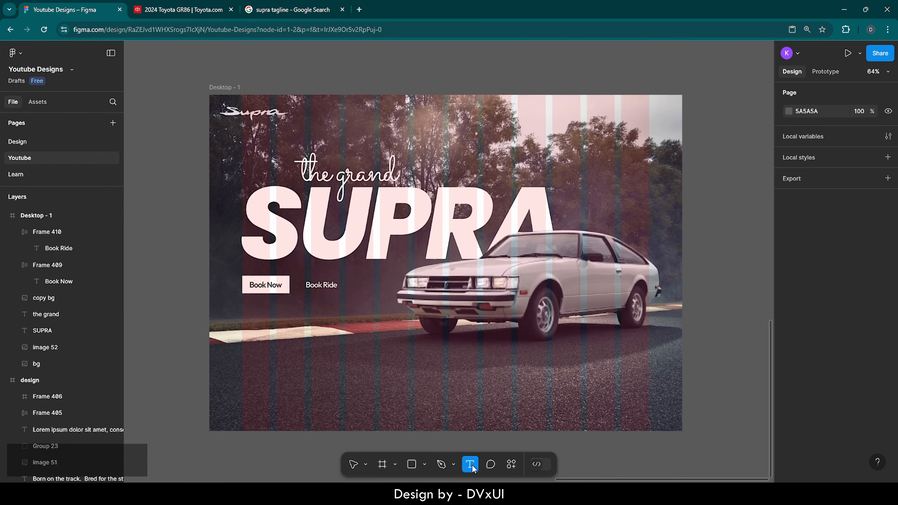
pyautogui.click(251, 357)
pyautogui.write('BORN')
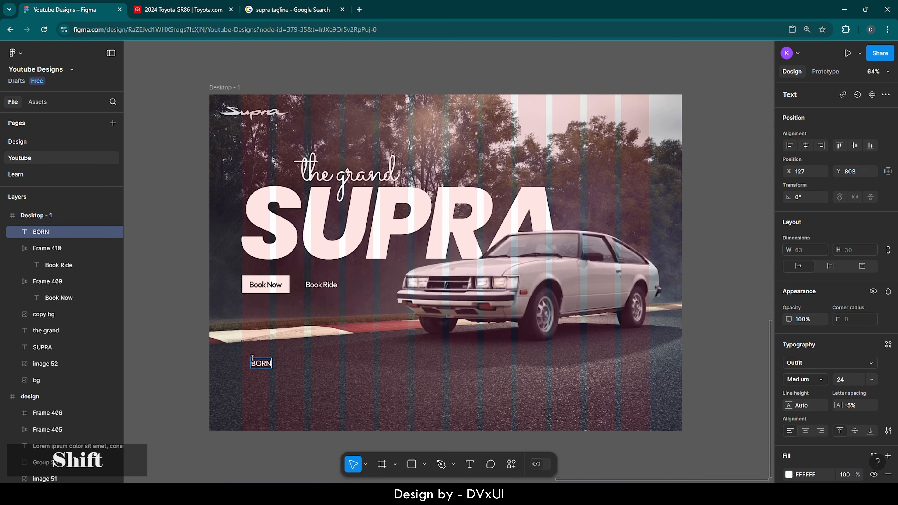
pyautogui.write(' ON')
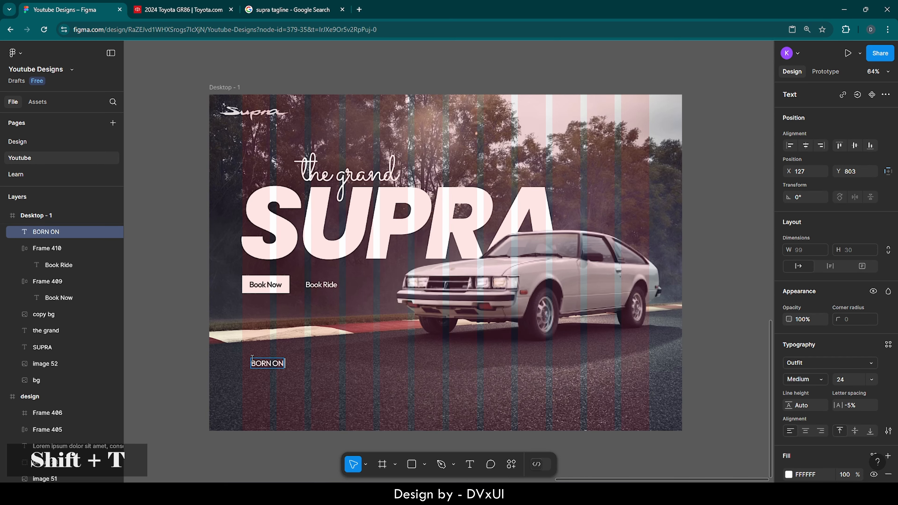
pyautogui.write(' THE TRACK')
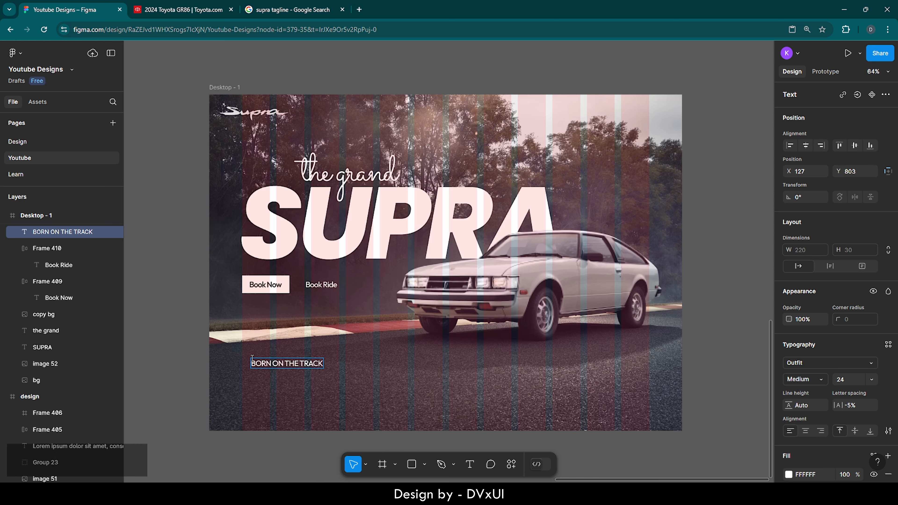
pyautogui.write(',')
pyautogui.press('Return')
pyautogui.write('BRED')
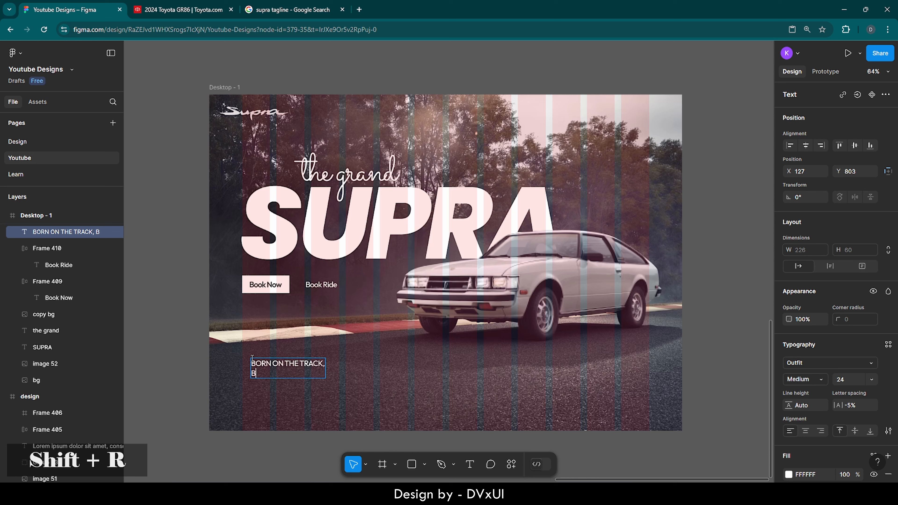
pyautogui.write(' F')
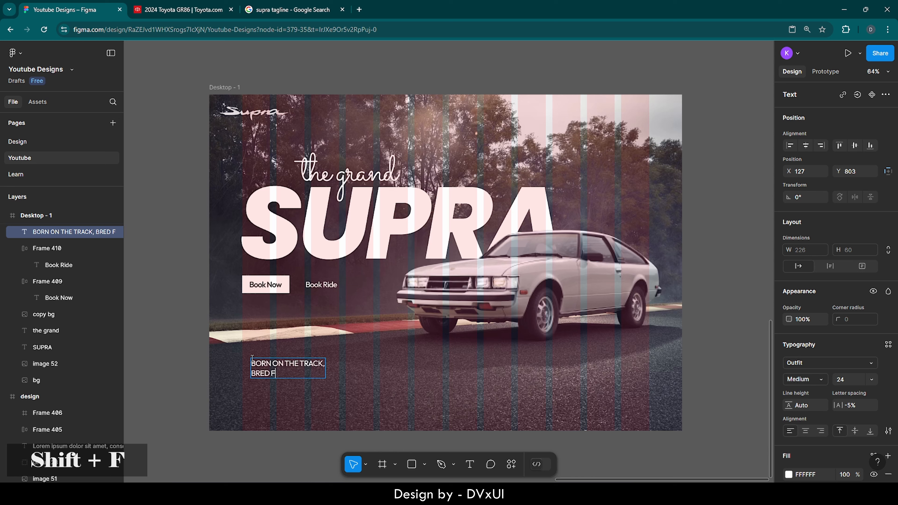
pyautogui.write('OR THE STREETS')
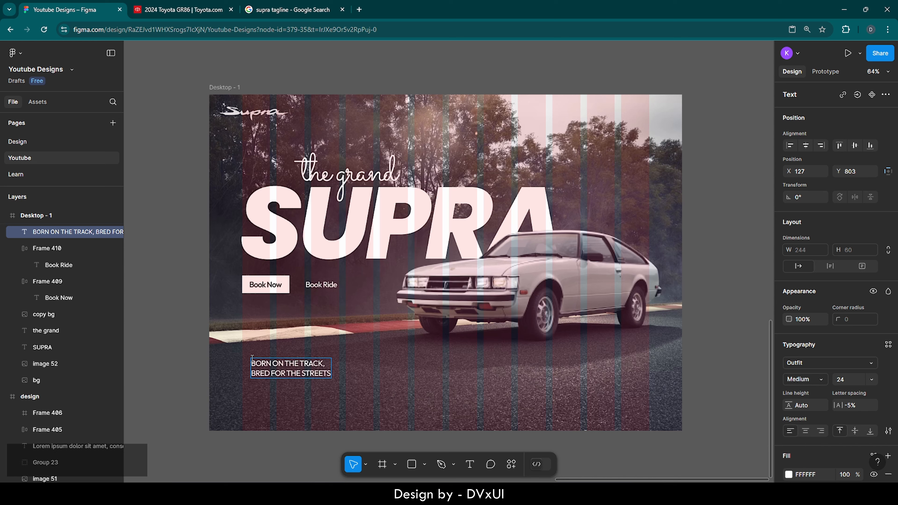
# Step: Set the whole tagline's letter spacing to 0% and its font to Poppins
pyautogui.press('ctrl')
pyautogui.hotkey('ctrl', 'a')
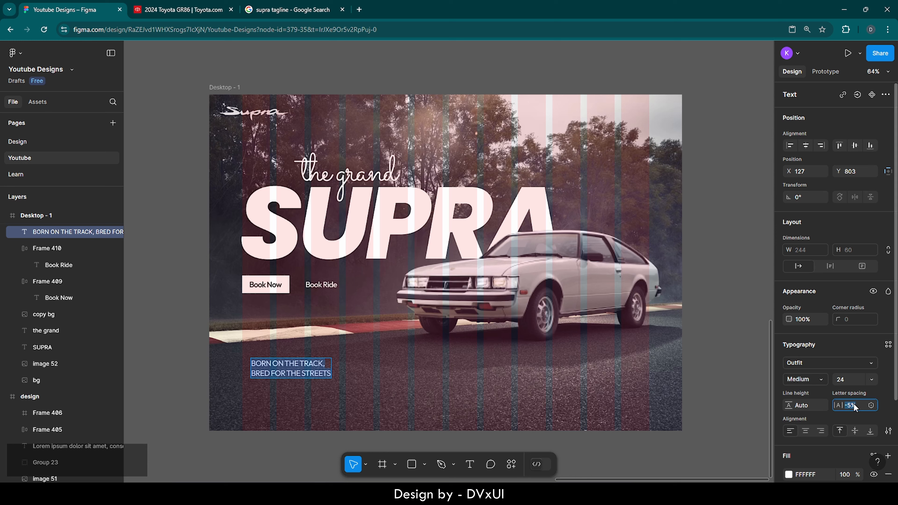
pyautogui.press('BackSpace')
pyautogui.press('Return')
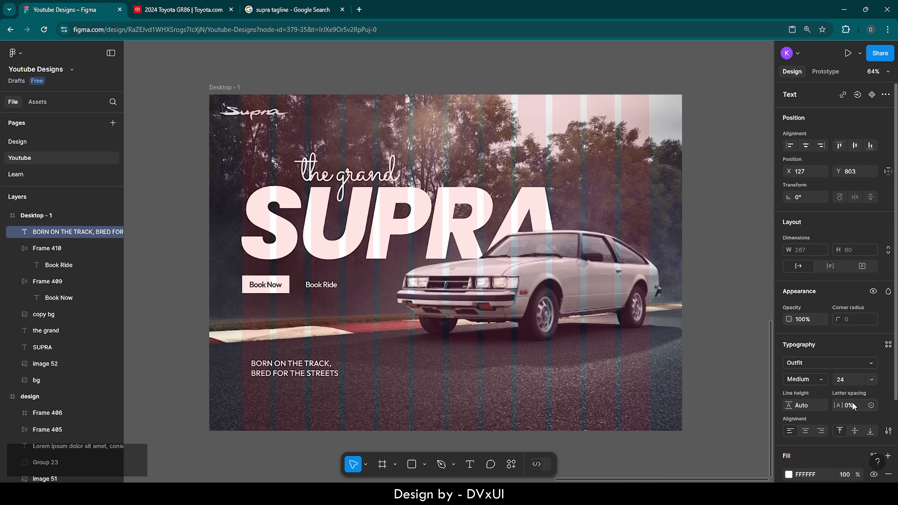
pyautogui.click(811, 364)
pyautogui.write('po')
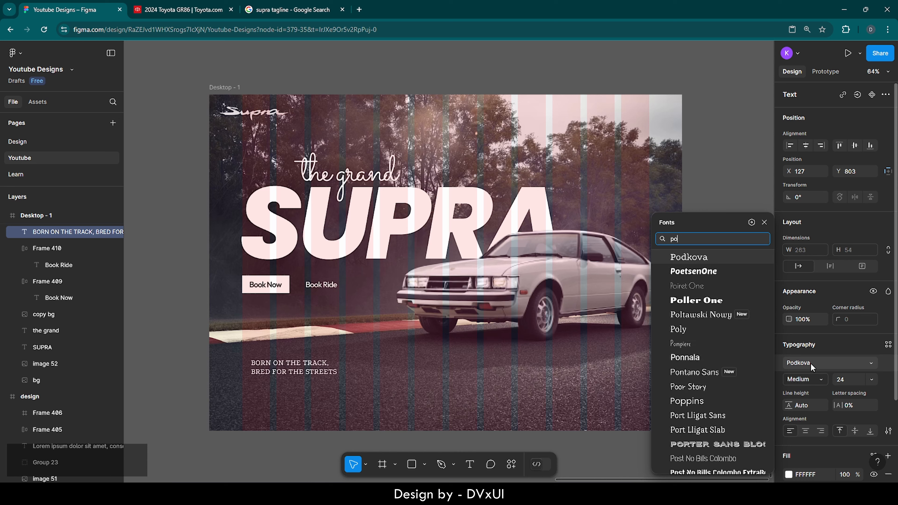
pyautogui.write('p')
pyautogui.press('Return')
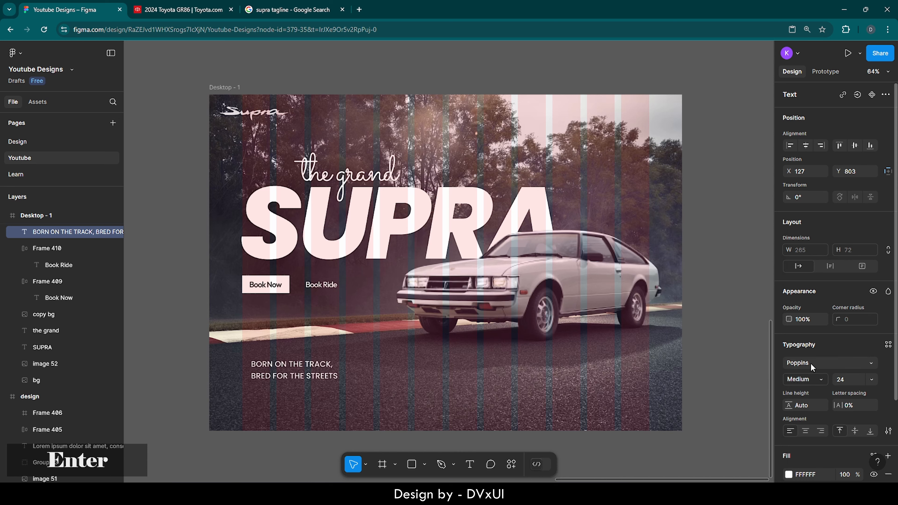
# Step: Set the tagline's font size to 40 and its line height to 48
pyautogui.click(840, 379)
pyautogui.press('BackSpace')
pyautogui.write('40')
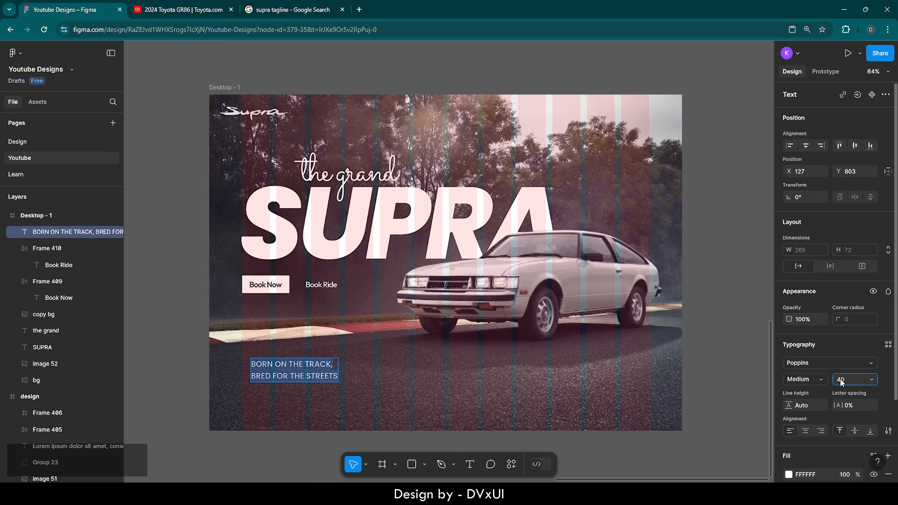
pyautogui.press('Return')
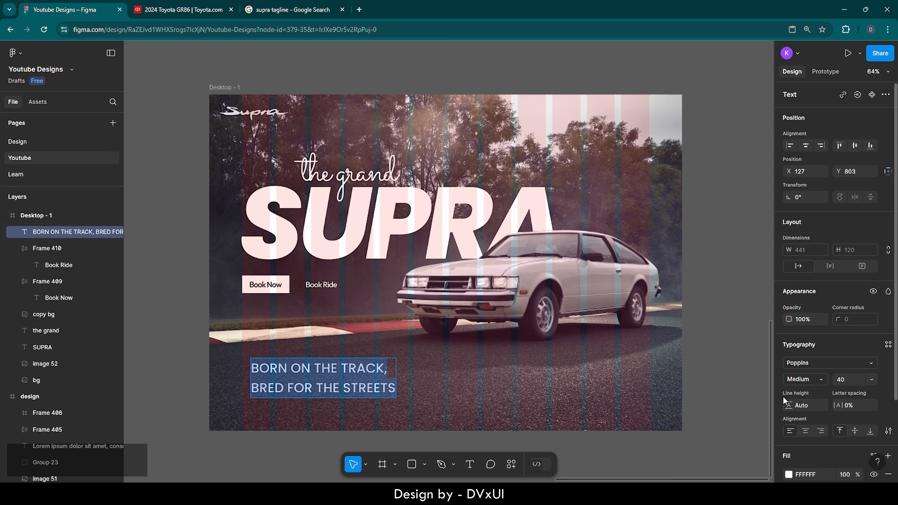
pyautogui.press('Down')
pyautogui.press('Down')
pyautogui.press('Down')
pyautogui.press('Down')
pyautogui.press('Down')
pyautogui.press('Down')
pyautogui.press('Down')
pyautogui.press('Down')
pyautogui.press('Down')
pyautogui.press('Down')
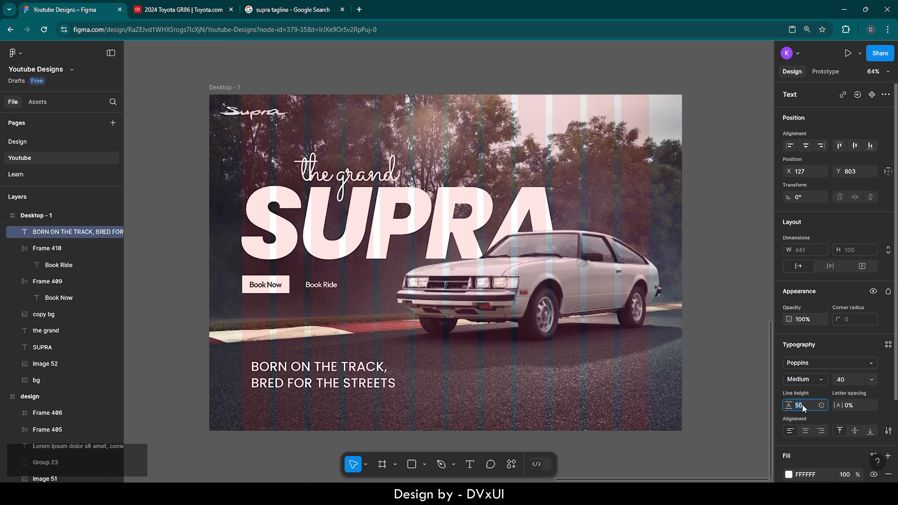
pyautogui.press('Down')
pyautogui.press('Down')
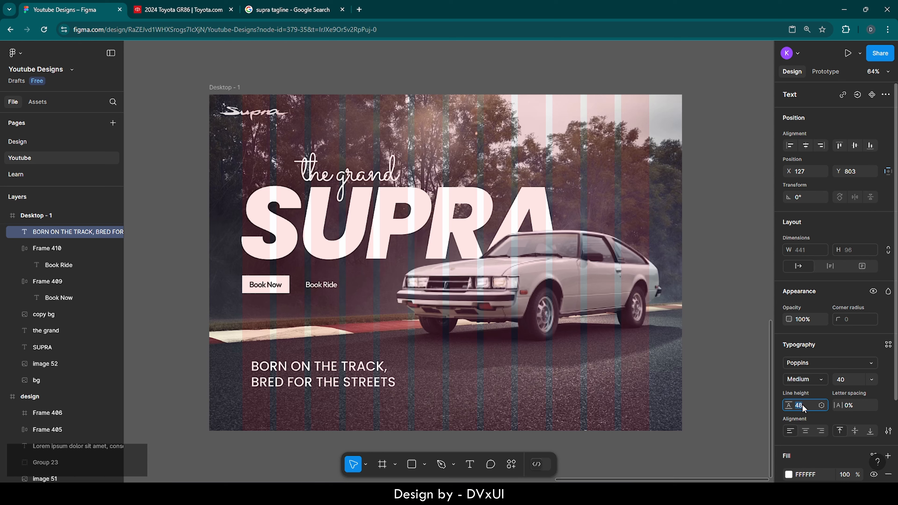
pyautogui.click(276, 375)
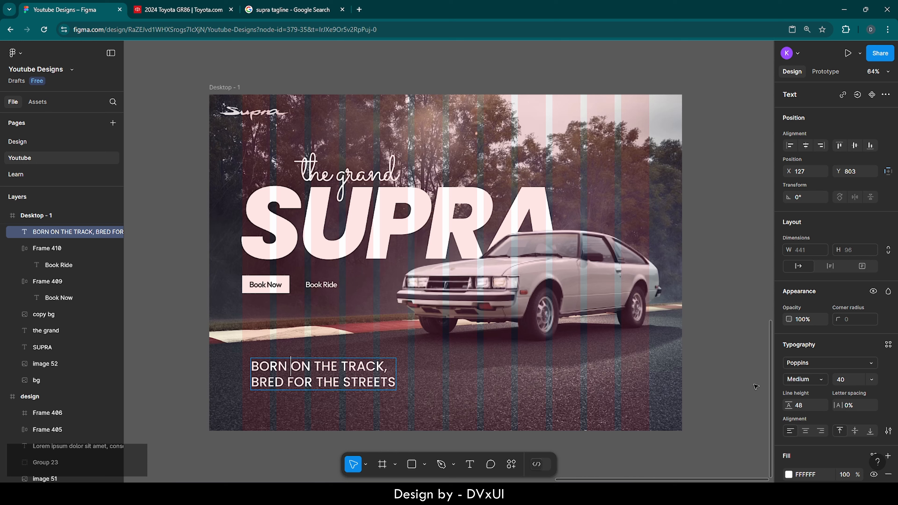
pyautogui.click(806, 378)
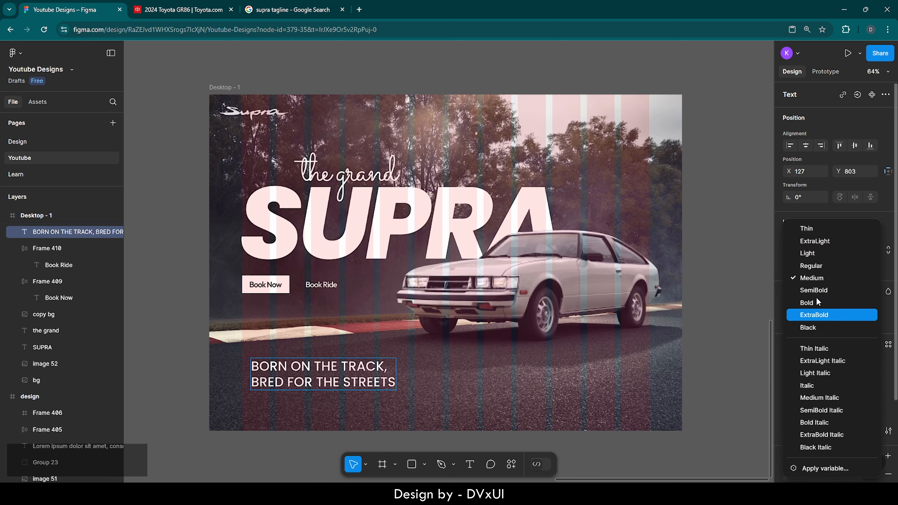
pyautogui.click(814, 242)
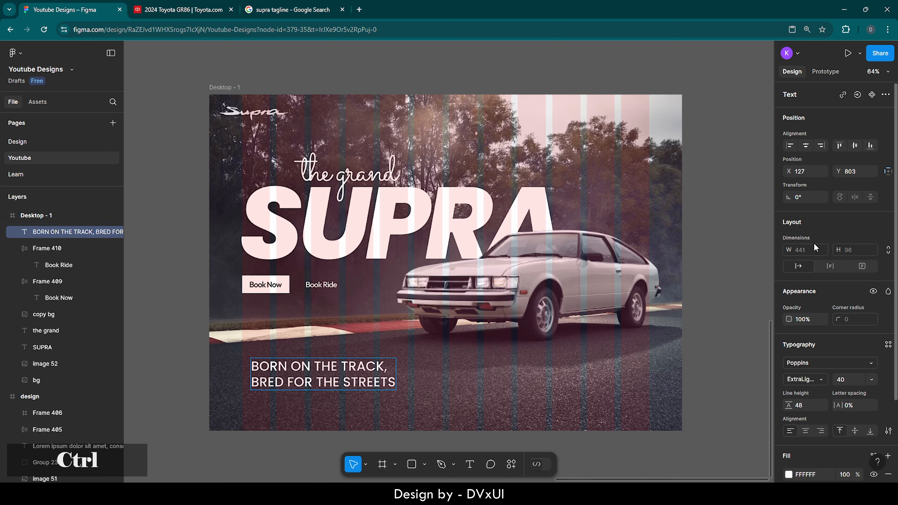
# Step: Set the font weight of the entire tagline text to ExtraLight
pyautogui.click(334, 380)
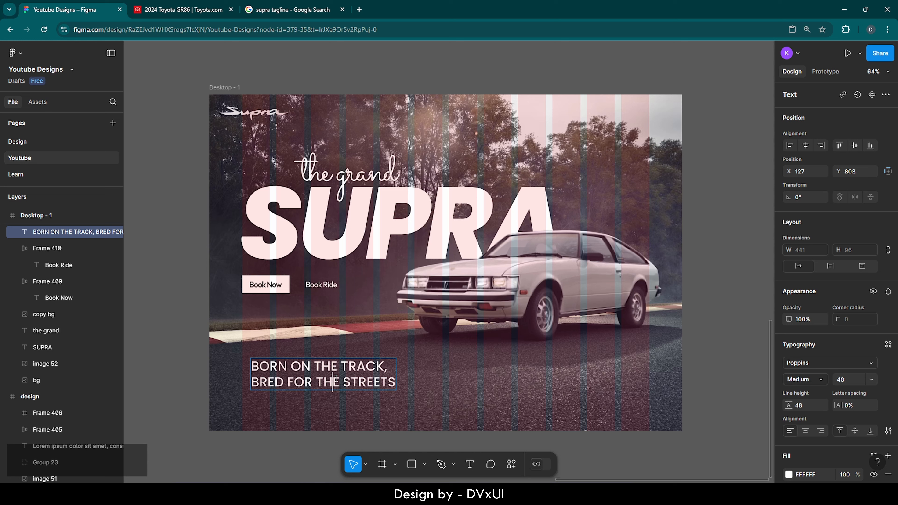
pyautogui.hotkey('ctrl', 'a')
pyautogui.click(797, 378)
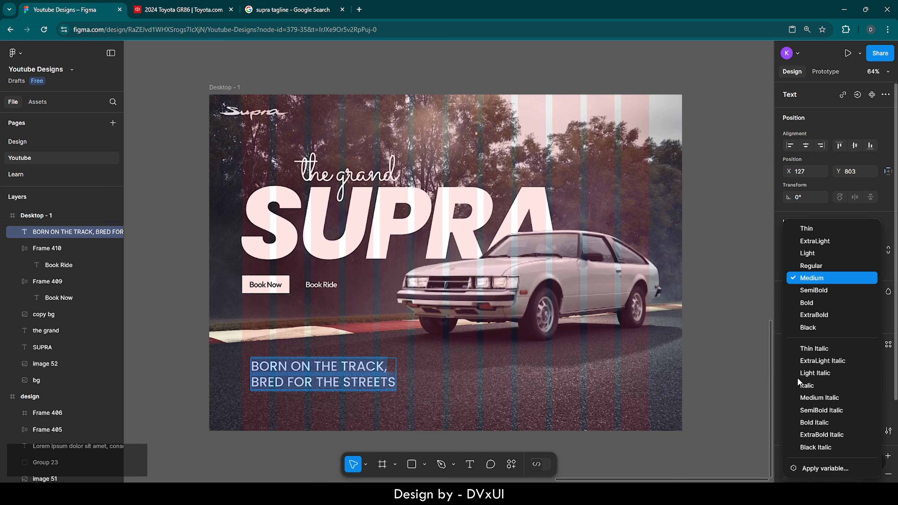
pyautogui.click(813, 243)
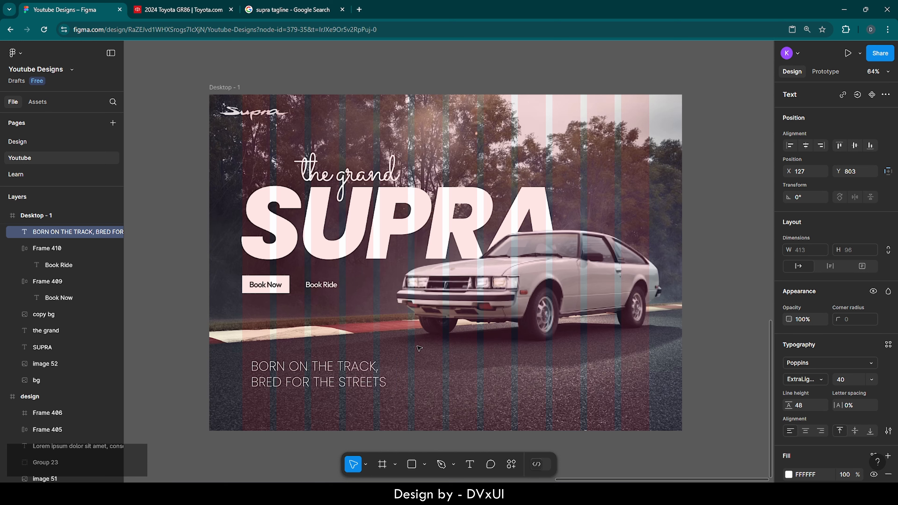
# Step: Set the word "BORN" in the tagline to the Medium Italic style
pyautogui.doubleClick(271, 362)
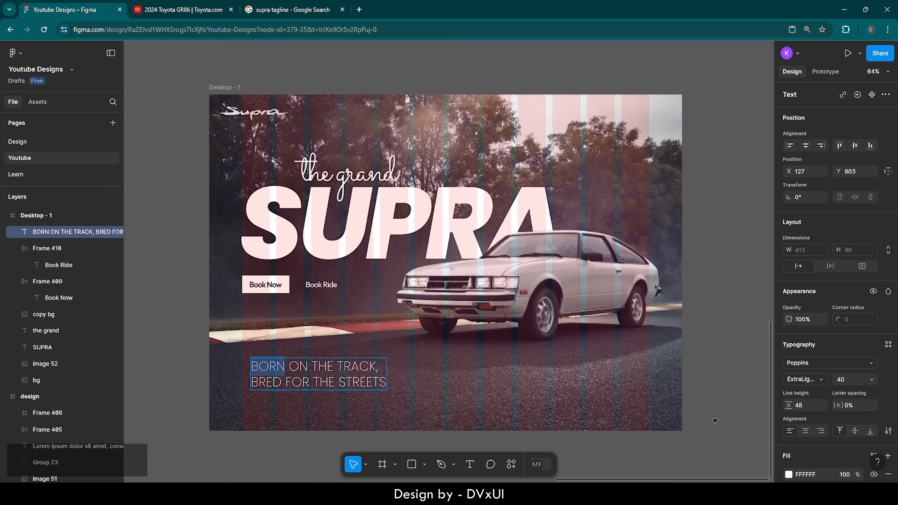
pyautogui.click(805, 380)
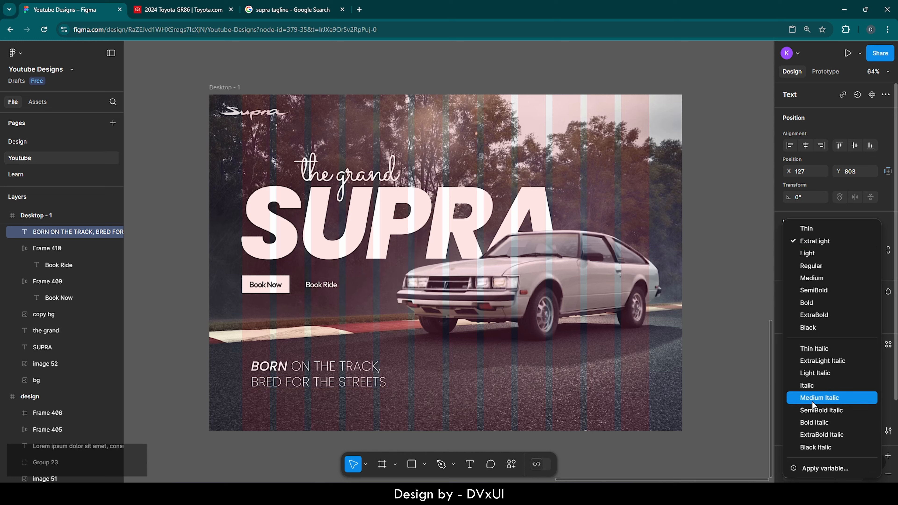
pyautogui.click(812, 397)
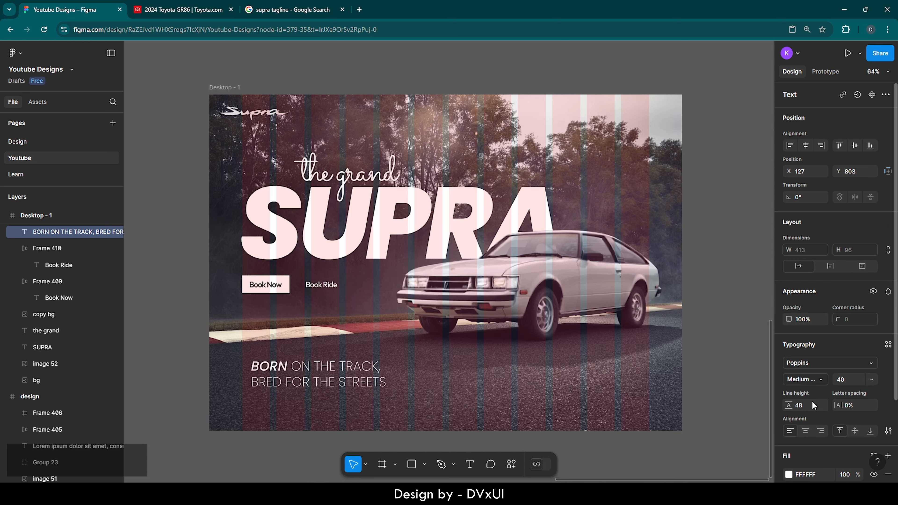
# Step: Set the word "STREETS" in the tagline to the Medium Italic style
pyautogui.click(352, 385)
pyautogui.doubleClick(352, 388)
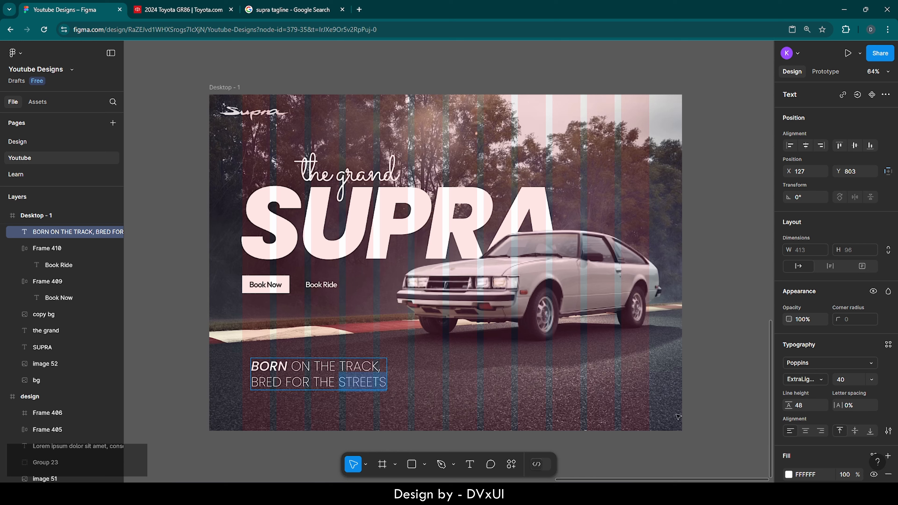
pyautogui.click(806, 380)
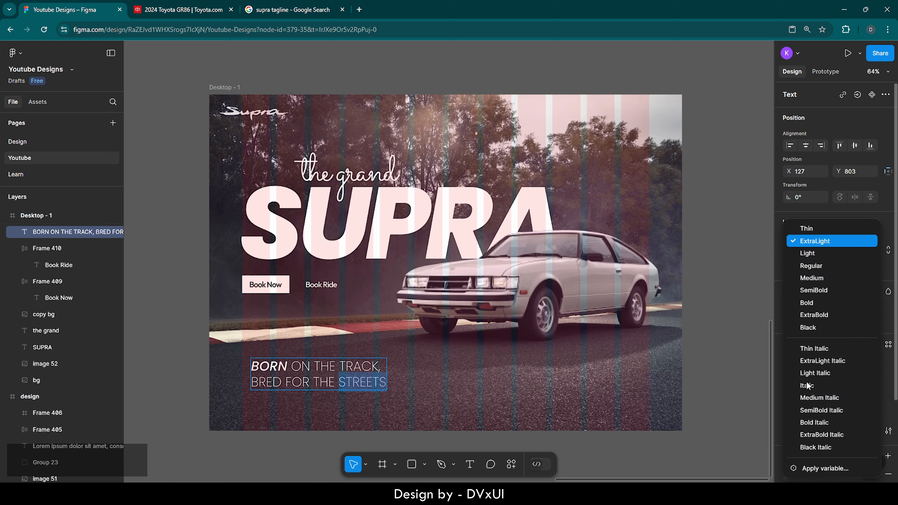
pyautogui.click(819, 398)
pyautogui.press('Escape')
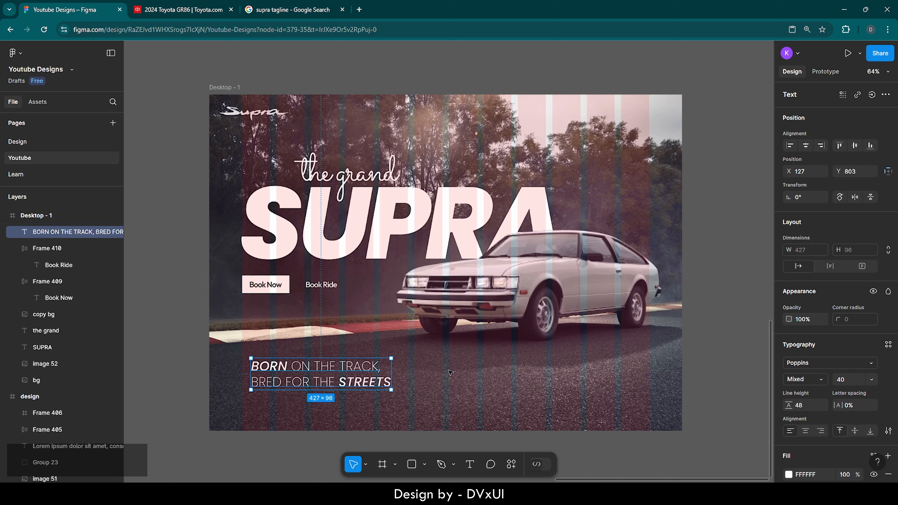
# Step: Move the tagline up to the first layout column at X 100, Y 739 and deselect it
pyautogui.moveTo(342, 370); pyautogui.dragTo(334, 349)
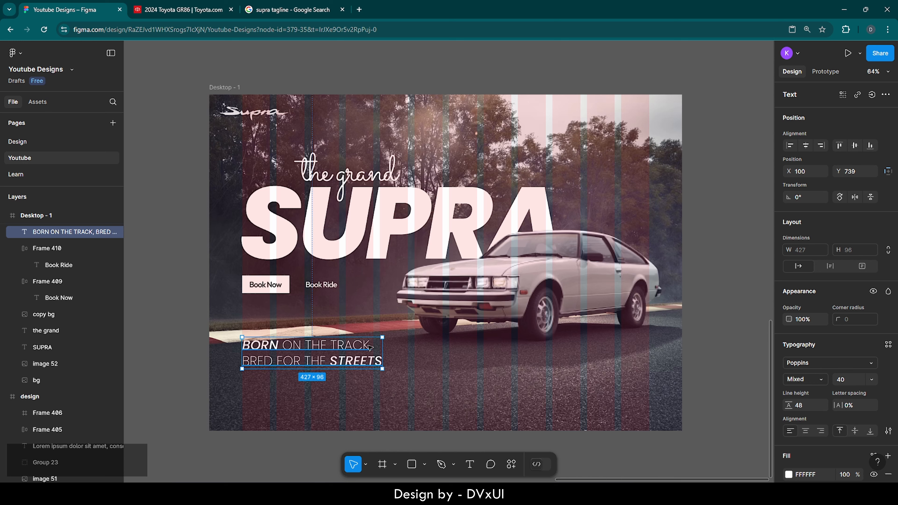
pyautogui.press('Escape')
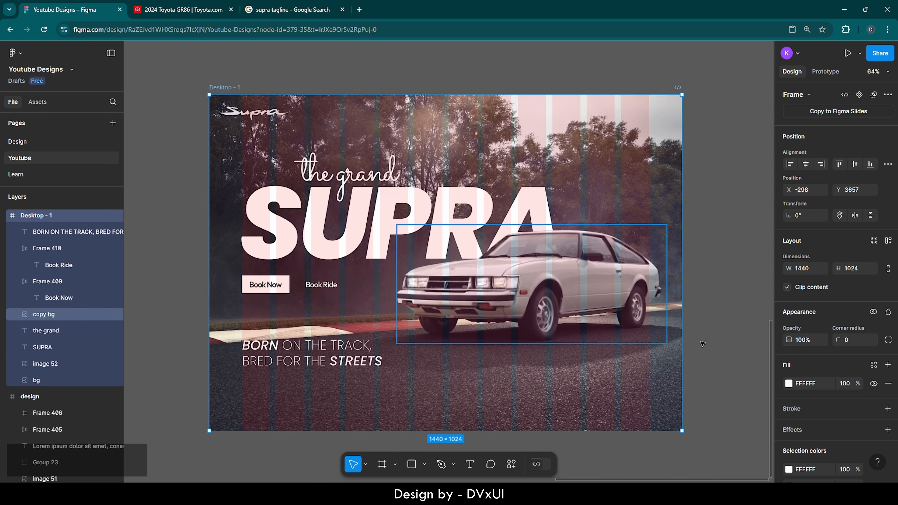
pyautogui.click(738, 341)
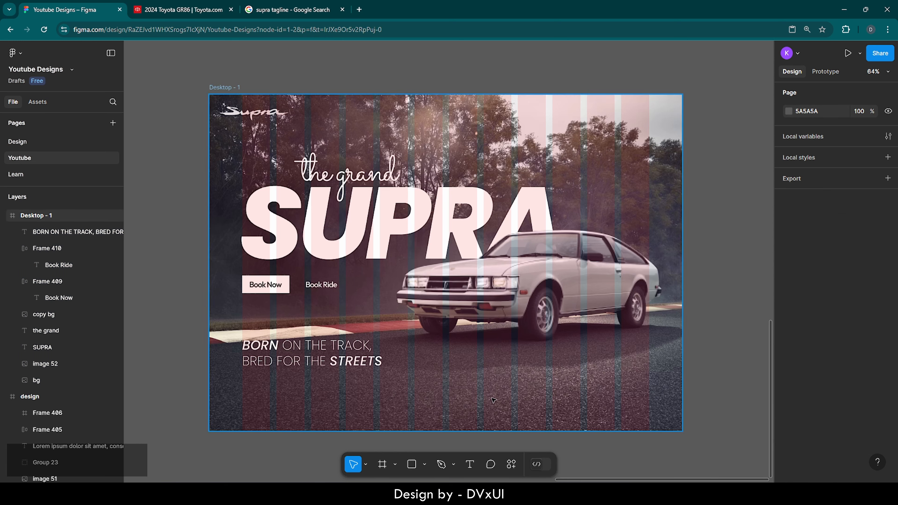
# Step: Open loremipsum.io in a new browser tab to get the Lorem Ipsum placeholder paragraph
pyautogui.click(359, 10)
pyautogui.write('lo')
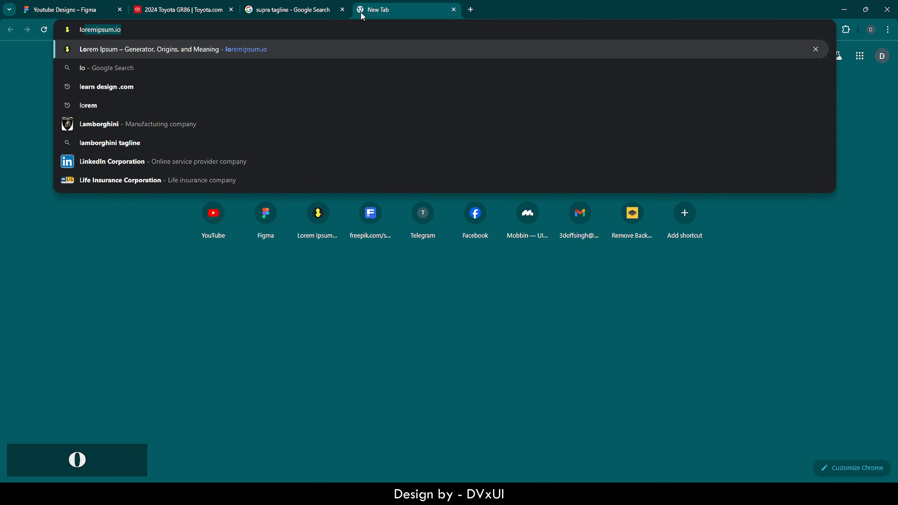
pyautogui.press('Return')
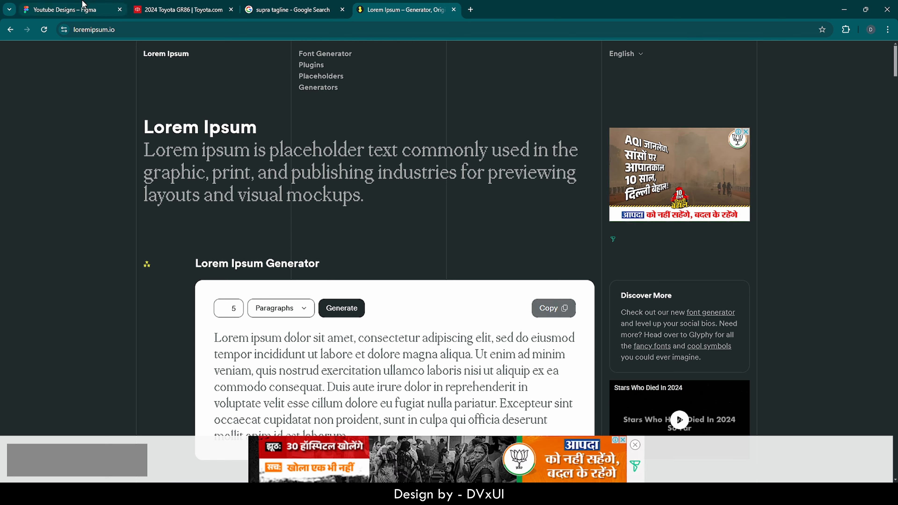
# Step: Switch back to the Figma file and paste the Lorem Ipsum paragraph as a new text layer below the tagline
pyautogui.click(85, 8)
pyautogui.press('t')
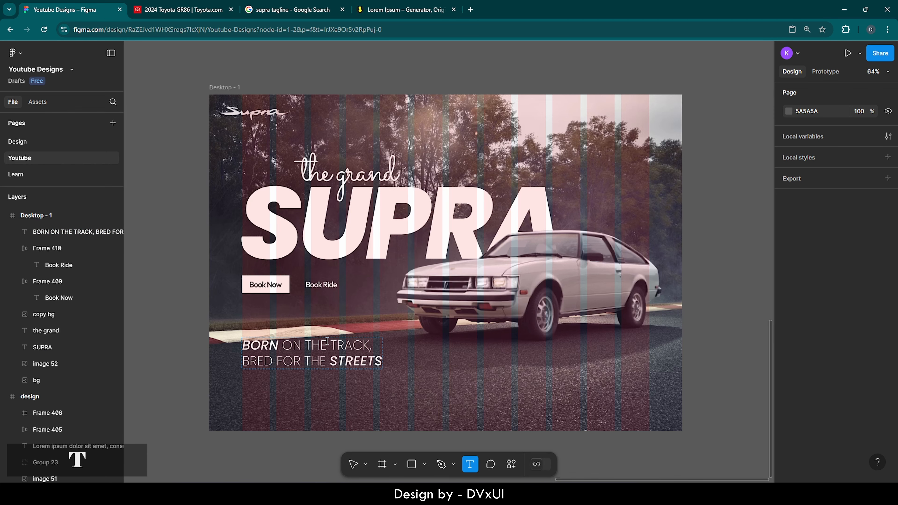
pyautogui.click(267, 395)
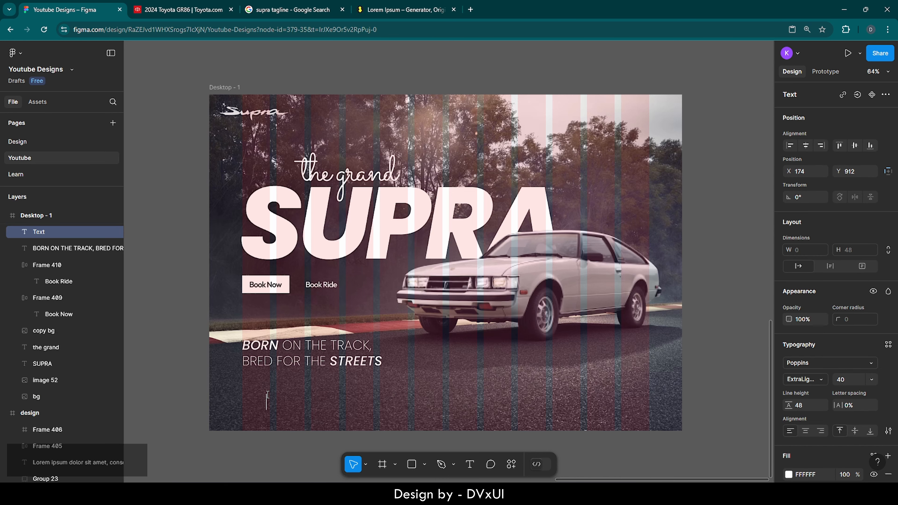
pyautogui.hotkey('ctrl', 'v')
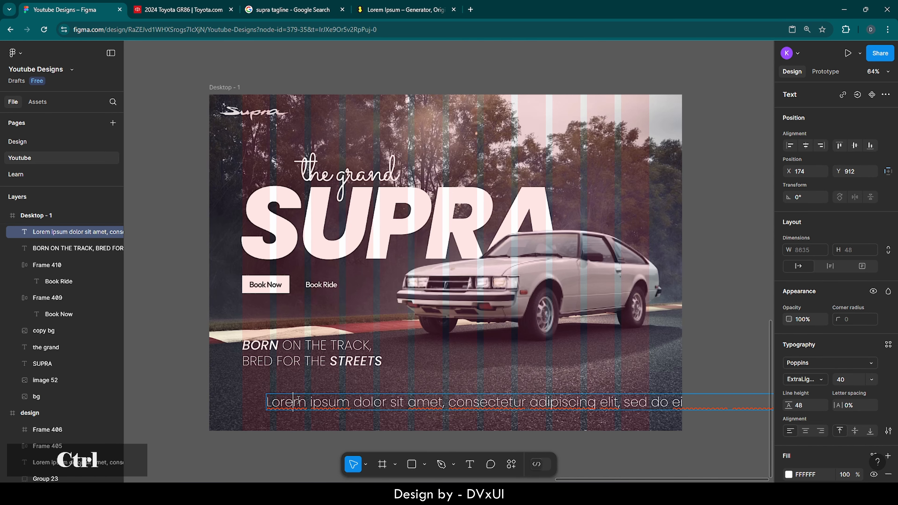
# Step: Set the font of the entire Lorem Ipsum paragraph to Outfit
pyautogui.hotkey('ctrl', 'a')
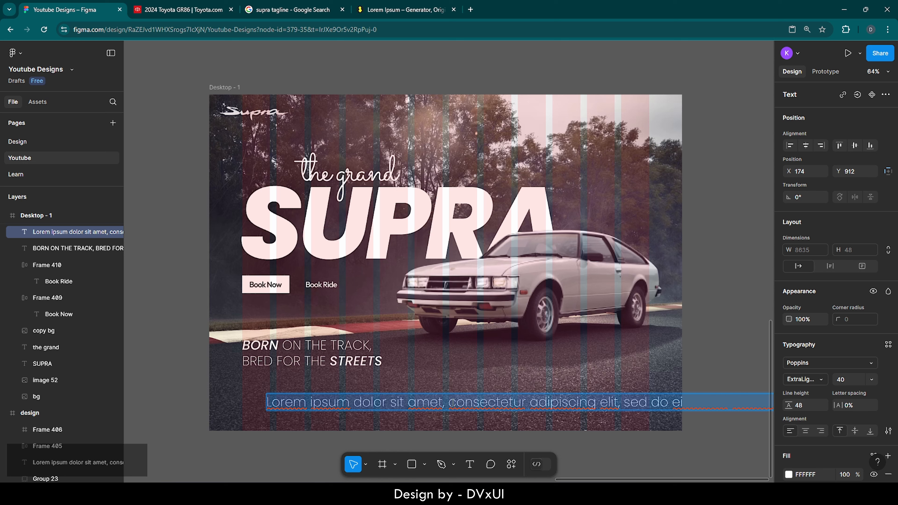
pyautogui.click(805, 364)
pyautogui.write('out')
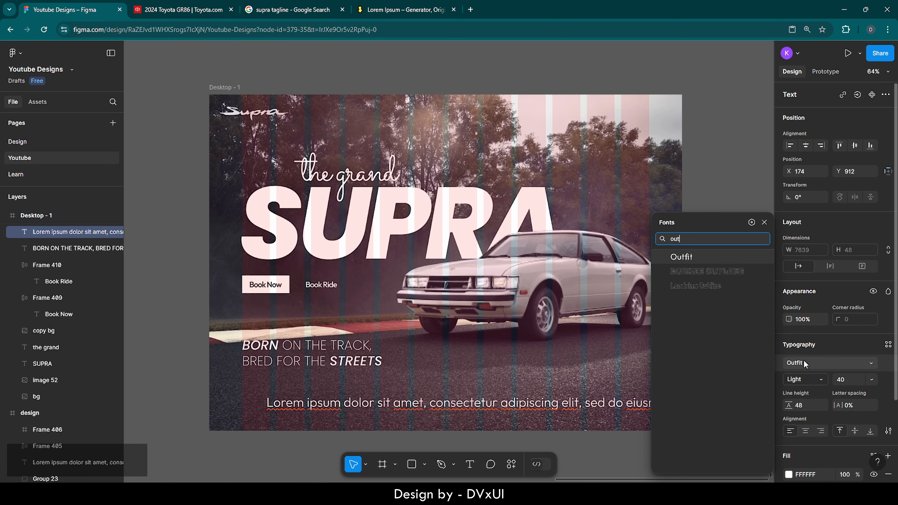
pyautogui.press('Return')
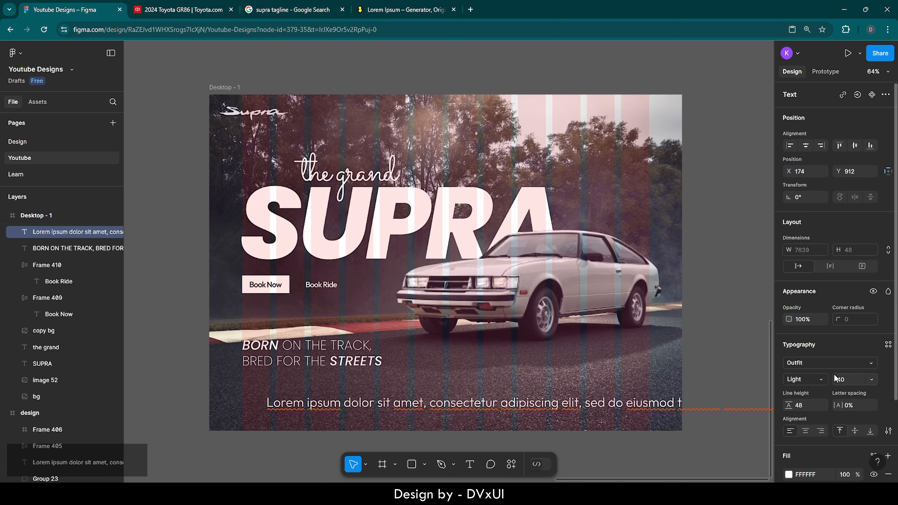
# Step: Set the paragraph's font size to 18 and its weight to Regular
pyautogui.click(845, 380)
pyautogui.press('BackSpace')
pyautogui.write('18')
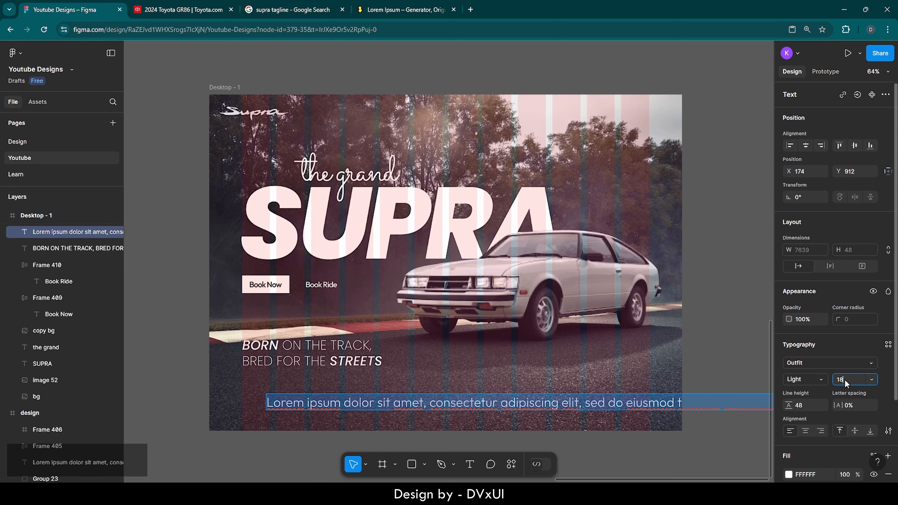
pyautogui.press('Return')
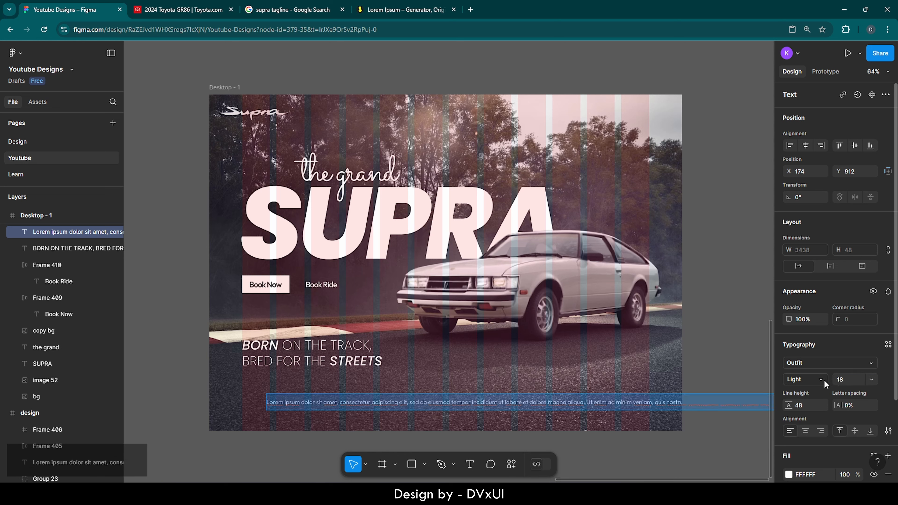
pyautogui.click(813, 380)
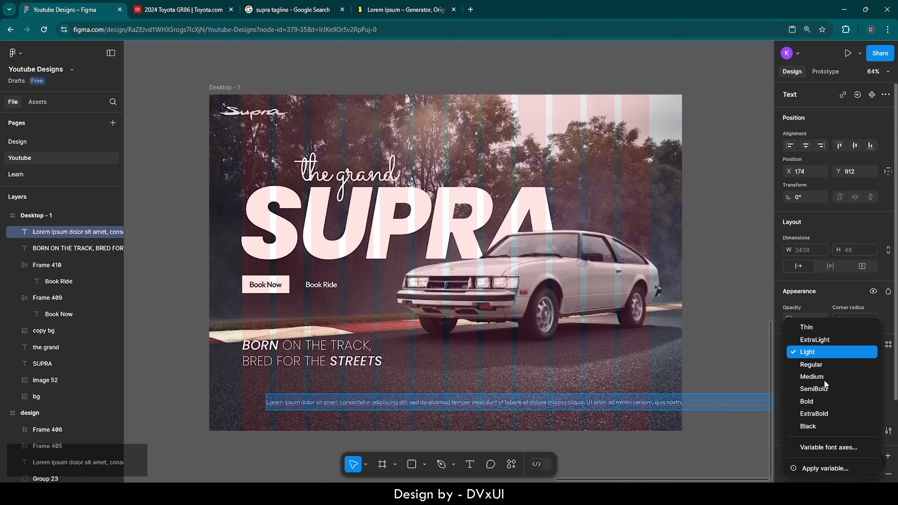
pyautogui.click(808, 365)
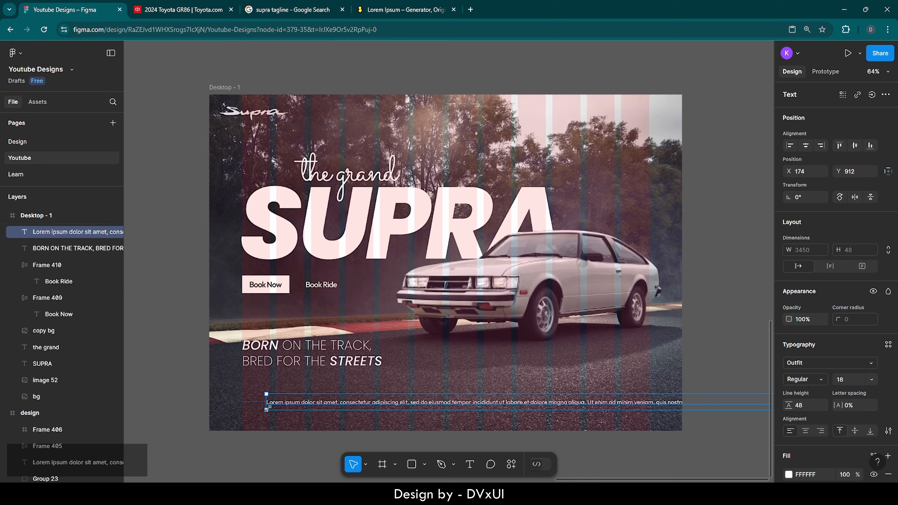
# Step: Narrow the paragraph's text box to about 2726 wide and set its line height to Auto
pyautogui.moveTo(266, 403); pyautogui.dragTo(304, 390)
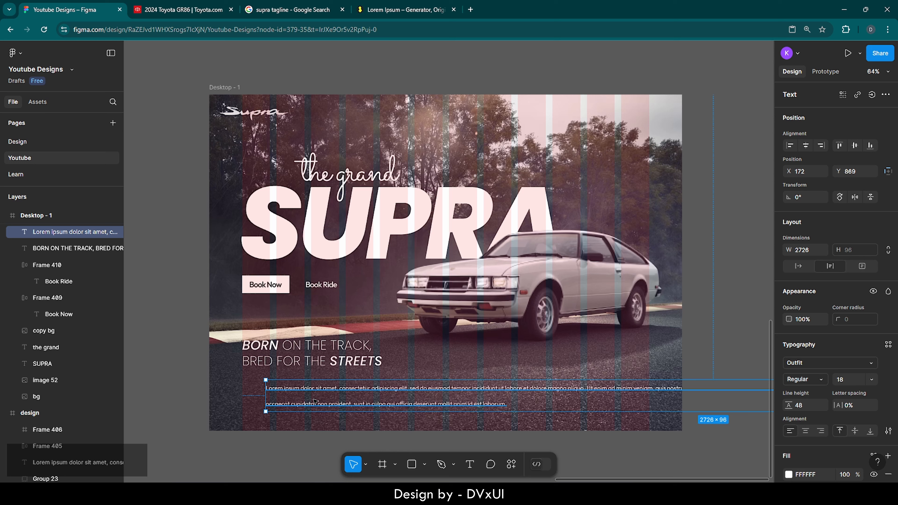
pyautogui.click(805, 406)
pyautogui.press('BackSpace')
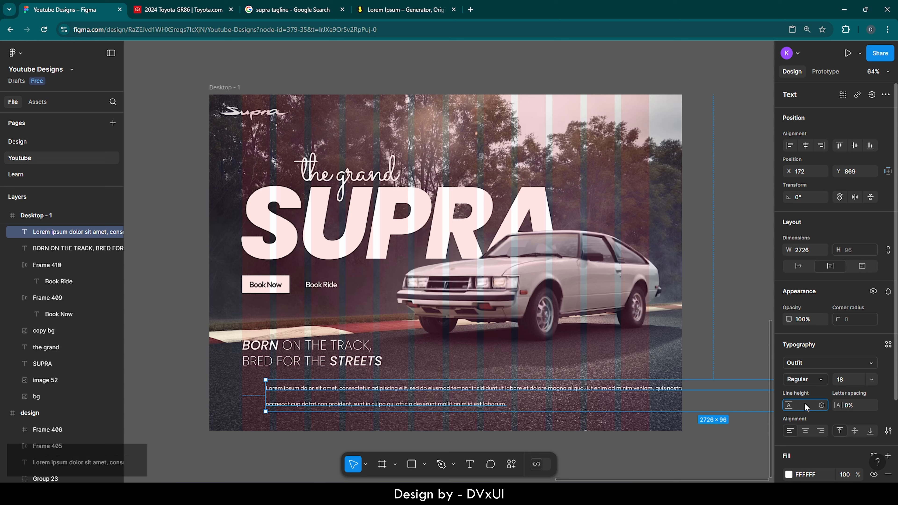
pyautogui.write('auto')
pyautogui.press('Return')
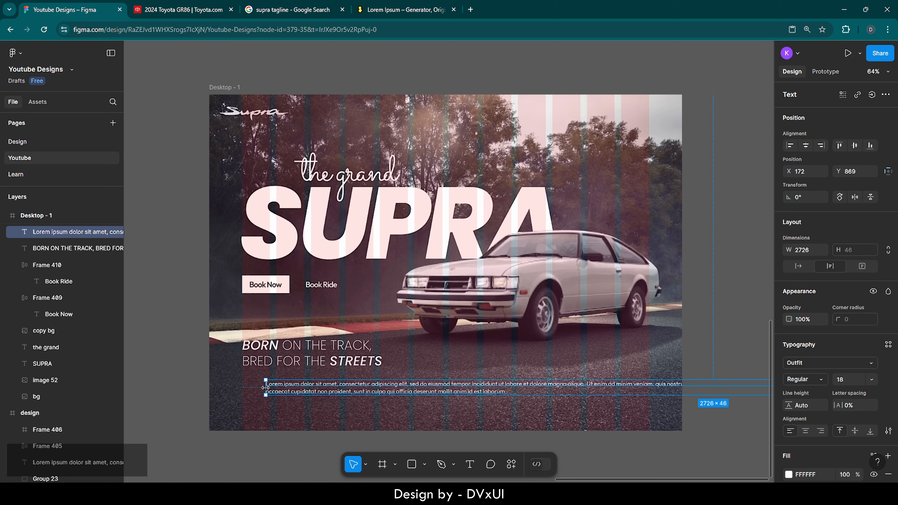
# Step: Align the paragraph under the tagline at X 100, Y 853 and narrow its text box to a width of 788
pyautogui.moveTo(269, 389)
pyautogui.mouseDown()
pyautogui.moveTo(592, 379)
pyautogui.moveTo(332, 406)
pyautogui.moveTo(285, 390)
pyautogui.mouseUp()
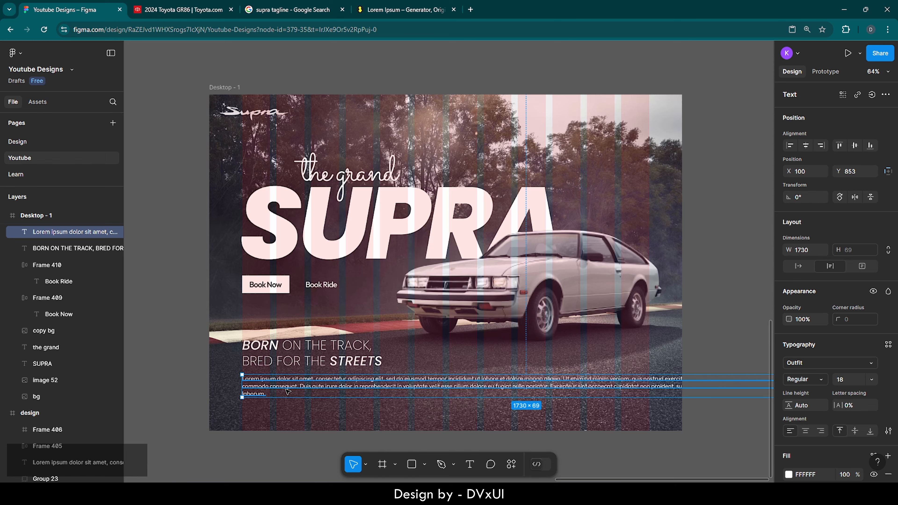
pyautogui.scroll(-5, 288, 391)
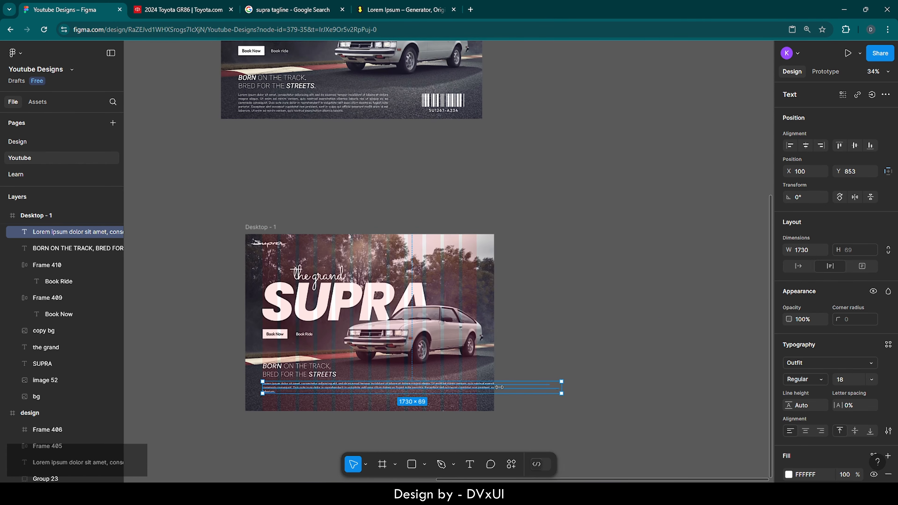
pyautogui.moveTo(499, 388); pyautogui.dragTo(405, 389)
pyautogui.scroll(5, 278, 392)
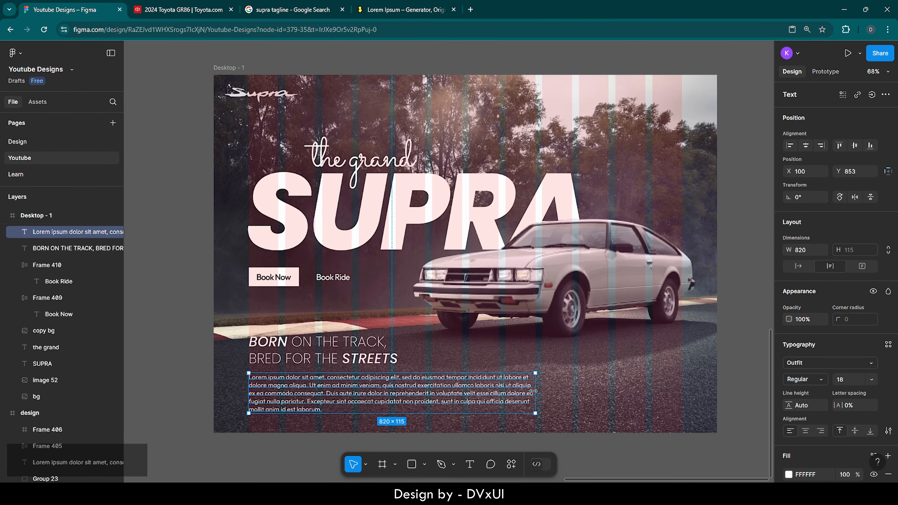
pyautogui.moveTo(533, 391); pyautogui.dragTo(525, 391)
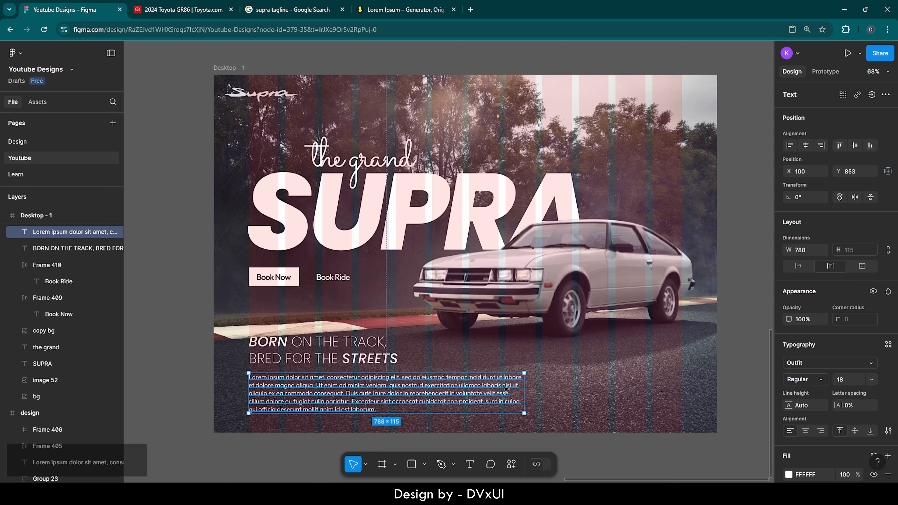
# Step: Set the Lorem Ipsum paragraph's text alignment to justified
pyautogui.click(888, 431)
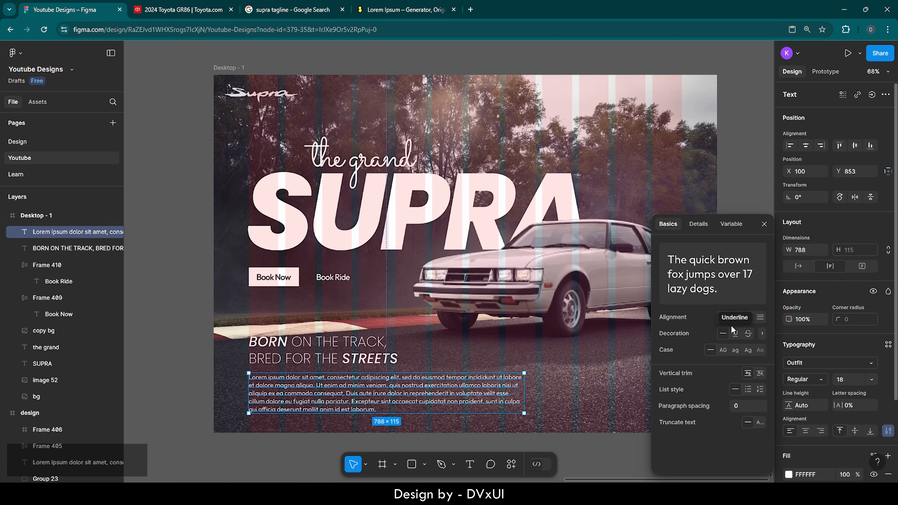
pyautogui.click(759, 320)
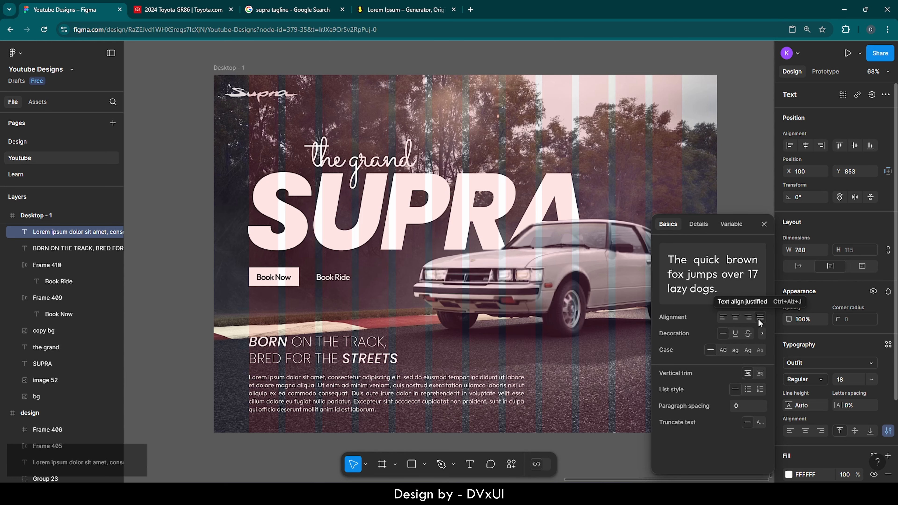
pyautogui.press('Escape')
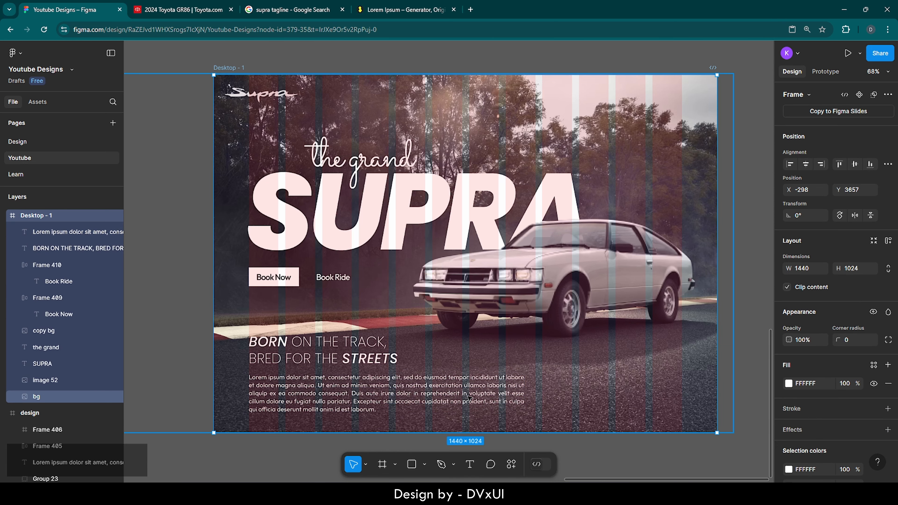
# Step: Set the fill opacity of the Lorem Ipsum paragraph to 80% and deselect it
pyautogui.click(484, 394)
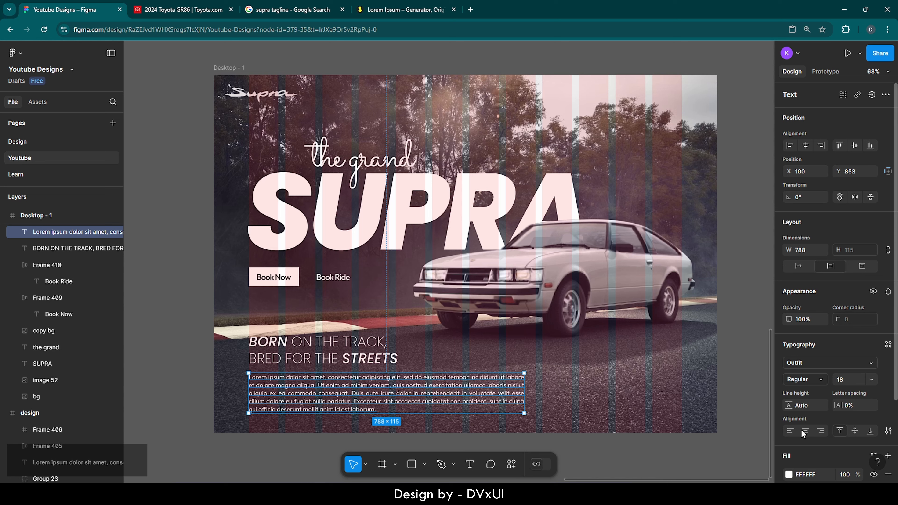
pyautogui.scroll(-3, 802, 429)
pyautogui.click(846, 379)
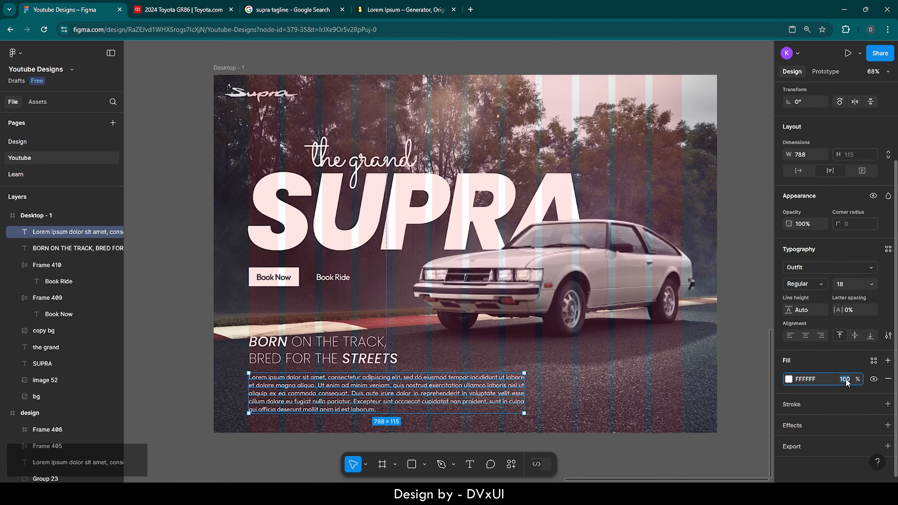
pyautogui.write('80')
pyautogui.press('Return')
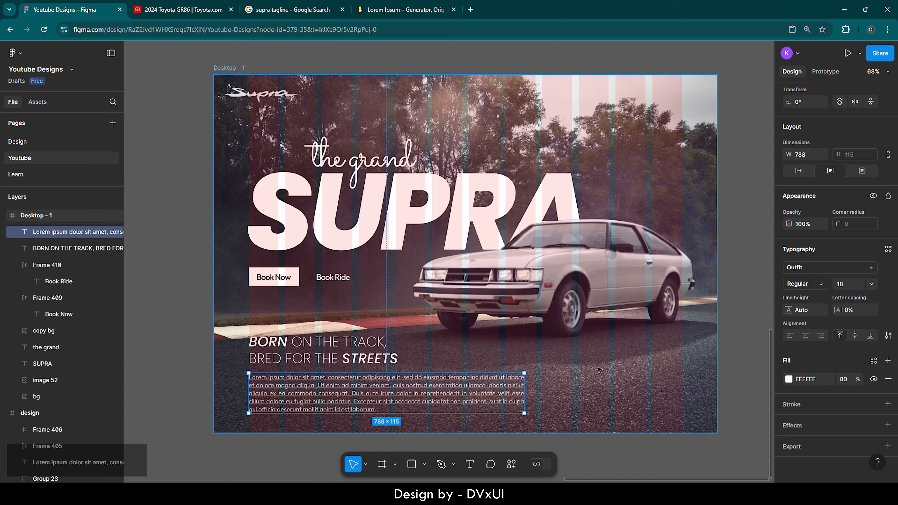
pyautogui.press('Escape')
pyautogui.click(741, 344)
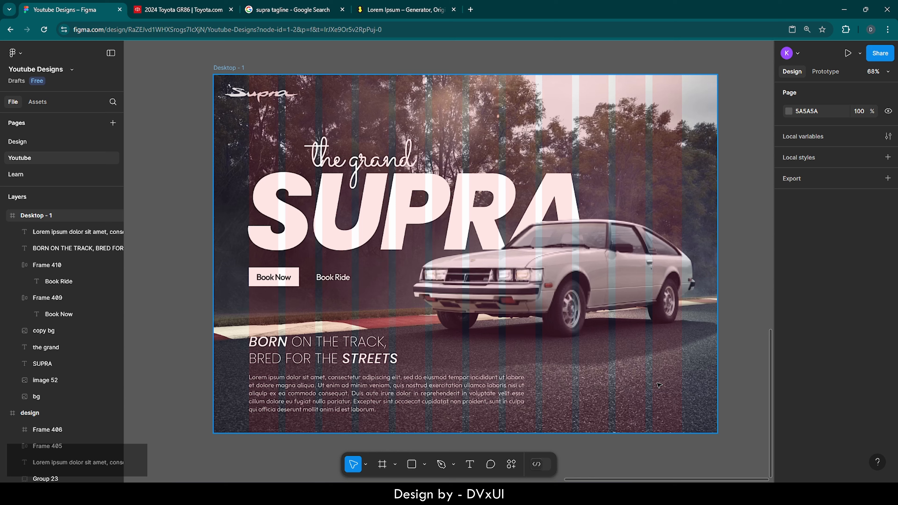
# Step: Add the text "SUPRA CAR" on the road to the right of the Lorem Ipsum paragraph
pyautogui.press('t')
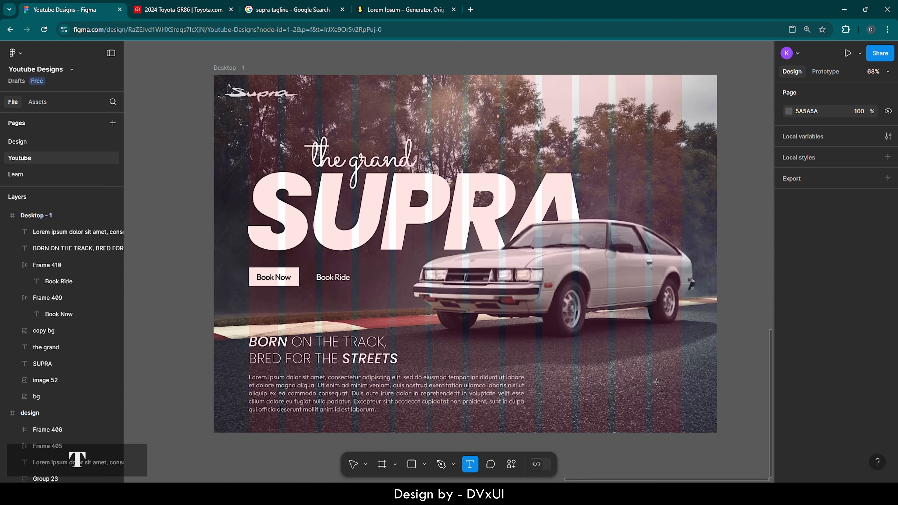
pyautogui.click(591, 382)
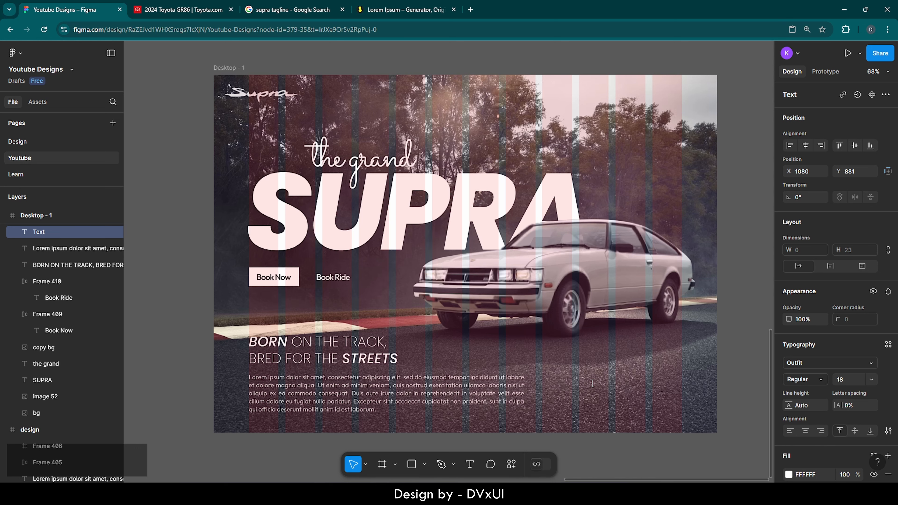
pyautogui.write('SR')
pyautogui.press('BackSpace')
pyautogui.write('U')
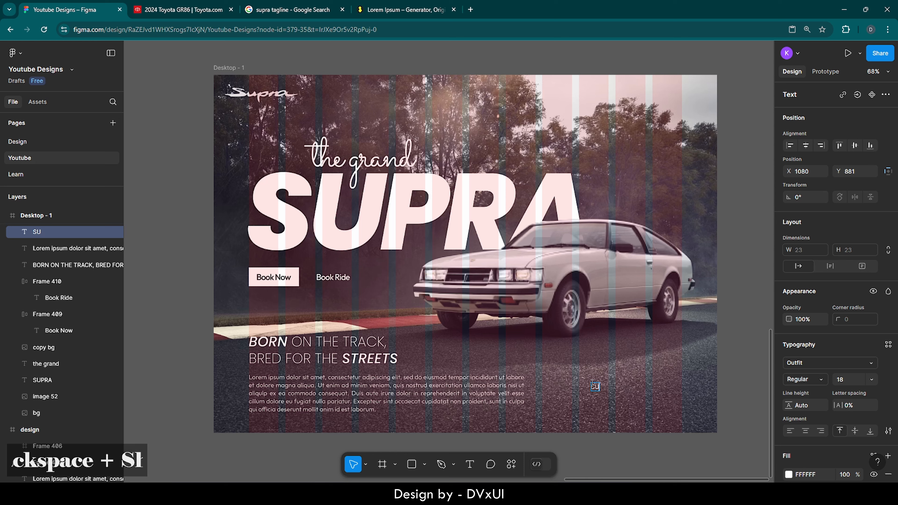
pyautogui.write('PRA CAR')
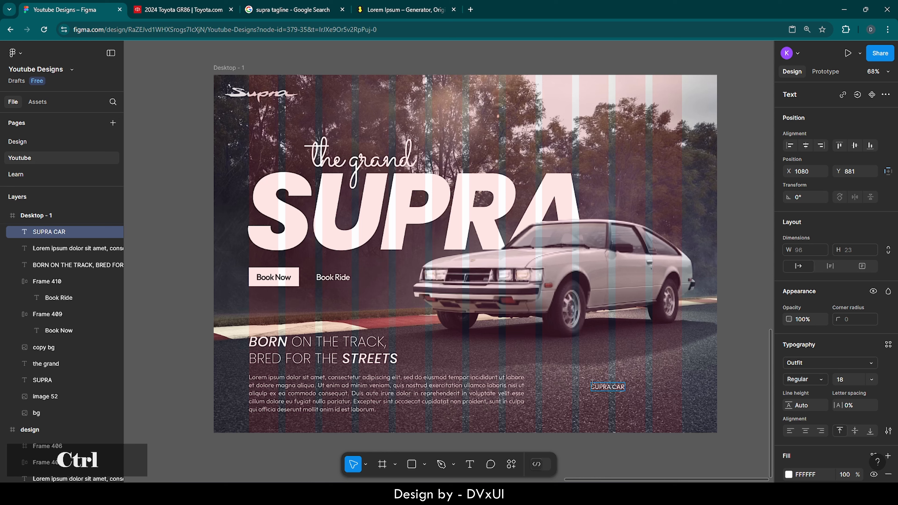
# Step: Change the font of the SUPRA CAR text to Libre Barcode 128
pyautogui.hotkey('ctrl', 'a')
pyautogui.click(840, 379)
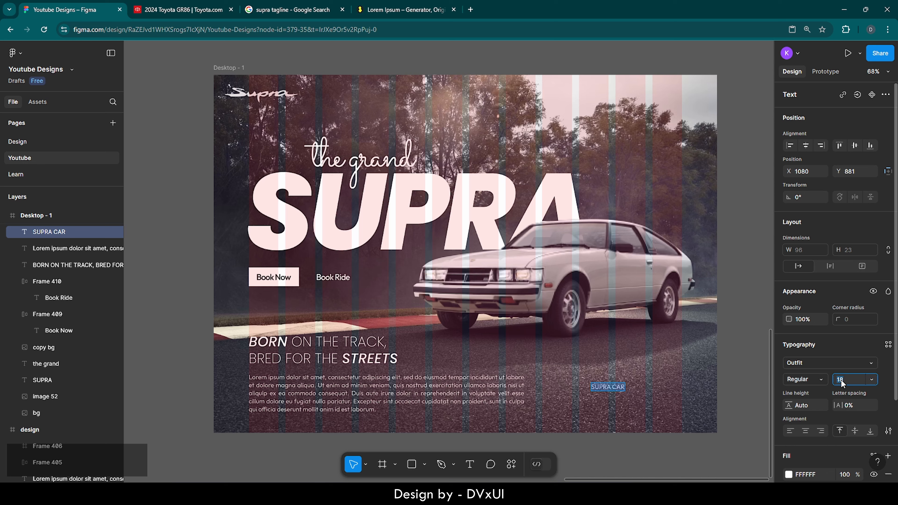
pyautogui.click(819, 364)
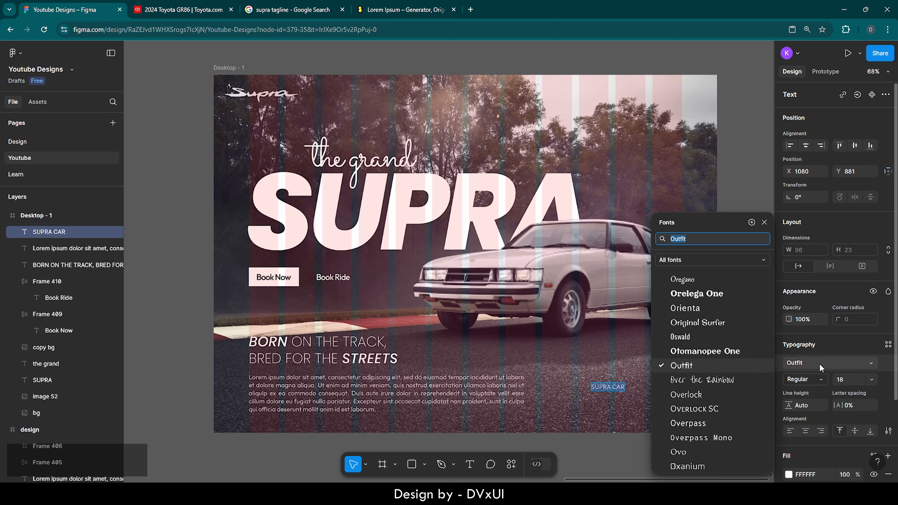
pyautogui.press('BackSpace')
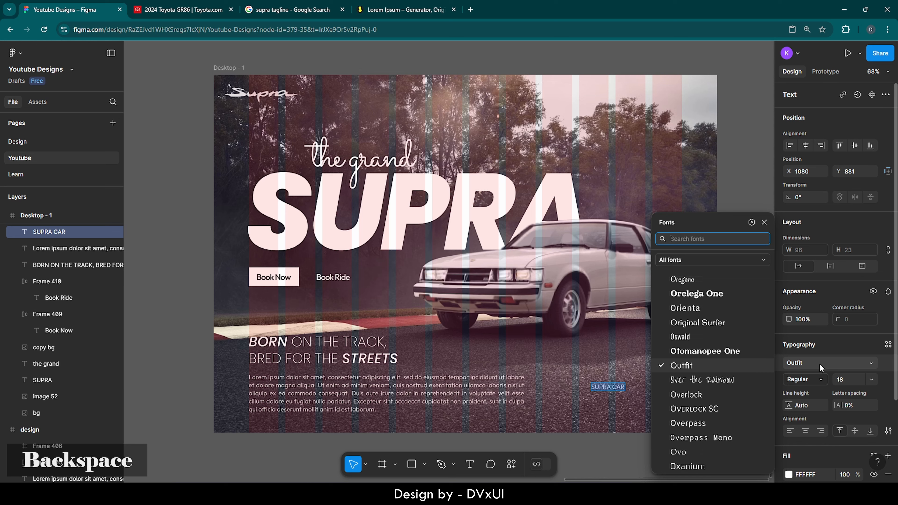
pyautogui.write('libre barco')
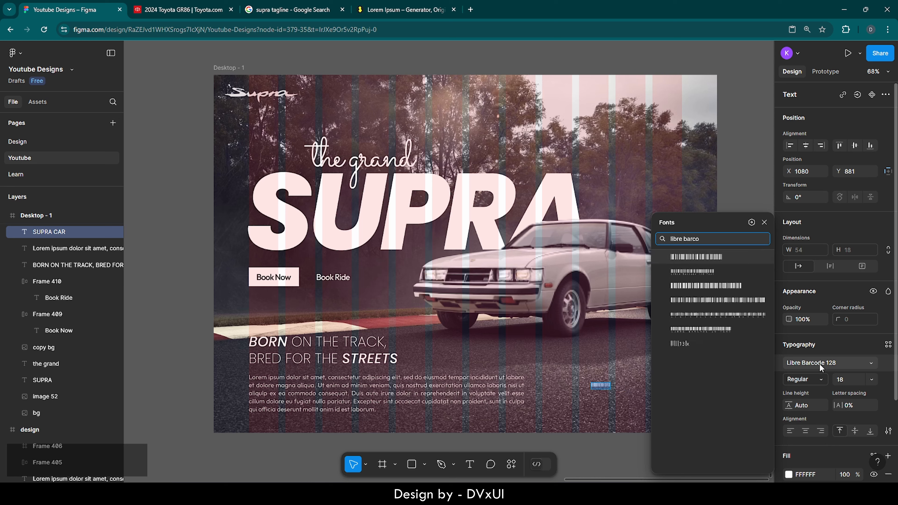
pyautogui.write('de3')
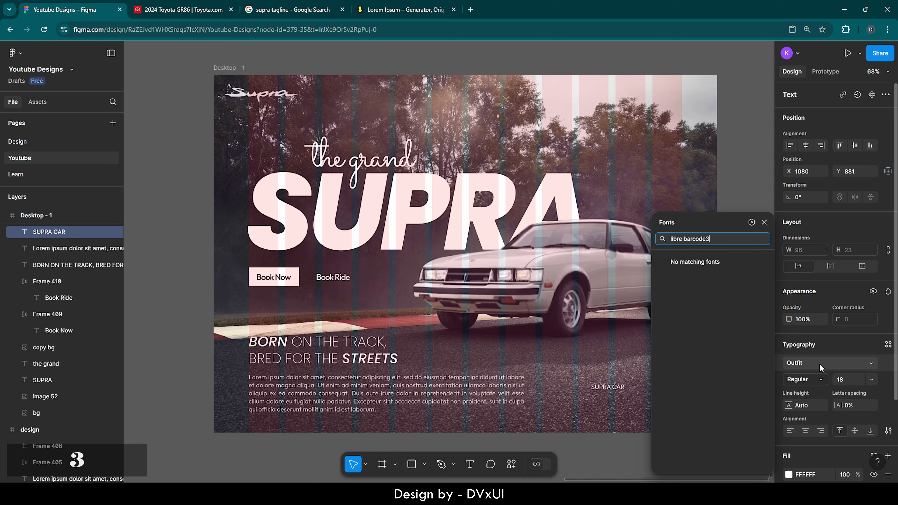
pyautogui.press('BackSpace')
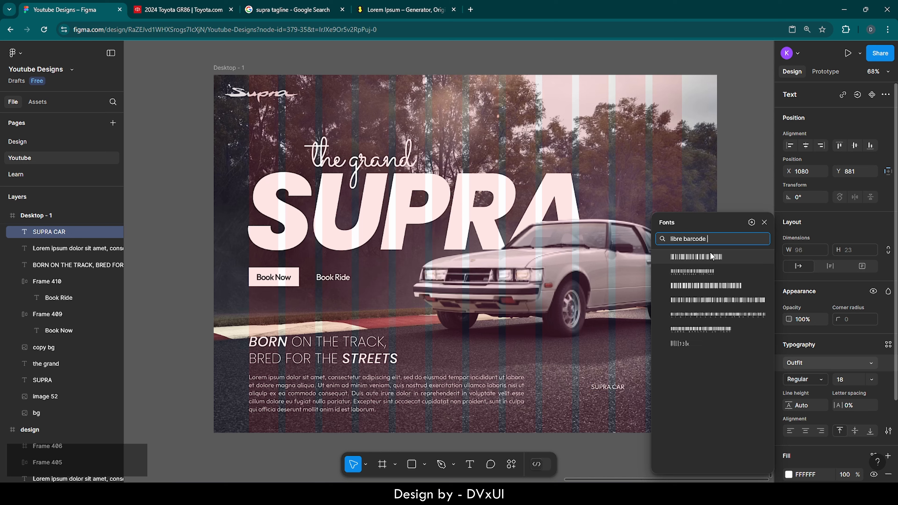
pyautogui.click(711, 254)
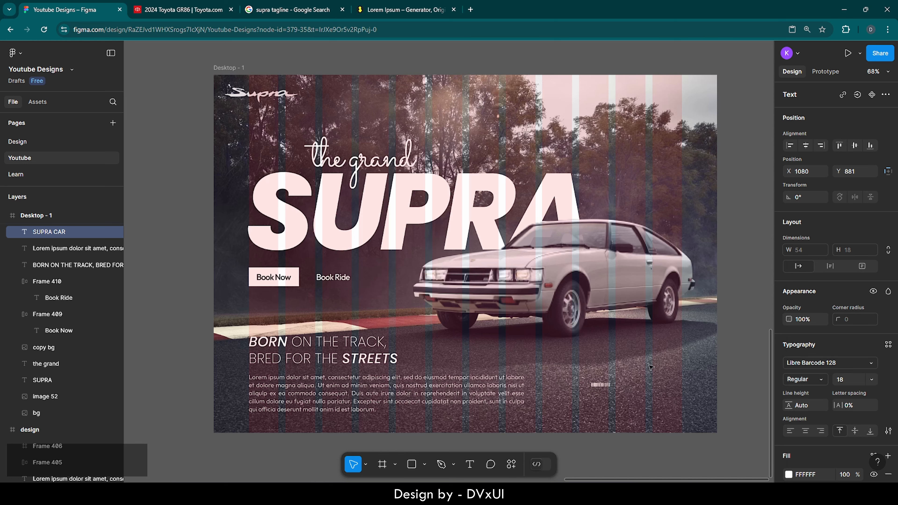
# Step: Set the barcode text's font size to 130 and move it to X 965, Y 846
pyautogui.click(600, 388)
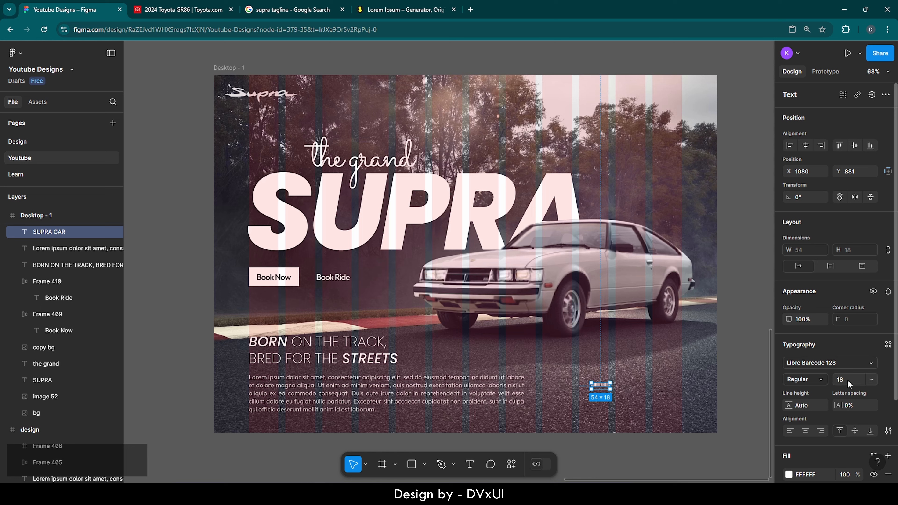
pyautogui.write('130')
pyautogui.press('Return')
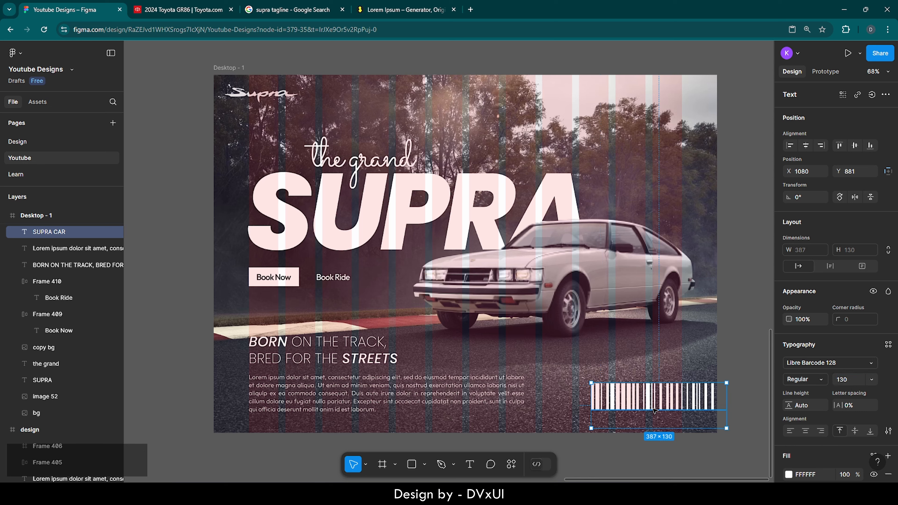
pyautogui.moveTo(655, 410); pyautogui.dragTo(685, 384)
# Step: Shorten the barcode text to "SUPRA C" and shift it right to X 1045, against the last layout column
pyautogui.doubleClick(614, 394)
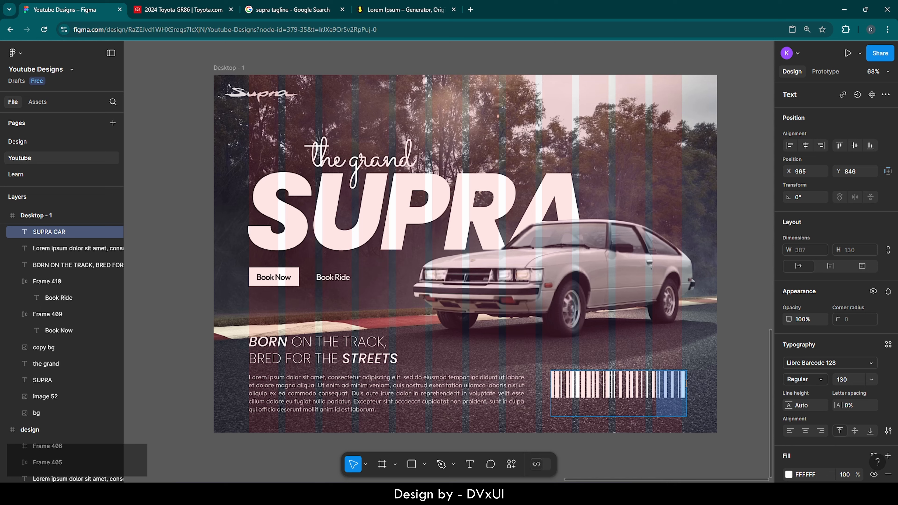
pyautogui.press('BackSpace')
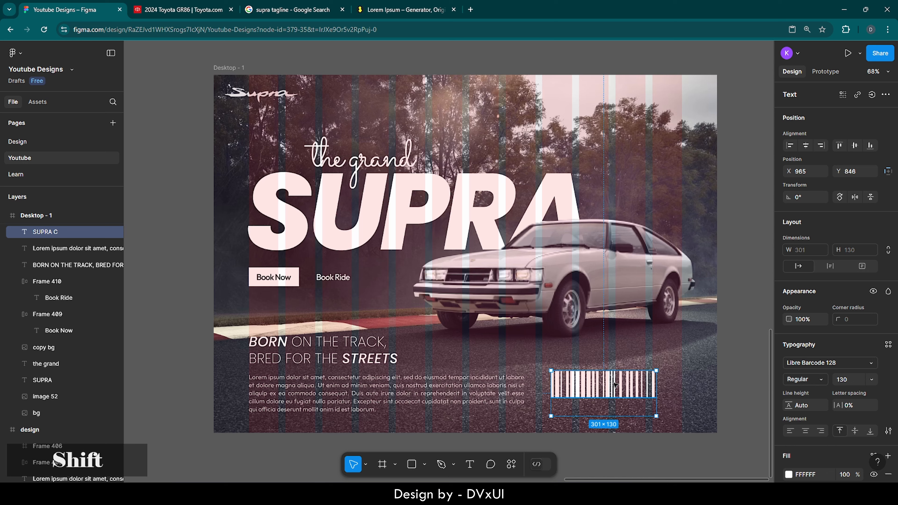
pyautogui.hotkey('shift', 'Right')
pyautogui.hotkey('shift', 'Right')
pyautogui.hotkey('shift', 'Right')
pyautogui.hotkey('shift', 'Right')
pyautogui.hotkey('shift', 'Right')
pyautogui.hotkey('shift', 'Right')
pyautogui.hotkey('shift', 'Right')
pyautogui.hotkey('shift', 'Right')
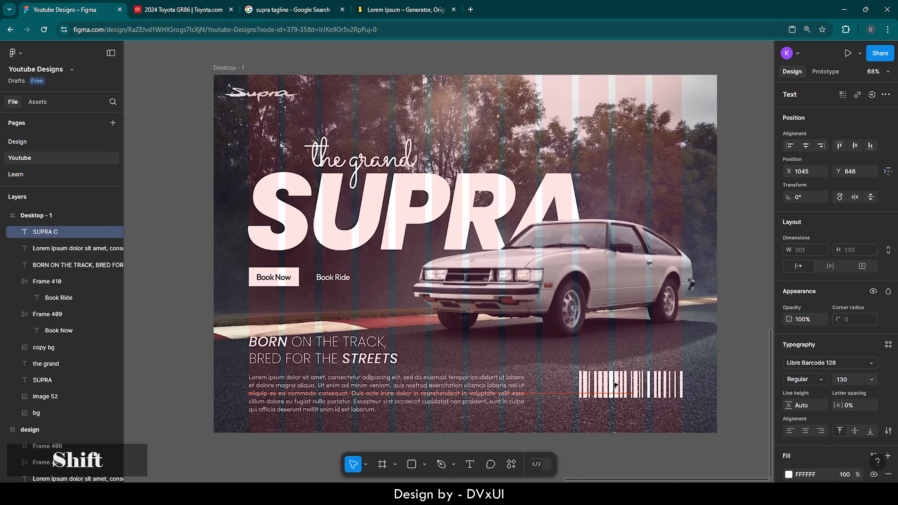
# Step: Lower the barcode to Y 860 beside the Lorem Ipsum paragraph and deselect it
pyautogui.hotkey('shift', 'Down')
pyautogui.hotkey('shift', 'Down')
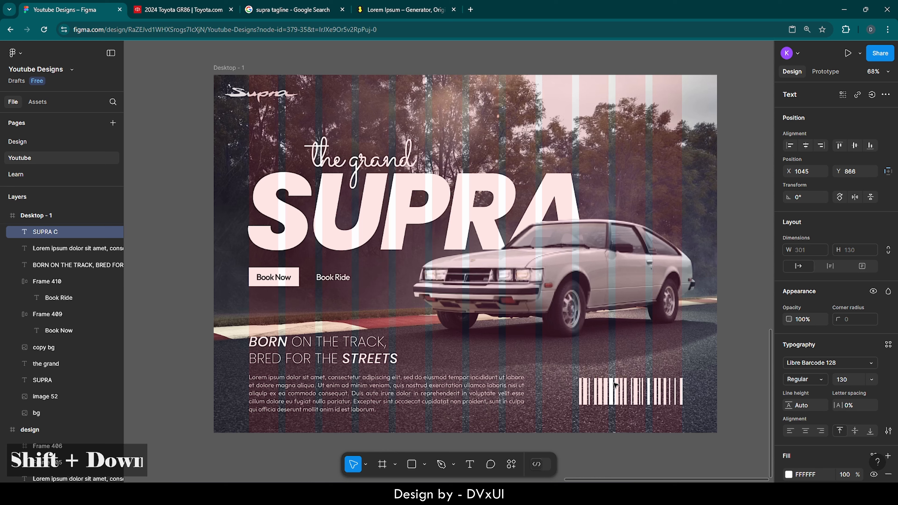
pyautogui.press('Up')
pyautogui.press('Up')
pyautogui.press('Up')
pyautogui.press('Up')
pyautogui.press('Up')
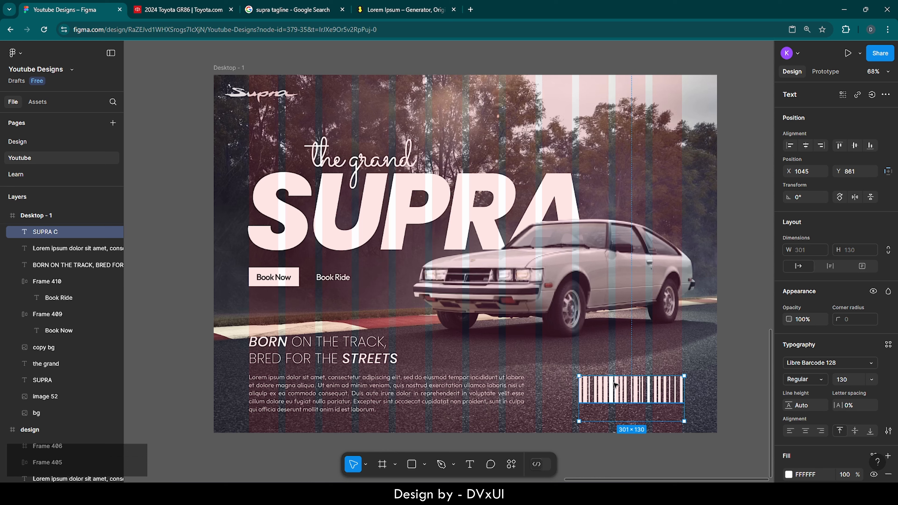
pyautogui.press('Up')
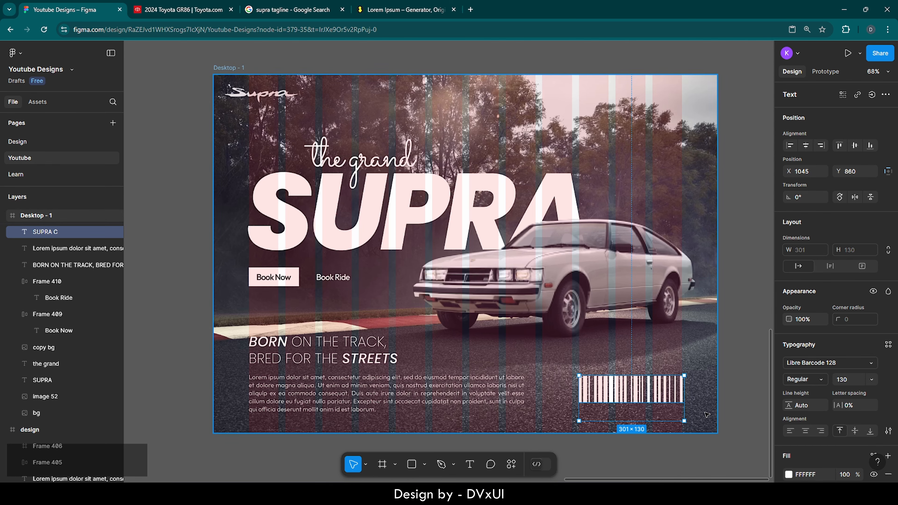
pyautogui.press('Escape')
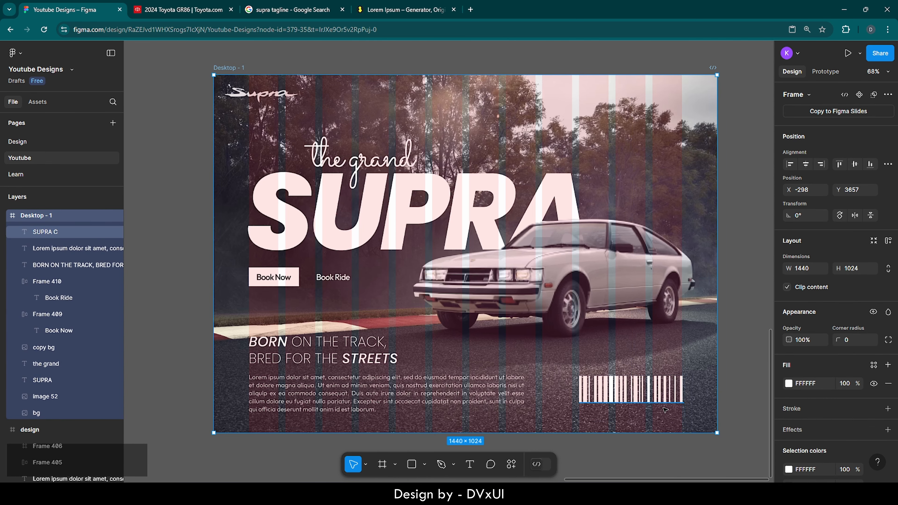
# Step: Add the text "SUI" above the barcode and set its font to Outfit
pyautogui.scroll(5, 650, 414)
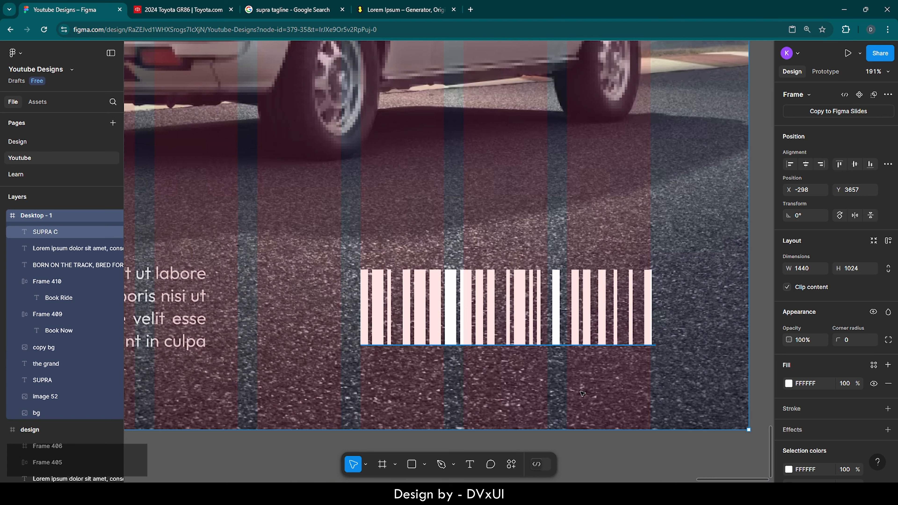
pyautogui.press('t')
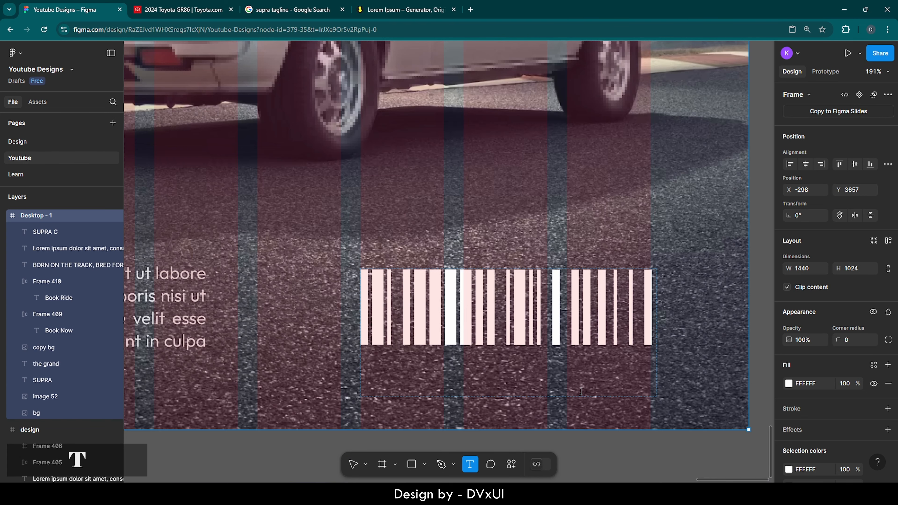
pyautogui.click(465, 170)
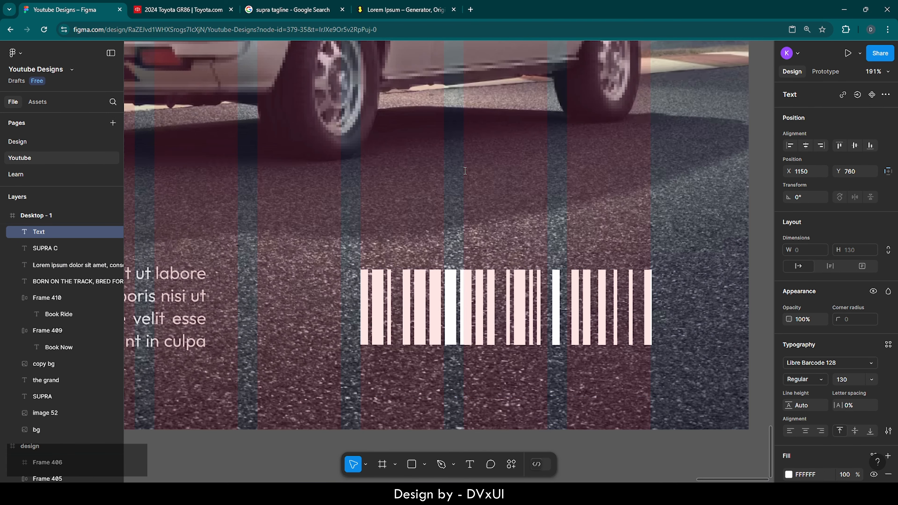
pyautogui.write('SUI')
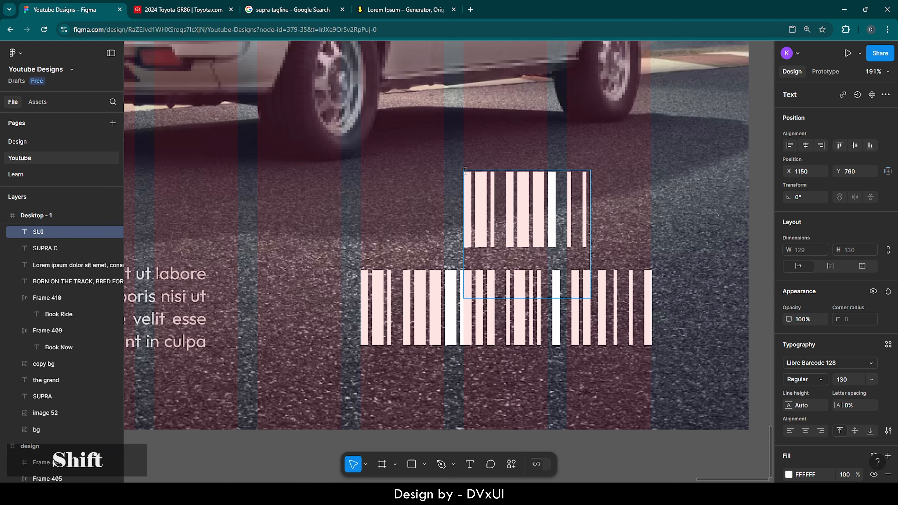
pyautogui.click(496, 192)
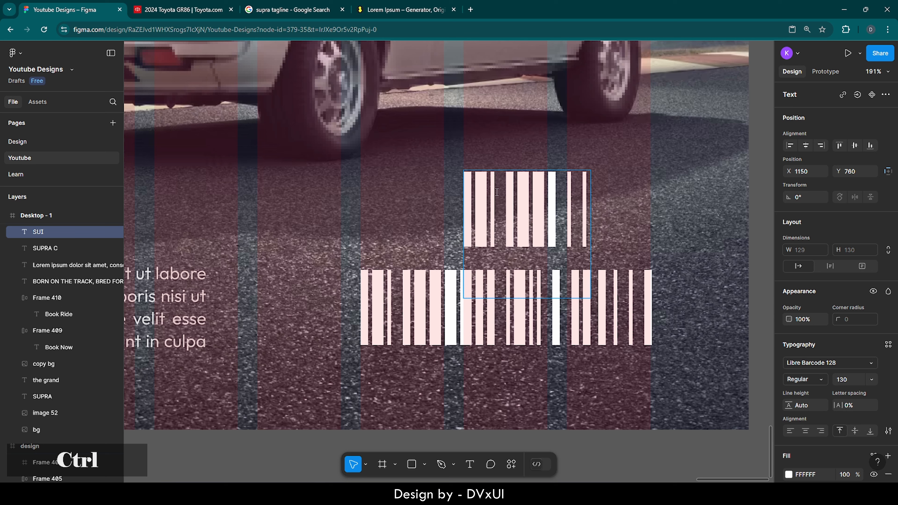
pyautogui.hotkey('ctrl', 'a')
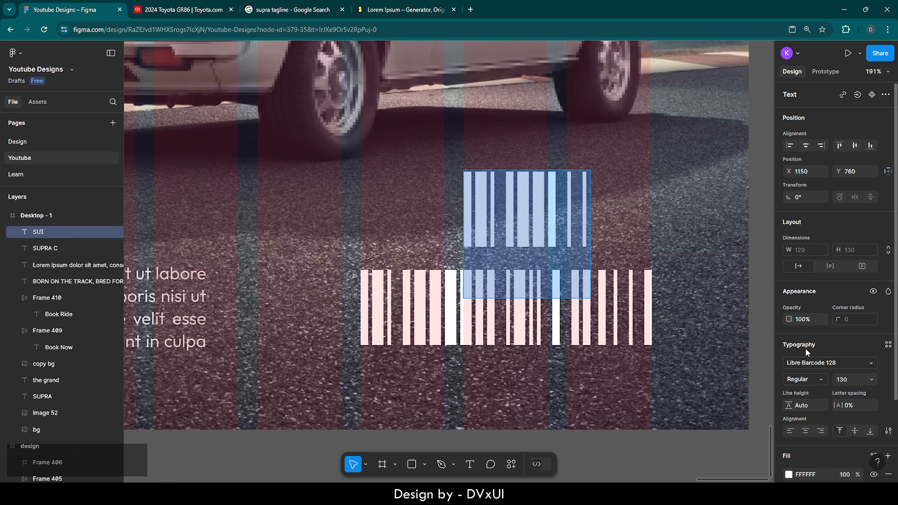
pyautogui.click(816, 358)
pyautogui.write('out')
pyautogui.press('Return')
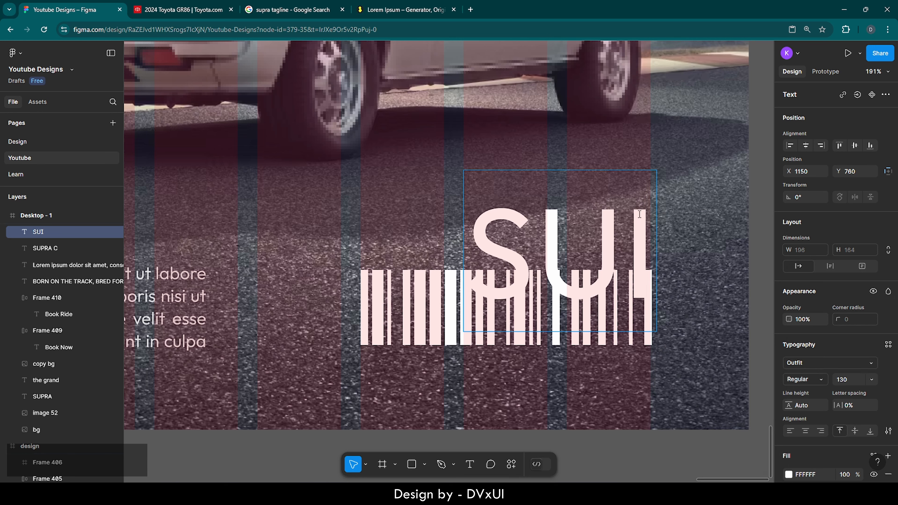
# Step: Change the SUI text above the barcode to read "SU1267 -"
pyautogui.doubleClick(650, 215)
pyautogui.press('BackSpace')
pyautogui.write('1')
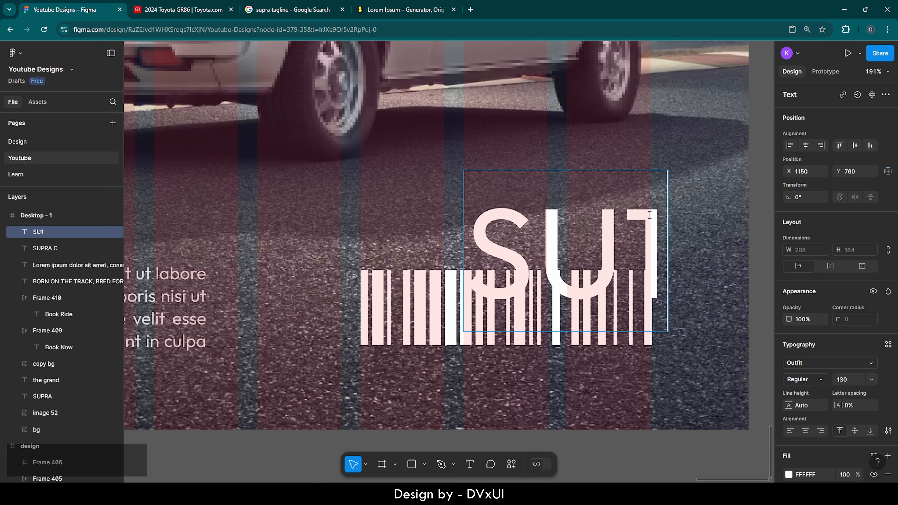
pyautogui.write('25')
pyautogui.press('BackSpace')
pyautogui.write('67')
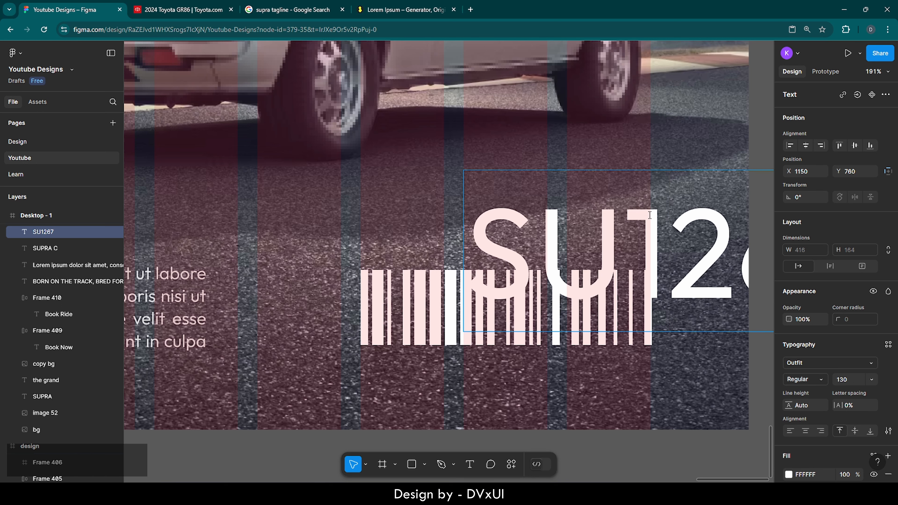
pyautogui.write(' -')
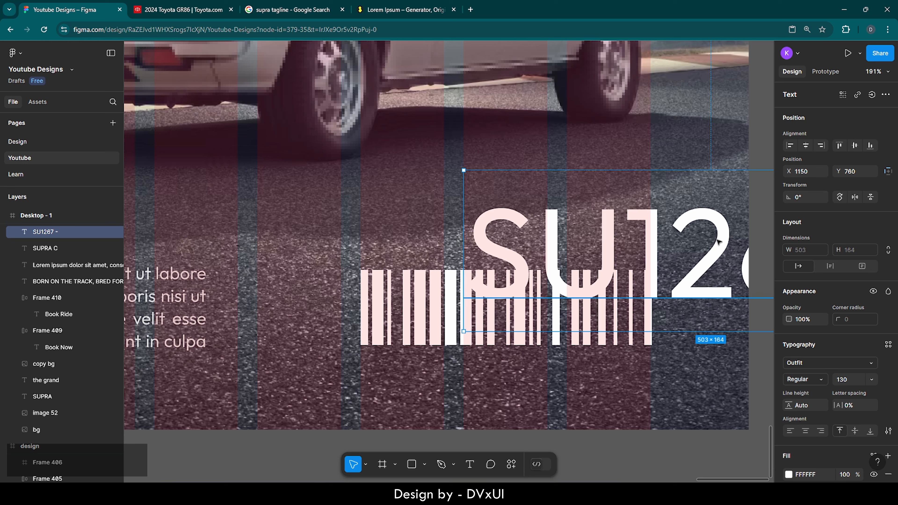
# Step: Move the SU1267 text to X 835, Y 726 and set its font size to 24
pyautogui.moveTo(707, 242); pyautogui.dragTo(395, 208)
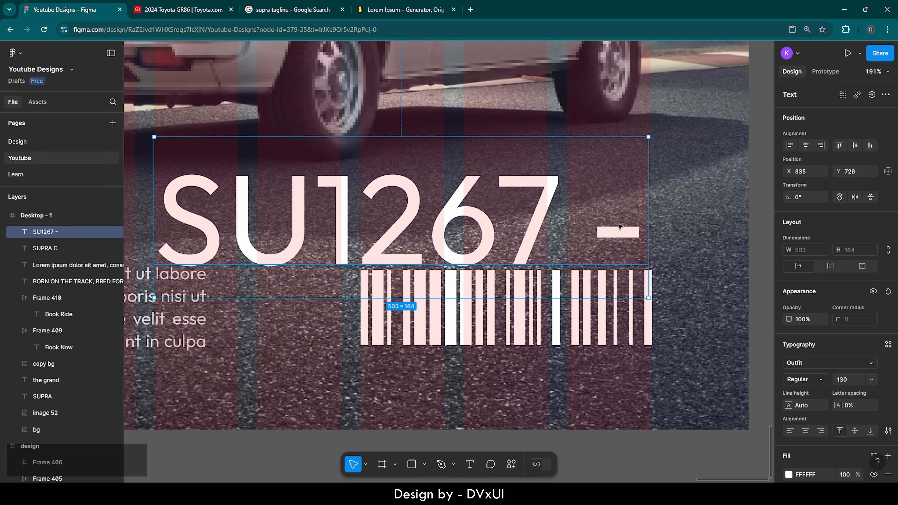
pyautogui.press('Return')
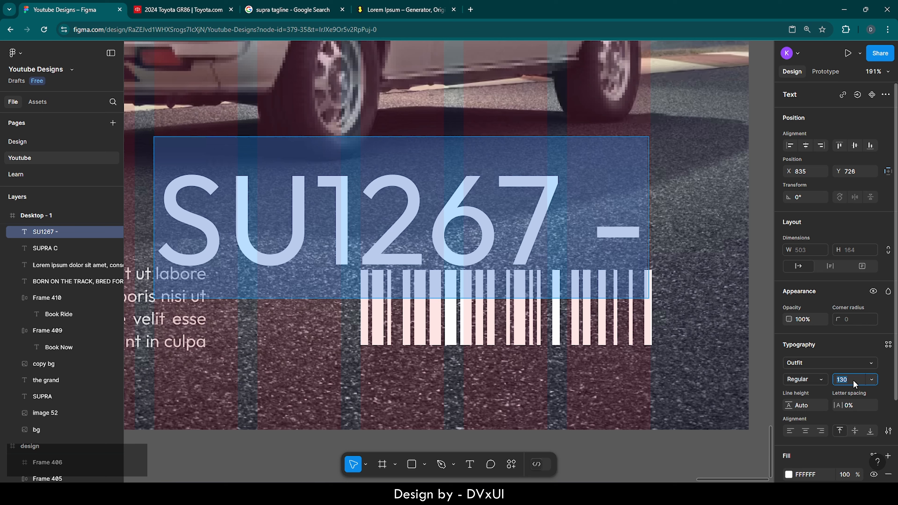
pyautogui.write('24')
pyautogui.press('Return')
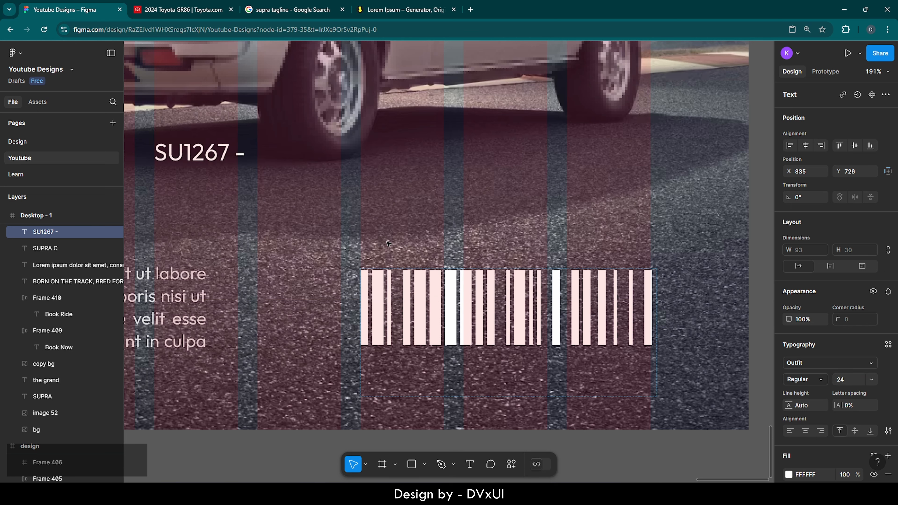
# Step: Move the SU1267 text to X 1045, Y 774 above the barcode and extend it to read "SU1267 - A243"
pyautogui.moveTo(232, 155); pyautogui.dragTo(438, 202)
pyautogui.doubleClick(443, 202)
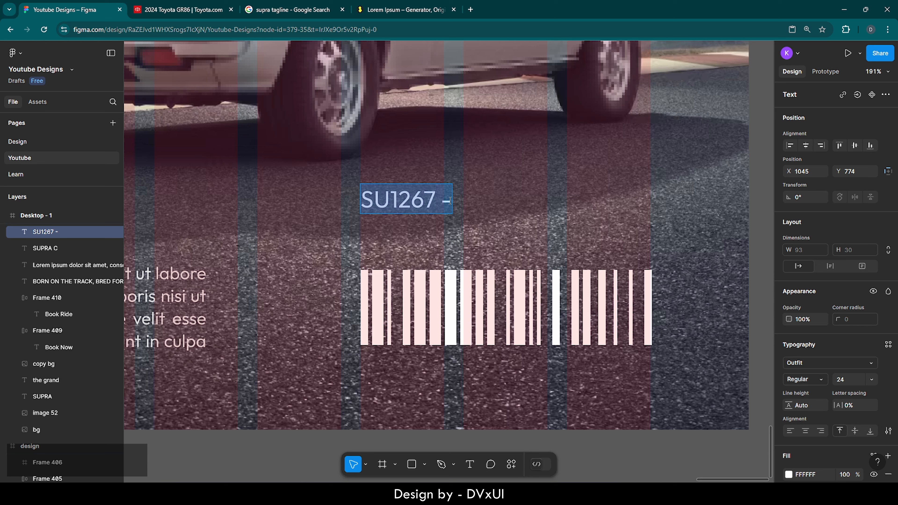
pyautogui.click(450, 201)
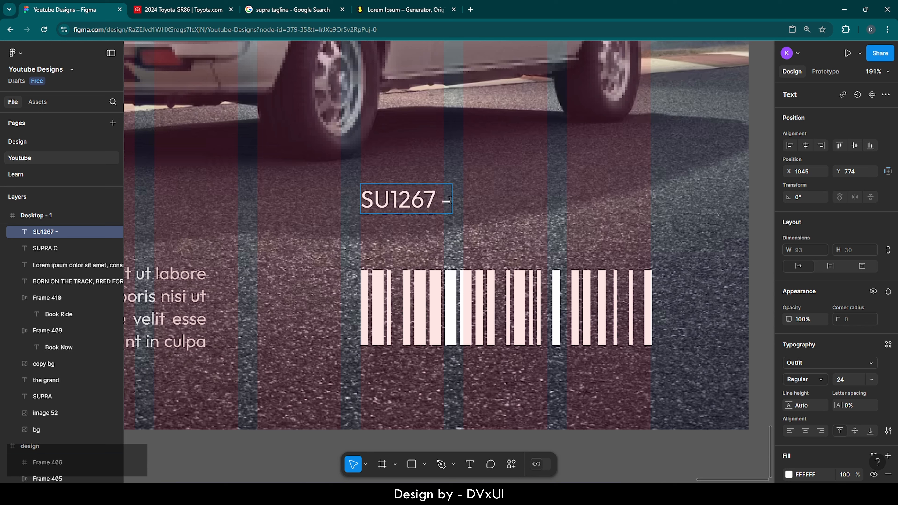
pyautogui.write('A243')
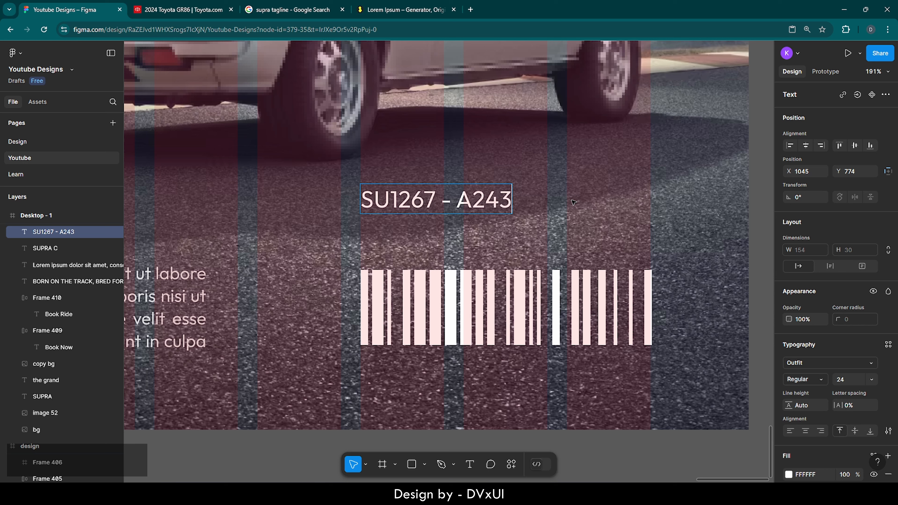
pyautogui.press('Escape')
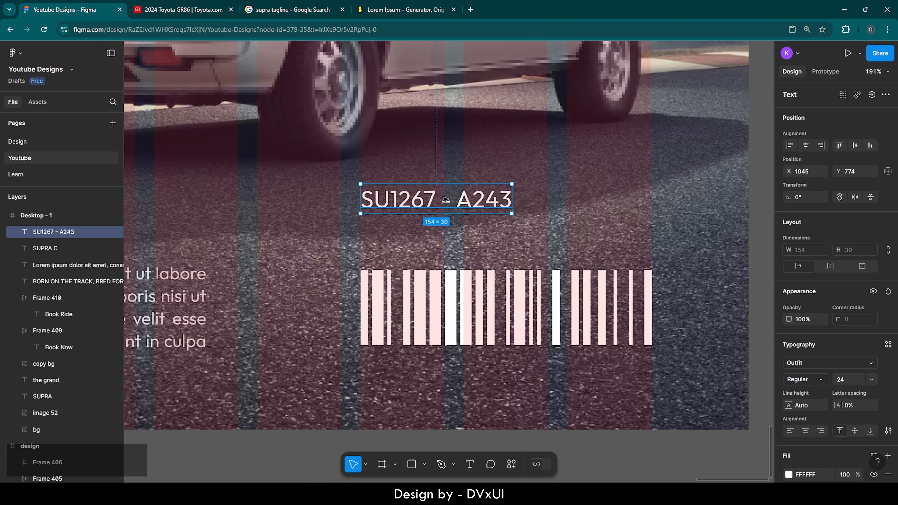
# Step: Centre the SU1267 - A243 text beneath the barcode at X 1119, Y 944 and set its weight to Medium
pyautogui.moveTo(446, 200); pyautogui.dragTo(519, 366)
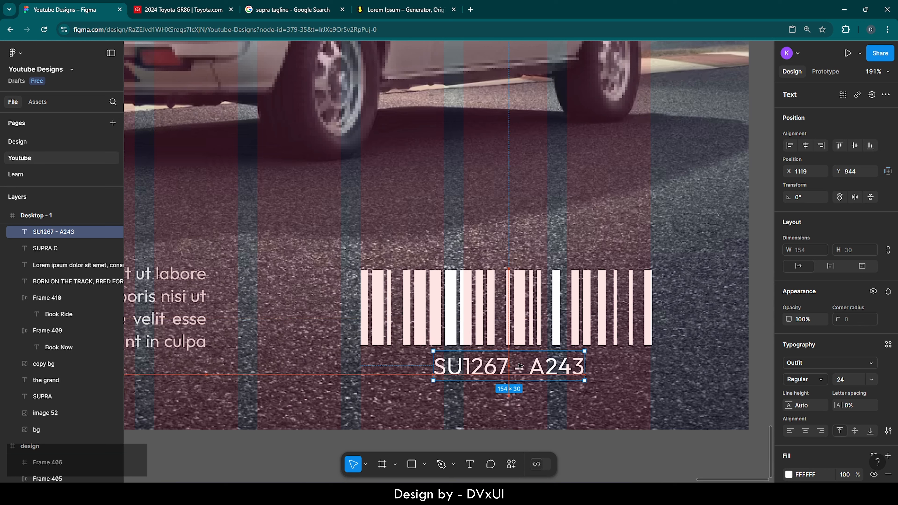
pyautogui.click(795, 381)
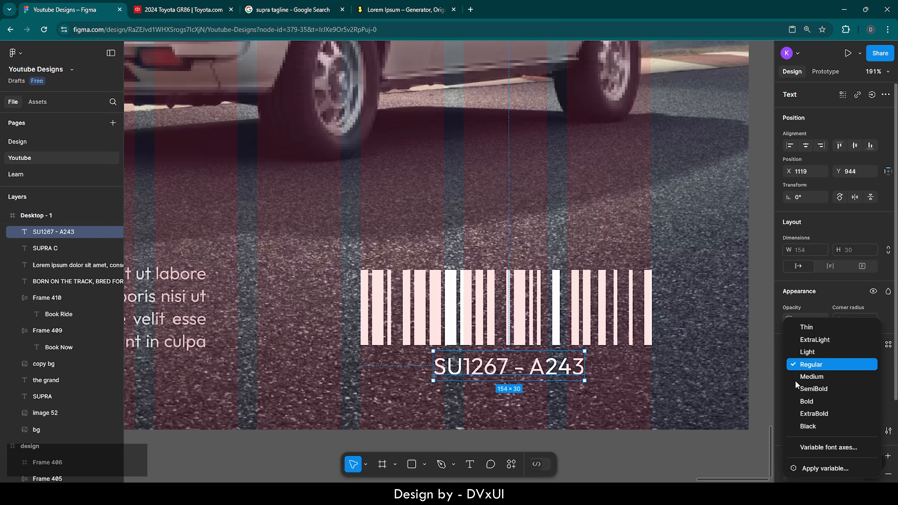
pyautogui.click(809, 377)
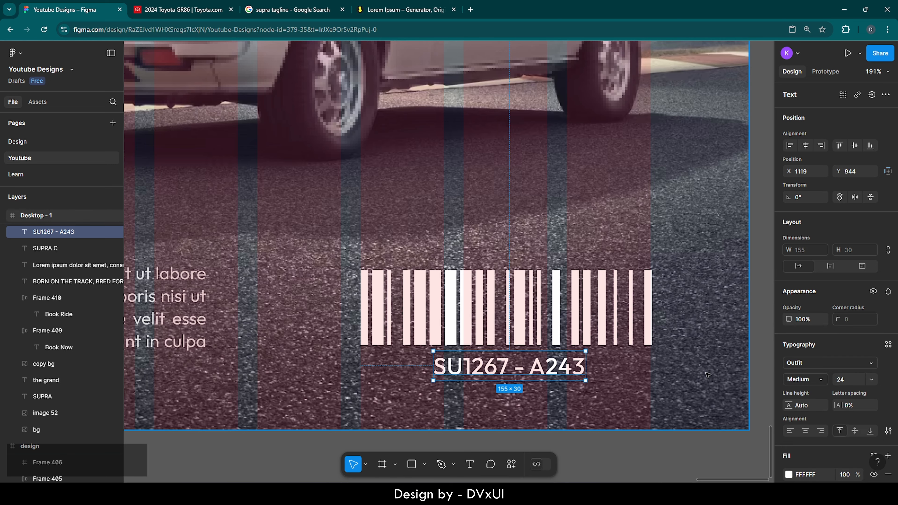
pyautogui.press('Escape')
pyautogui.hotkey('shift', '2')
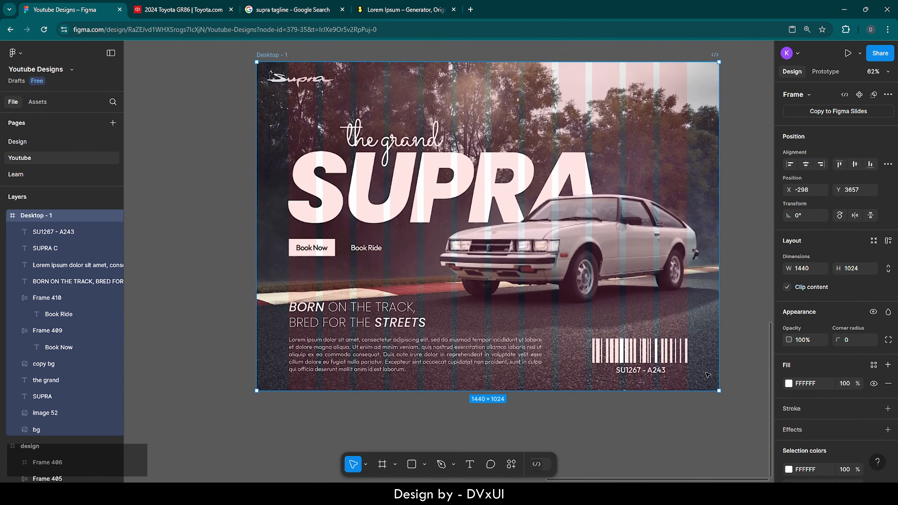
pyautogui.hscroll(2, 708, 375)
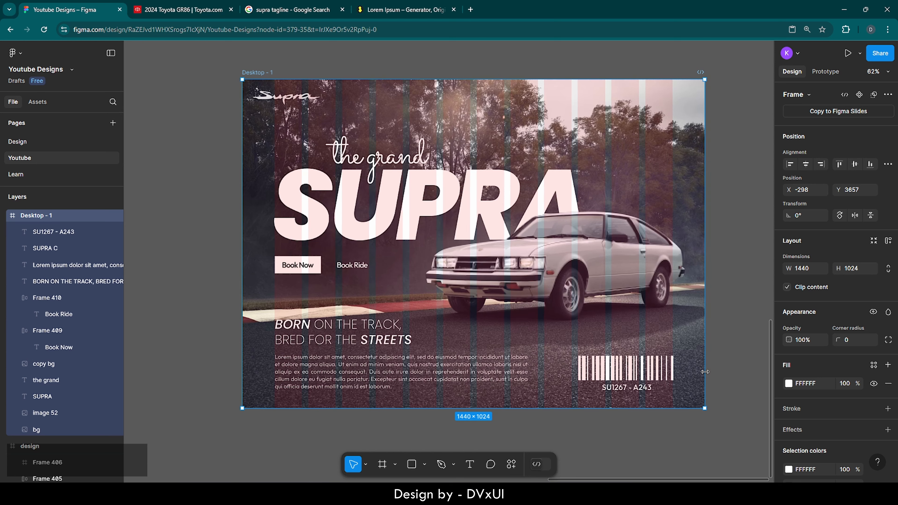
pyautogui.click(728, 376)
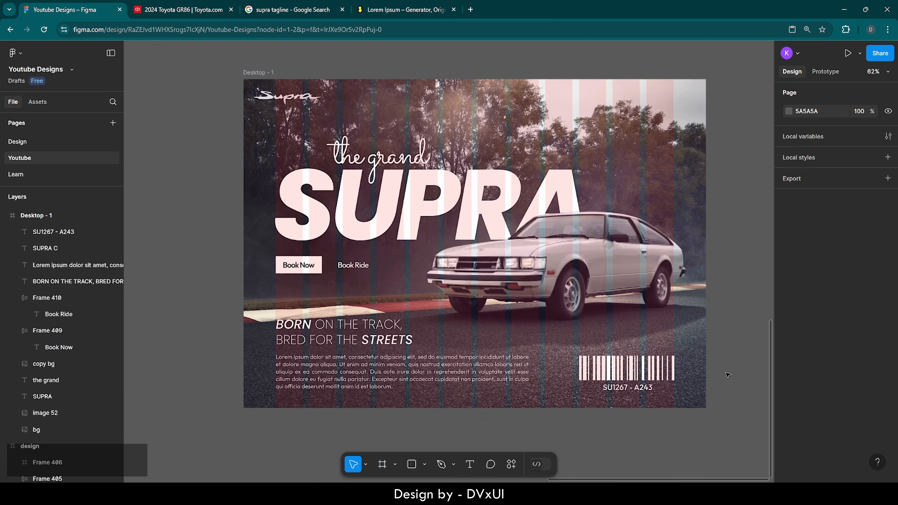
# Step: Draw a frame about 102 × 95 near the top edge of the Desktop - 1 frame and give it a white FFFFFF fill
pyautogui.hscroll(3, 724, 329)
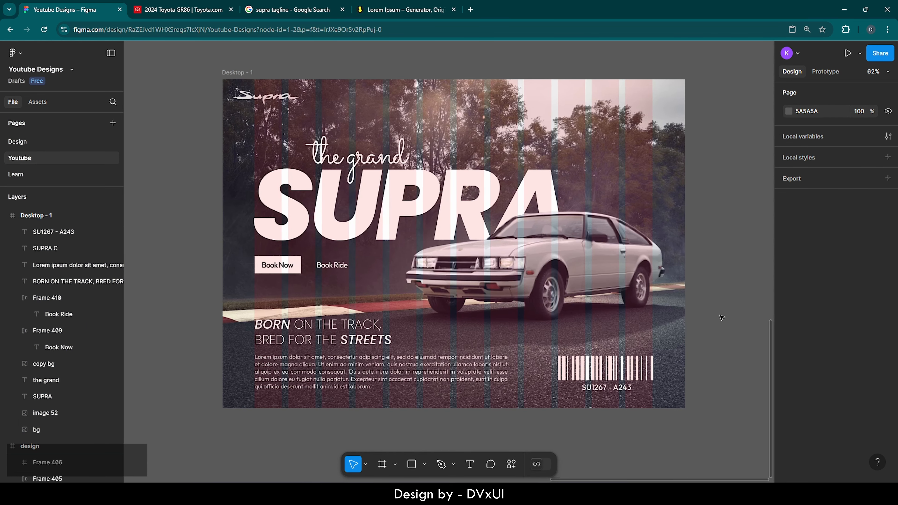
pyautogui.hscroll(-1, 722, 318)
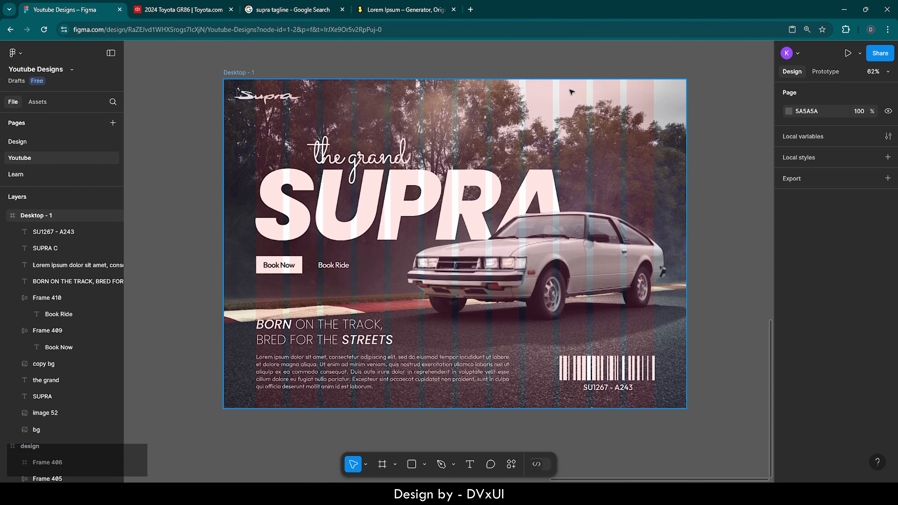
pyautogui.scroll(5, 553, 68)
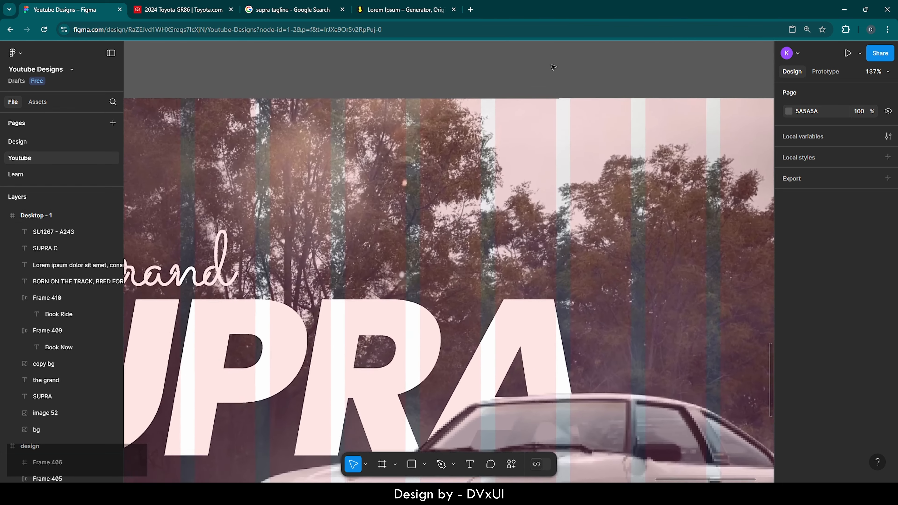
pyautogui.scroll(1, 554, 67)
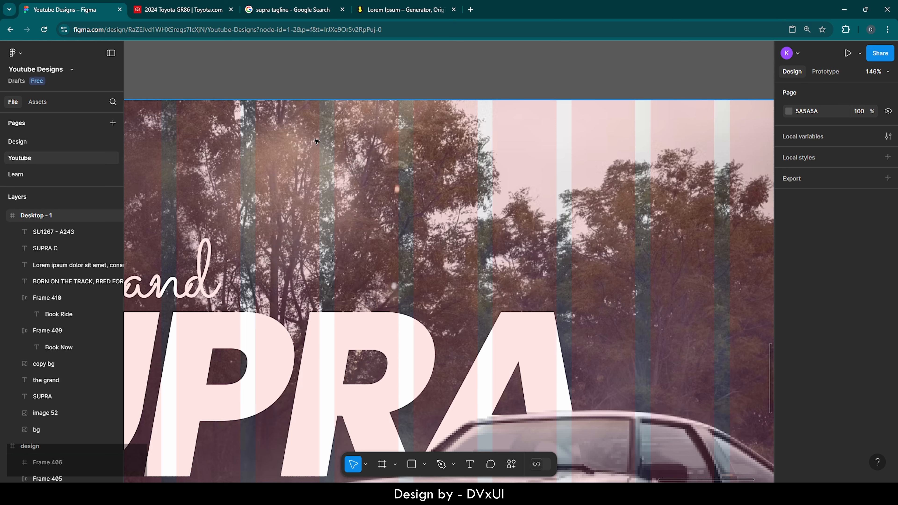
pyautogui.press('f')
pyautogui.moveTo(308, 118); pyautogui.dragTo(385, 190)
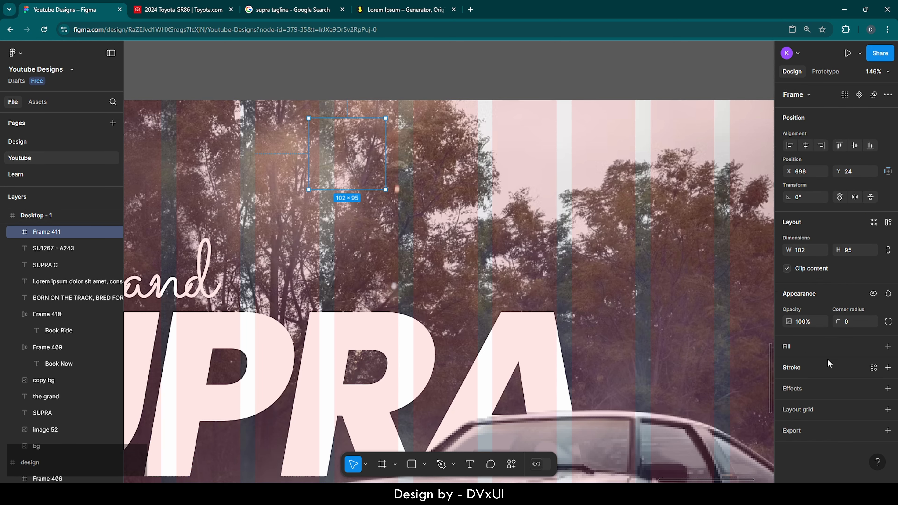
pyautogui.click(806, 349)
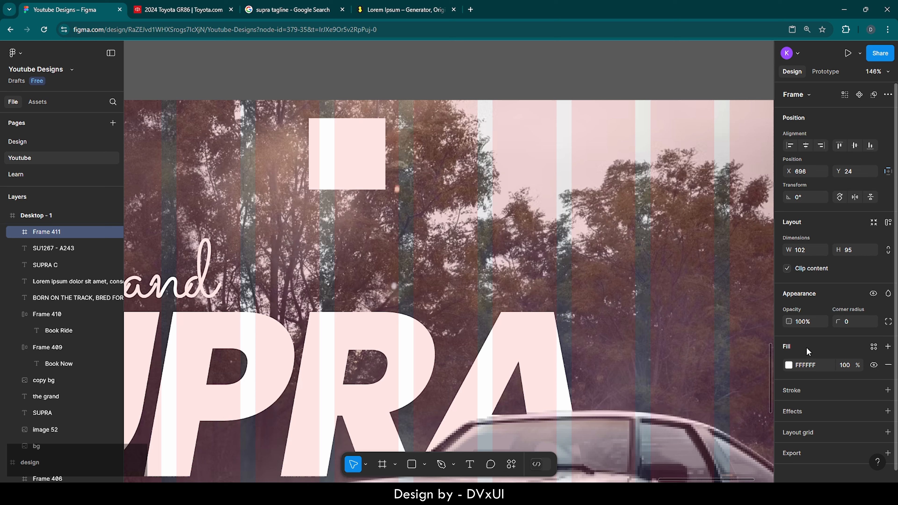
# Step: Resize the white frame to 440 wide by 50 high and move it to X 690, Y 26
pyautogui.click(801, 250)
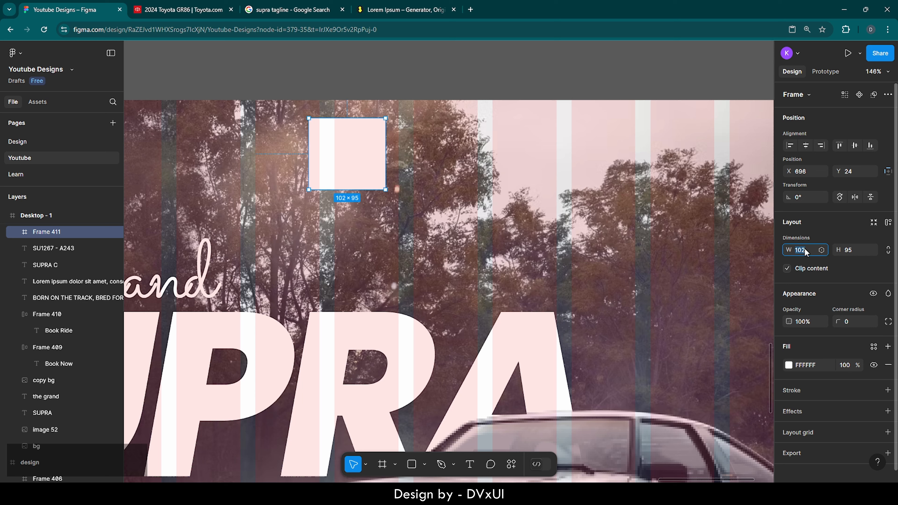
pyautogui.press('BackSpace')
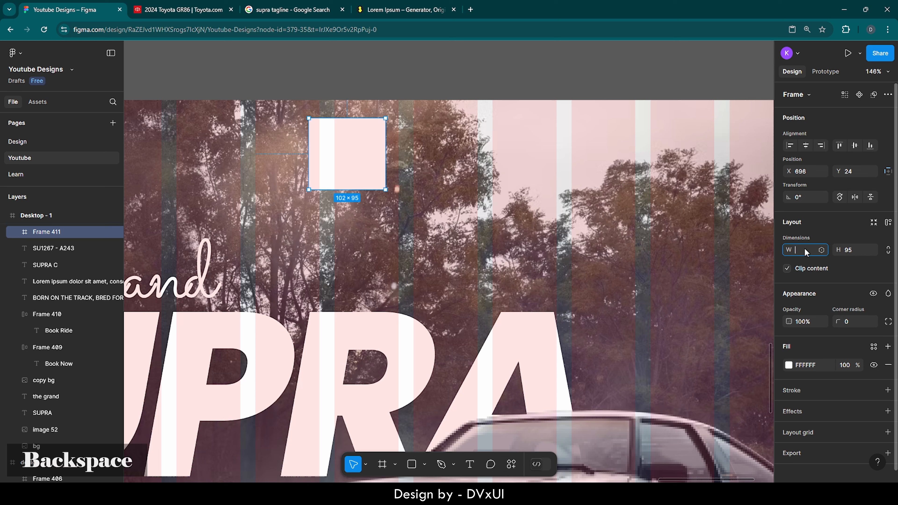
pyautogui.write('440')
pyautogui.press('Return')
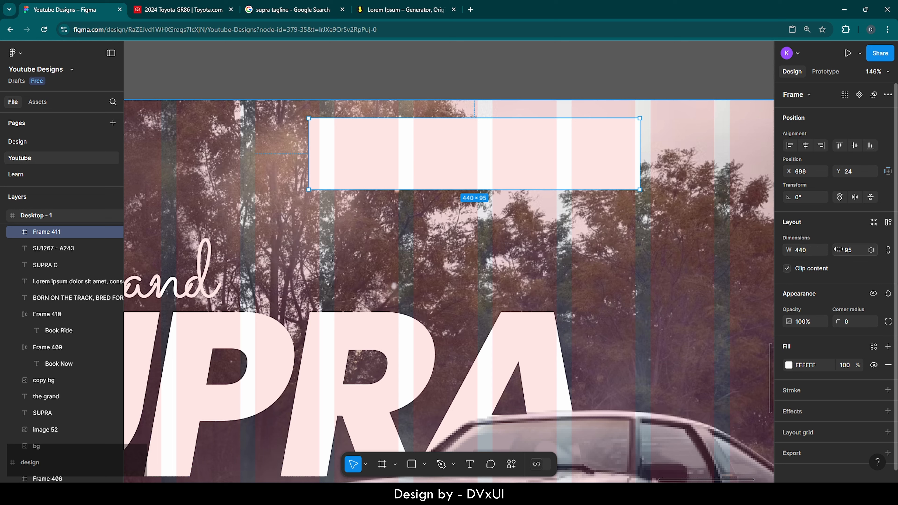
pyautogui.click(855, 251)
pyautogui.press('BackSpace')
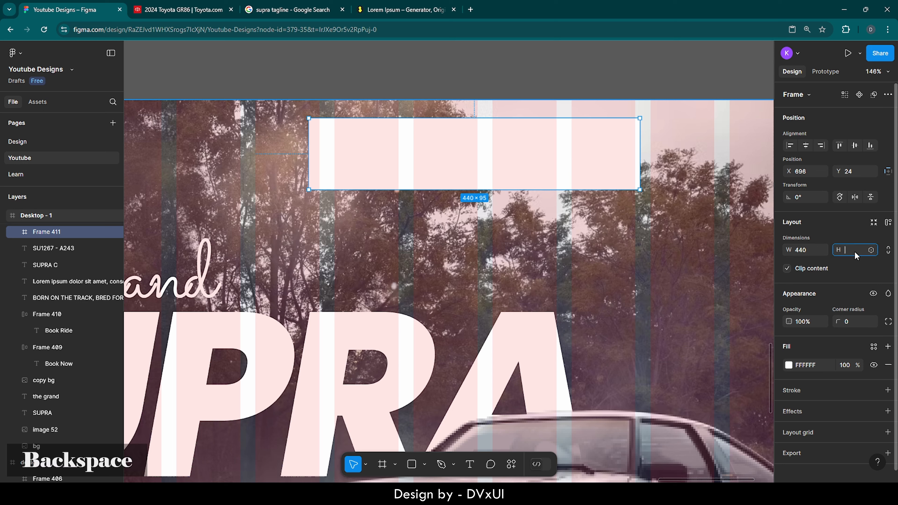
pyautogui.write('50')
pyautogui.press('Return')
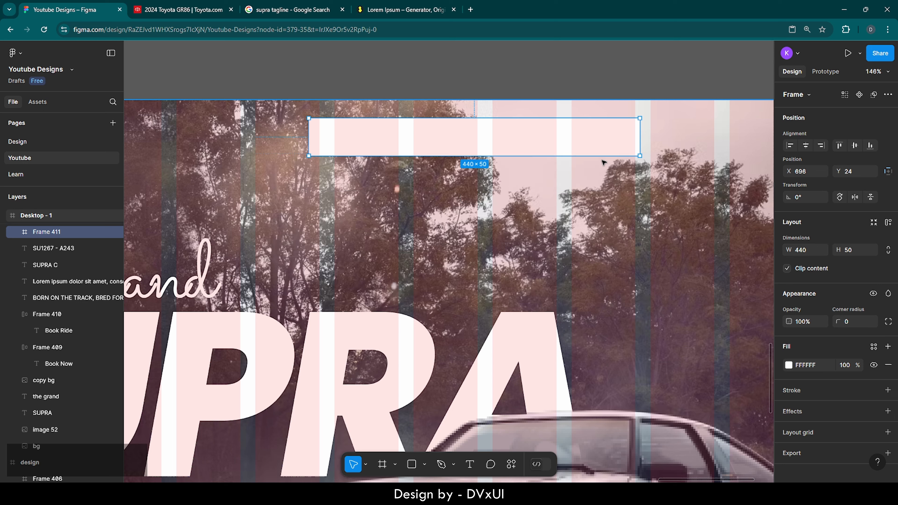
pyautogui.moveTo(521, 147); pyautogui.dragTo(494, 153)
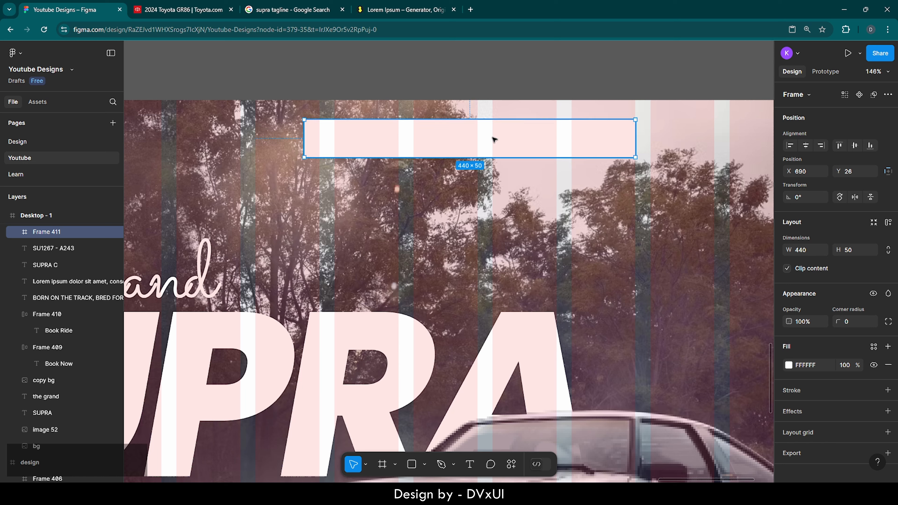
# Step: Add the text "Home" inside the white 440 × 50 frame
pyautogui.press('t')
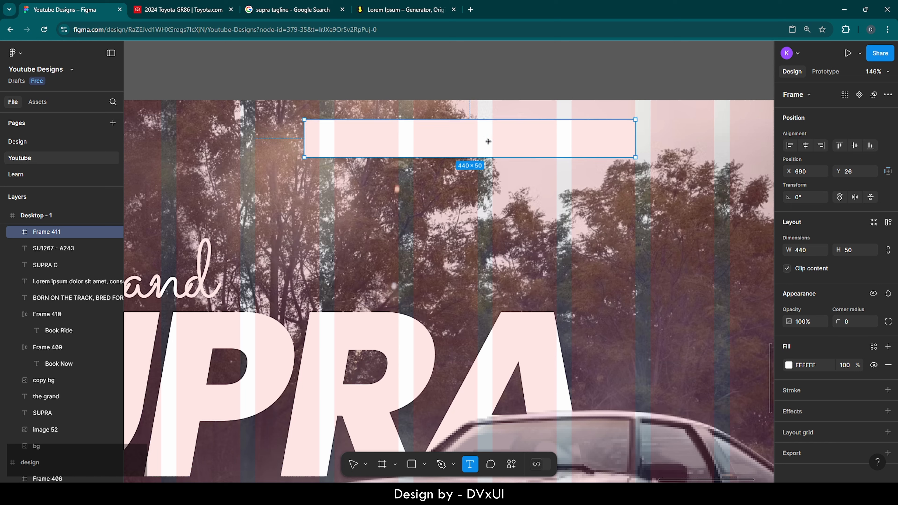
pyautogui.click(445, 138)
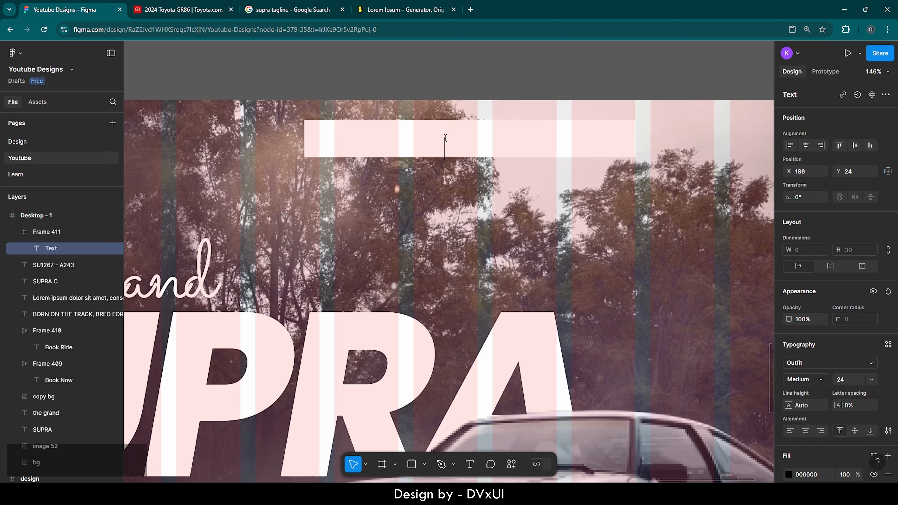
pyautogui.write('Home')
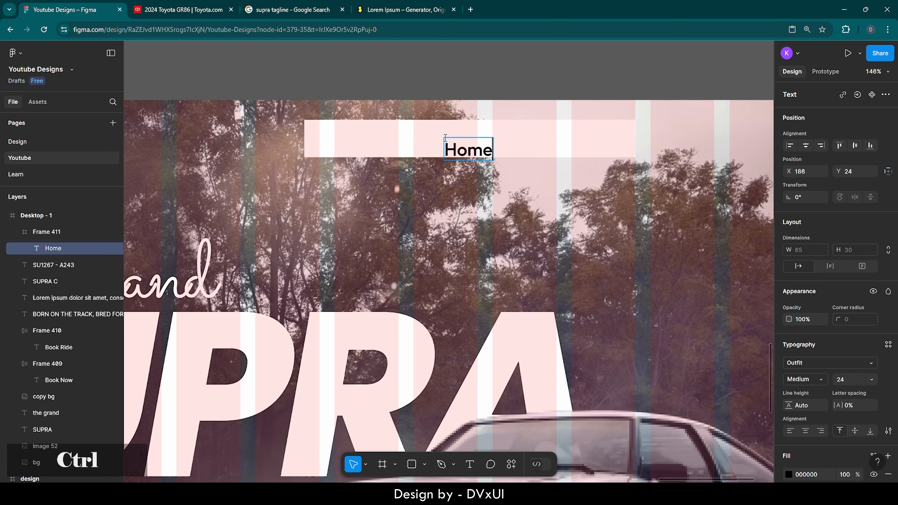
# Step: Set the Home text to Poppins Bold Italic, size 18, and centre it in the white frame at X 192, Y 11
pyautogui.hotkey('ctrl', 'a')
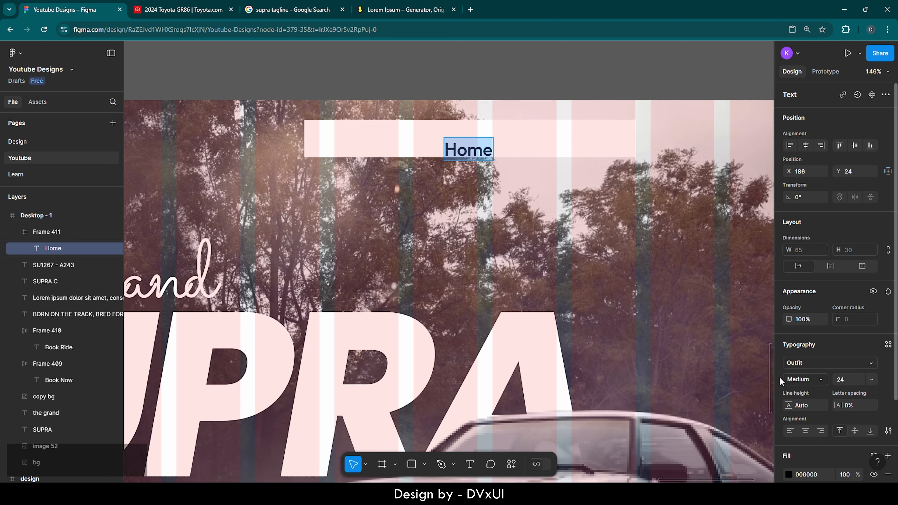
pyautogui.click(802, 363)
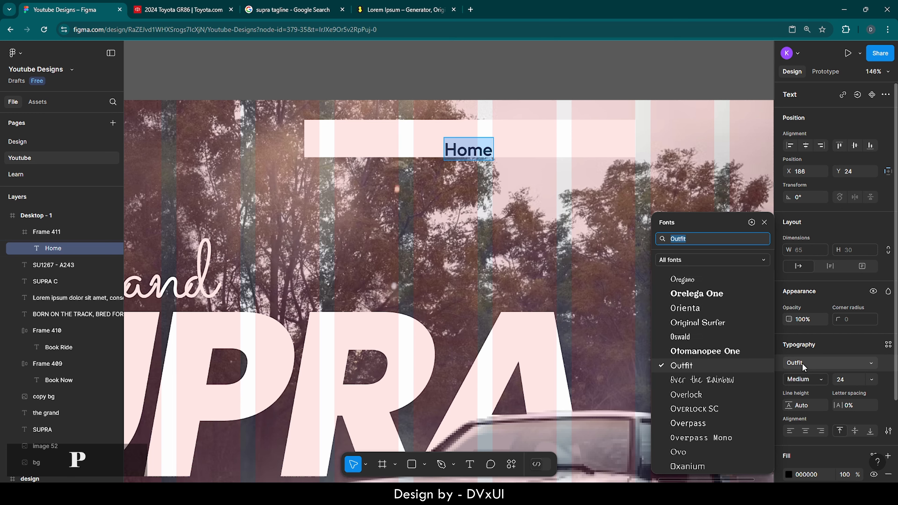
pyautogui.write('poppins')
pyautogui.press('Return')
pyautogui.click(840, 379)
pyautogui.press('BackSpace')
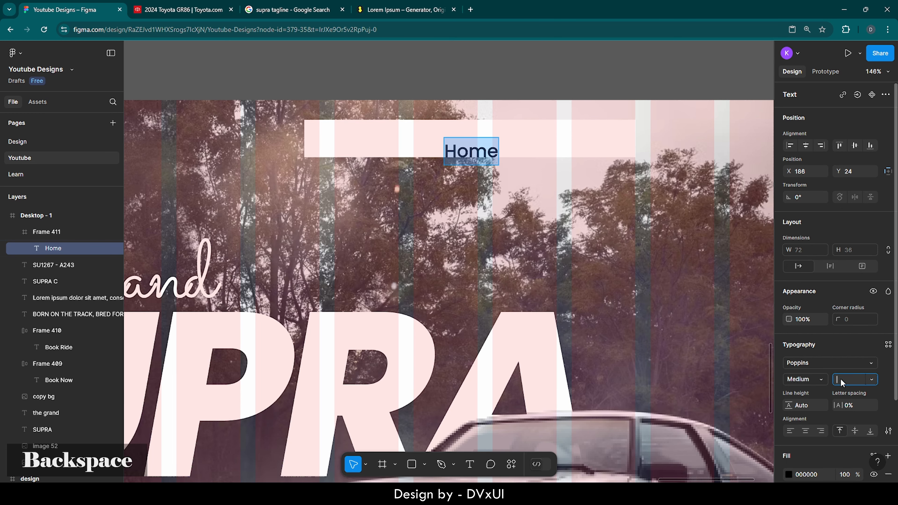
pyautogui.write('18')
pyautogui.press('Return')
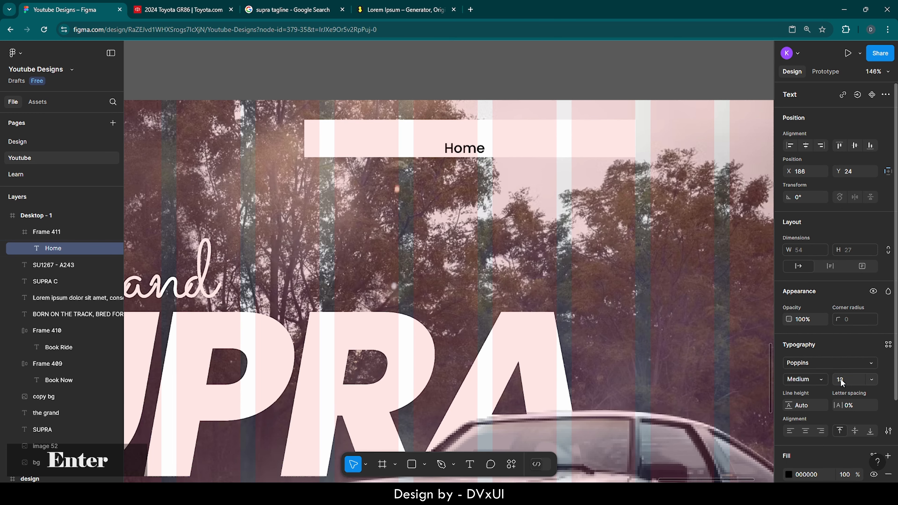
pyautogui.click(814, 379)
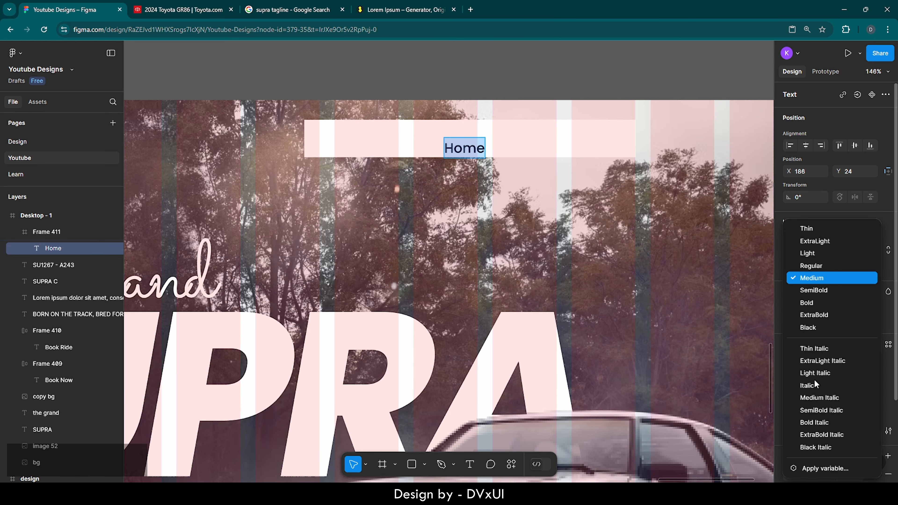
pyautogui.click(817, 421)
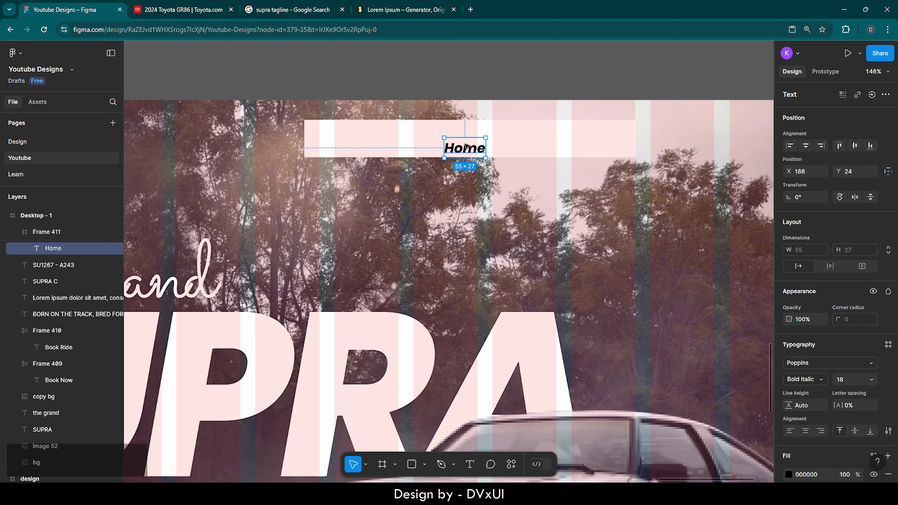
pyautogui.moveTo(466, 147); pyautogui.dragTo(475, 139)
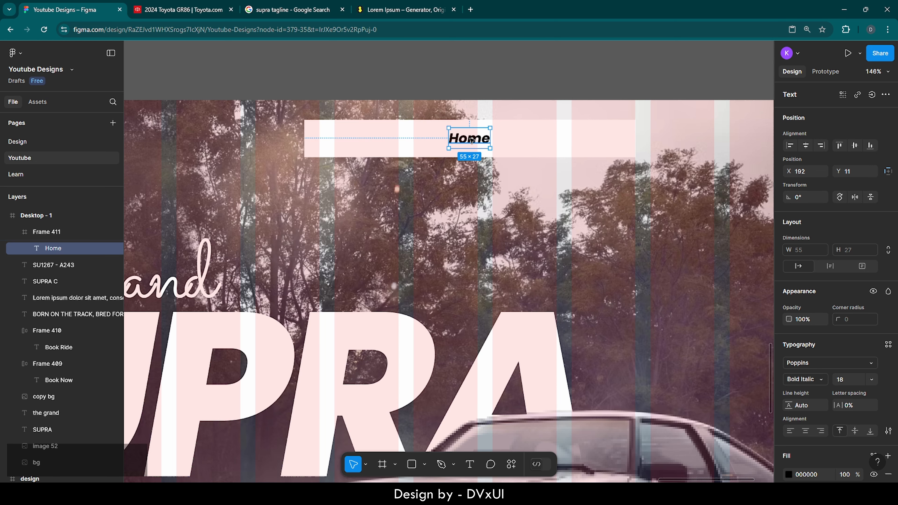
# Step: Duplicate the Home text to X 293, Y 11 in the white frame and change the copy to "Gallery"
pyautogui.hotkey('ctrl', 'v')
pyautogui.moveTo(471, 138); pyautogui.dragTo(547, 141)
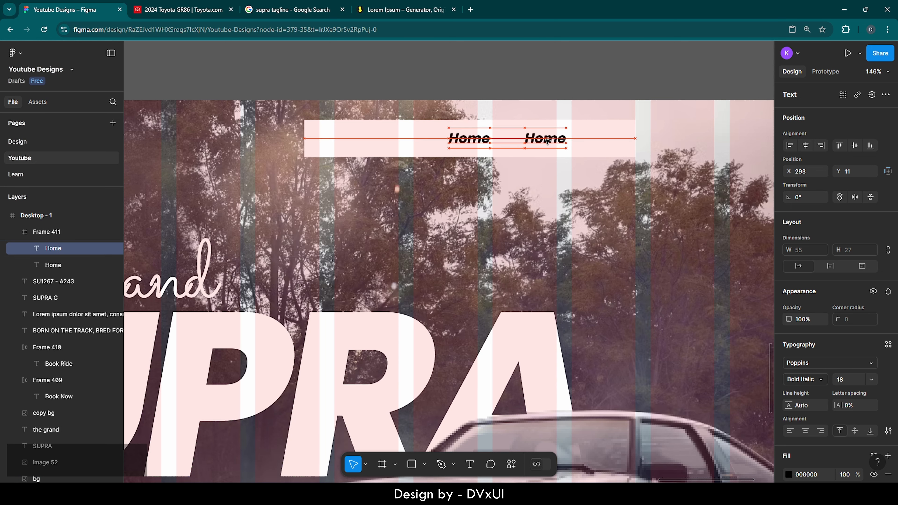
pyautogui.doubleClick(548, 141)
pyautogui.press('BackSpace')
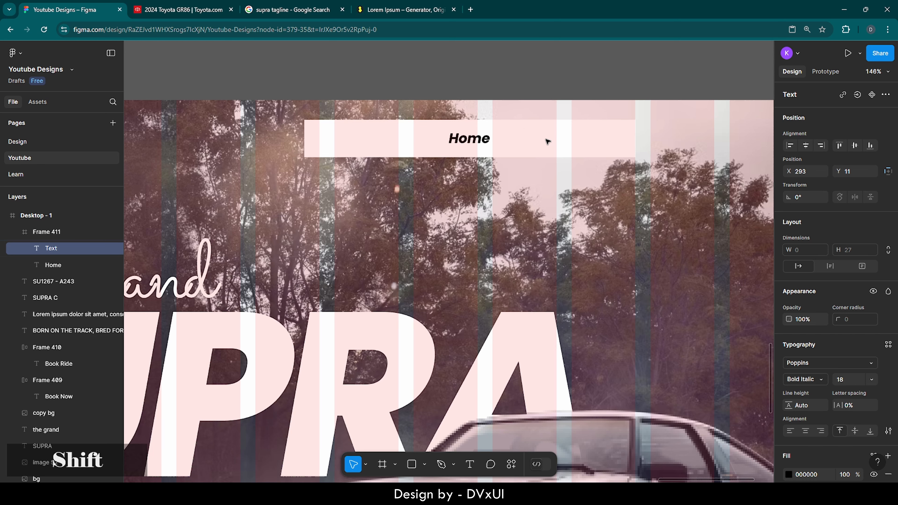
pyautogui.write('Gallery')
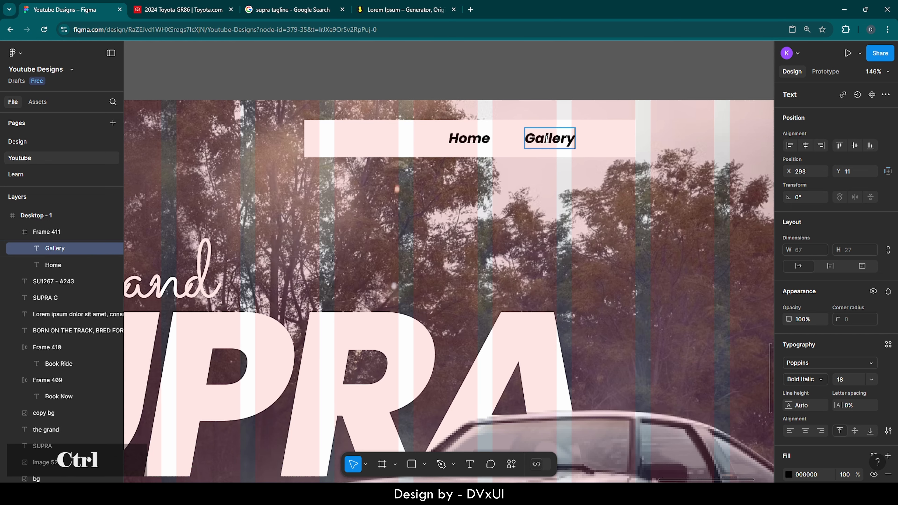
# Step: Change the Gallery text's font weight to Medium
pyautogui.hotkey('ctrl', 'a')
pyautogui.click(807, 380)
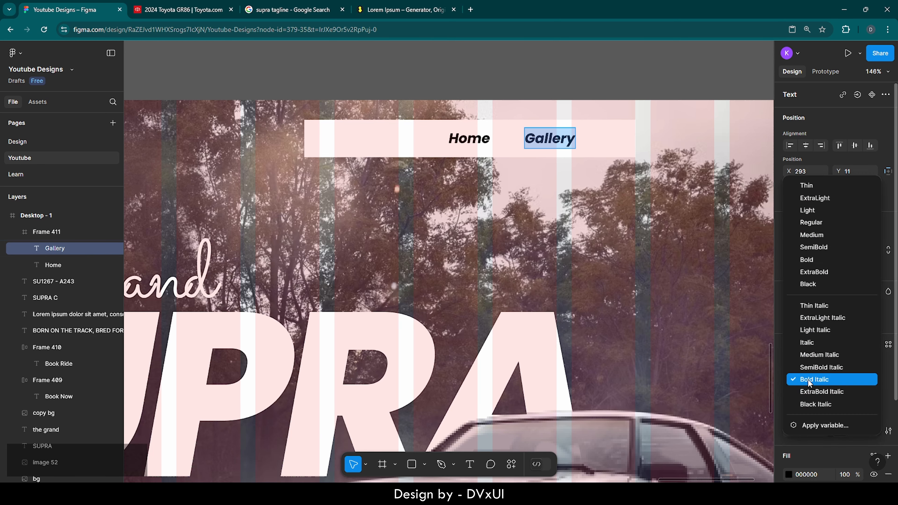
pyautogui.click(811, 236)
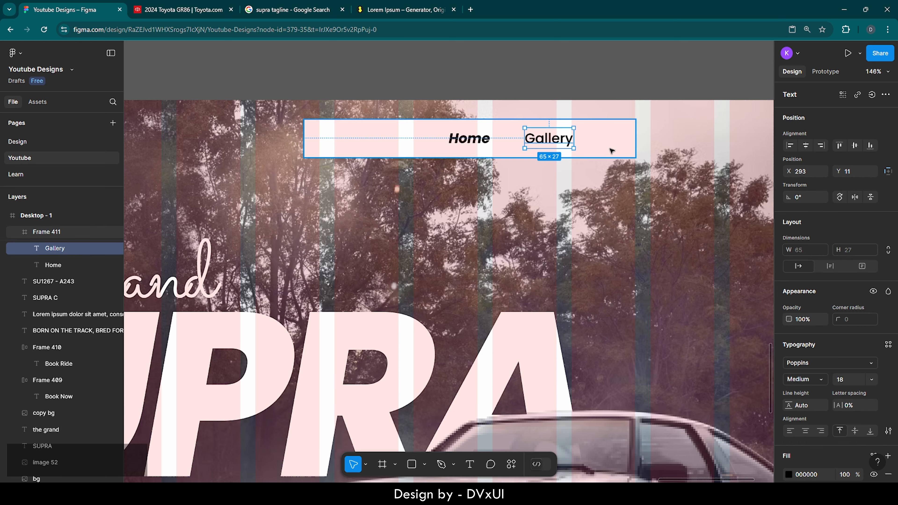
# Step: Duplicate the Gallery text to X 43, Y 11 in the white frame and change the copy to "About"
pyautogui.hotkey('ctrl', 'v')
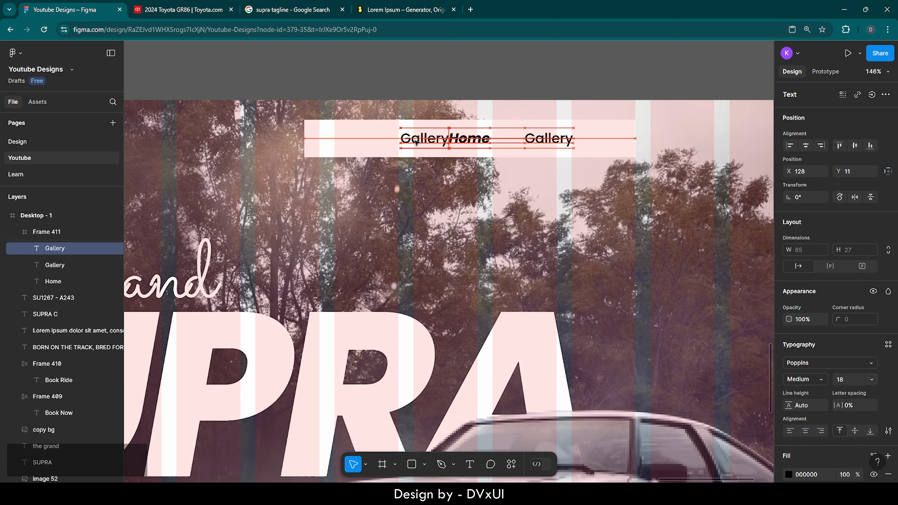
pyautogui.moveTo(417, 141); pyautogui.dragTo(374, 142)
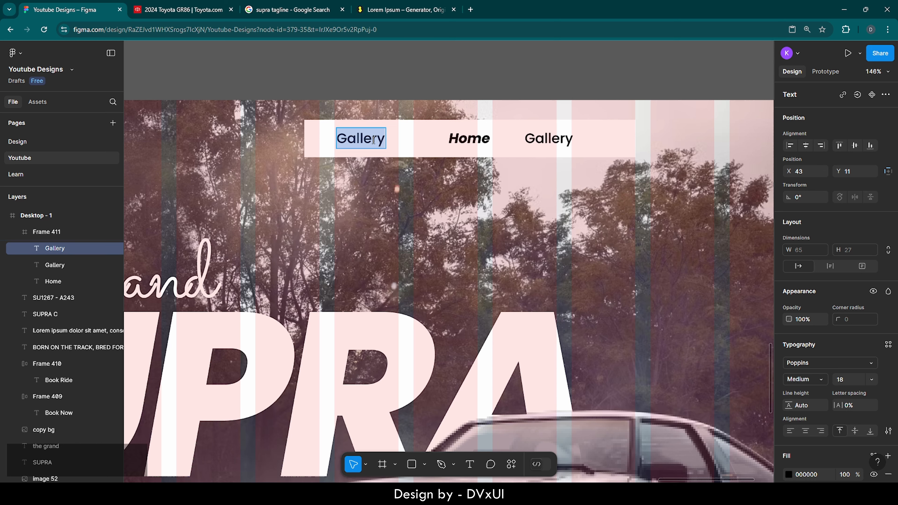
pyautogui.press('BackSpace')
pyautogui.write('About')
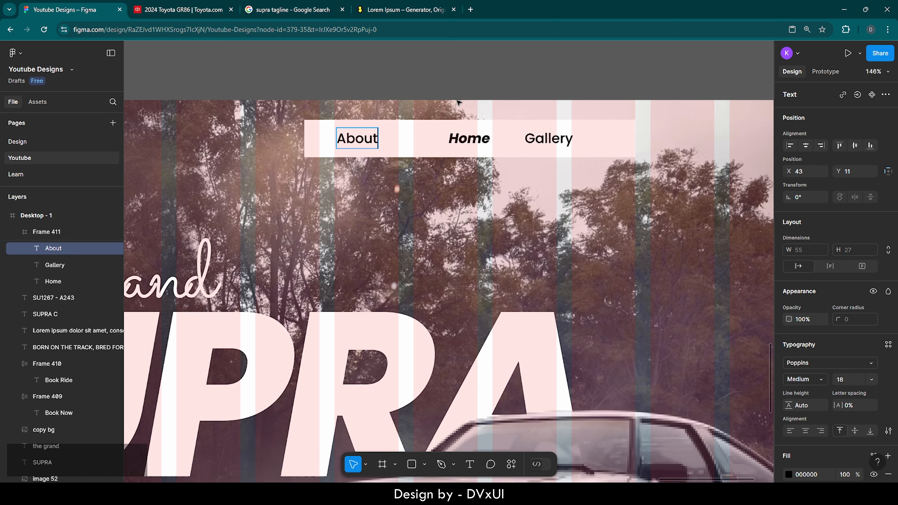
pyautogui.press('Escape')
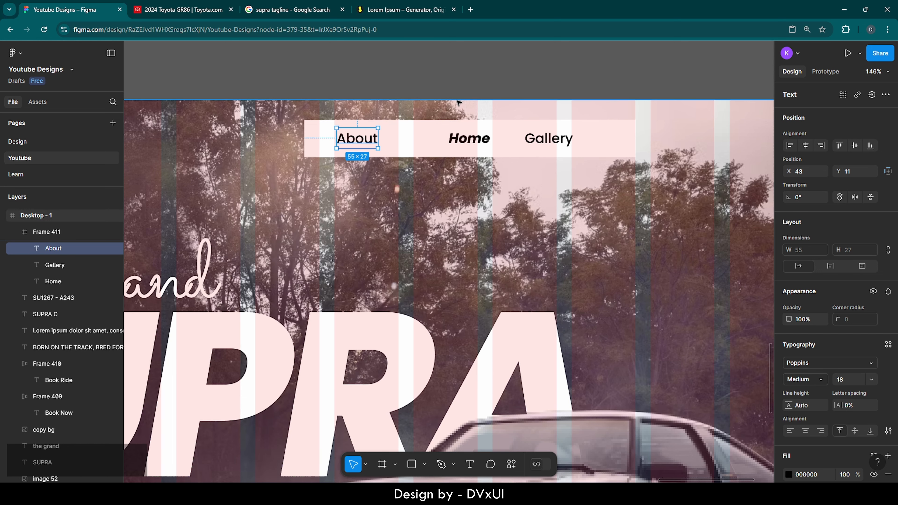
# Step: Set the fill opacity of the About and Gallery texts to 50%
pyautogui.keyDown('shift'); pyautogui.click(547, 141); pyautogui.keyUp('shift')
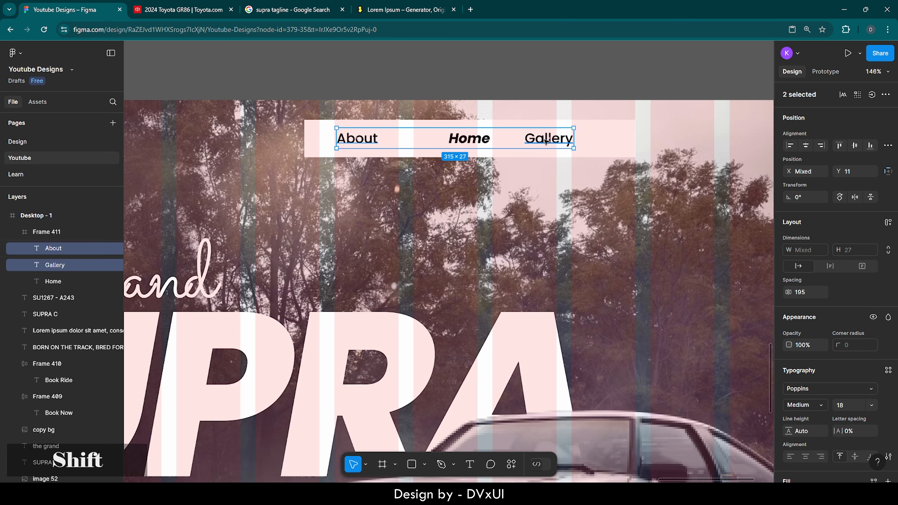
pyautogui.scroll(-3, 835, 412)
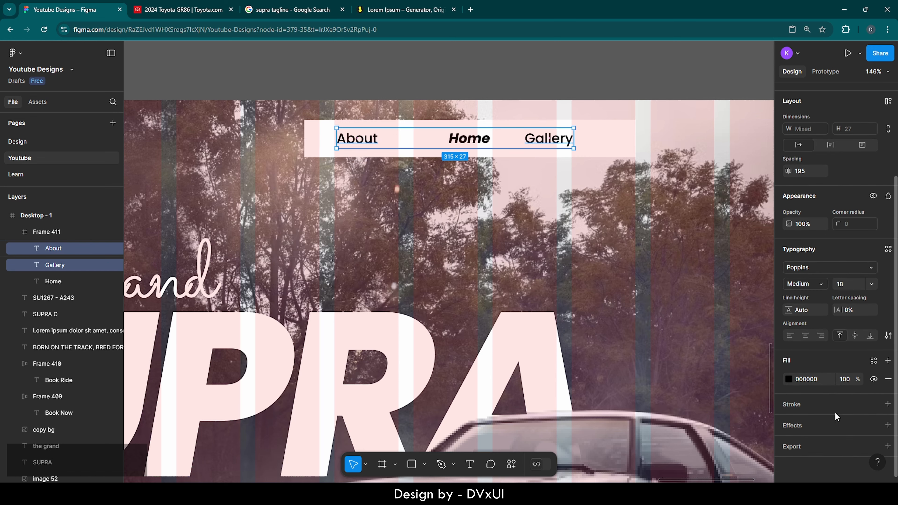
pyautogui.click(849, 379)
pyautogui.press('BackSpace')
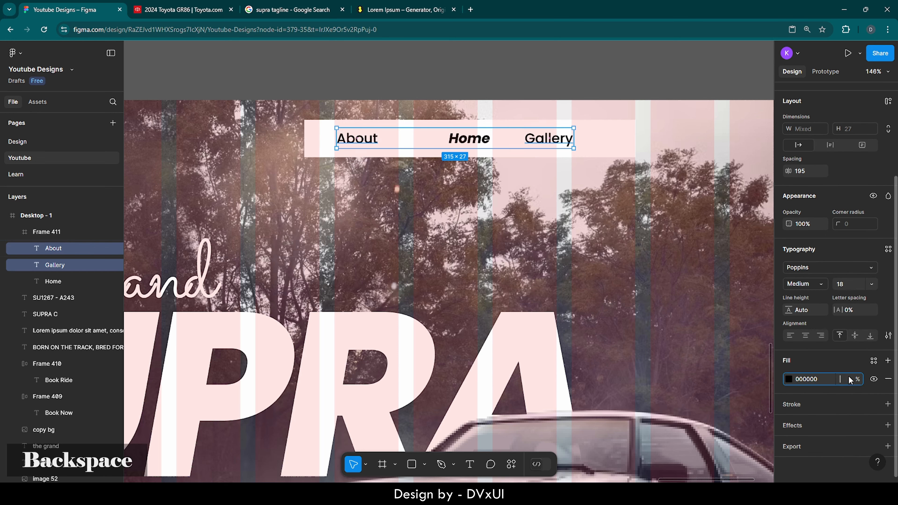
pyautogui.write('50')
pyautogui.press('Return')
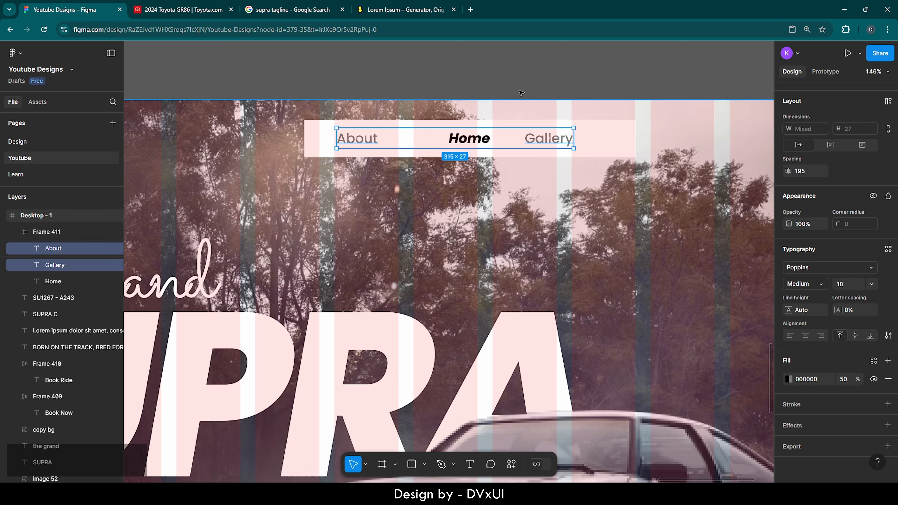
pyautogui.press('Escape')
# Step: Combine About, Home and Gallery in a horizontal auto layout and centre it in the white frame at X 63, Y 12
pyautogui.doubleClick(480, 136)
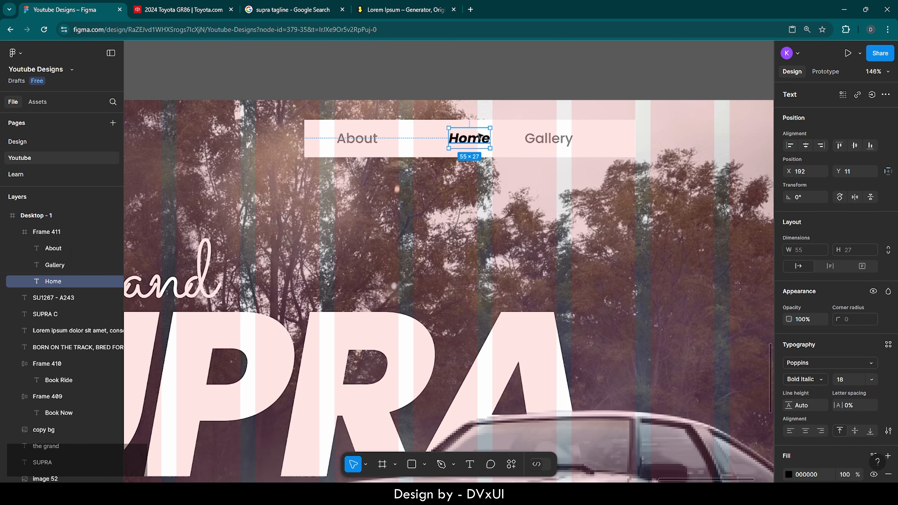
pyautogui.keyDown('shift'); pyautogui.click(354, 142); pyautogui.keyUp('shift')
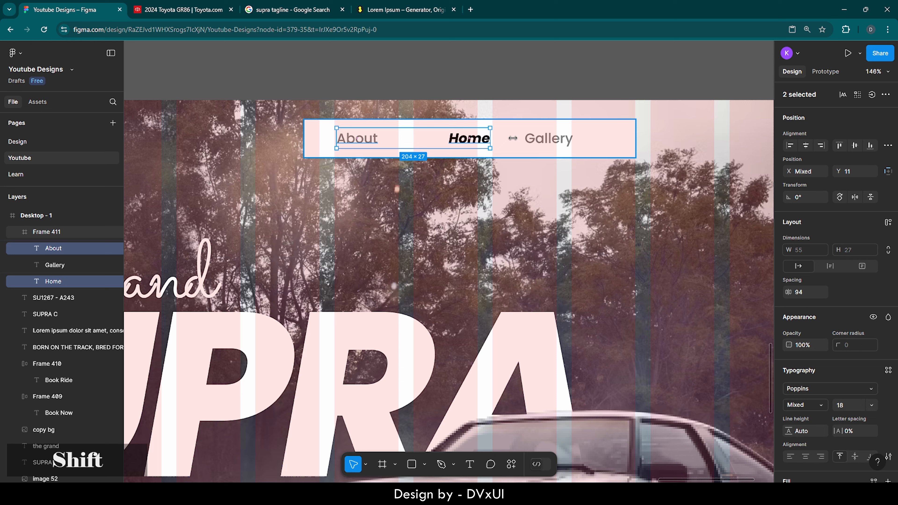
pyautogui.keyDown('shift'); pyautogui.click(546, 140); pyautogui.keyUp('shift')
pyautogui.rightClick(545, 140)
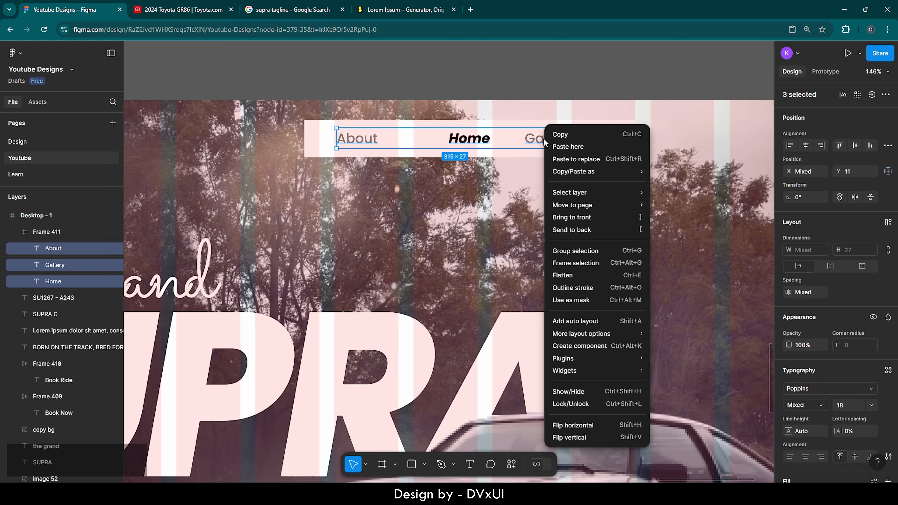
pyautogui.click(559, 328)
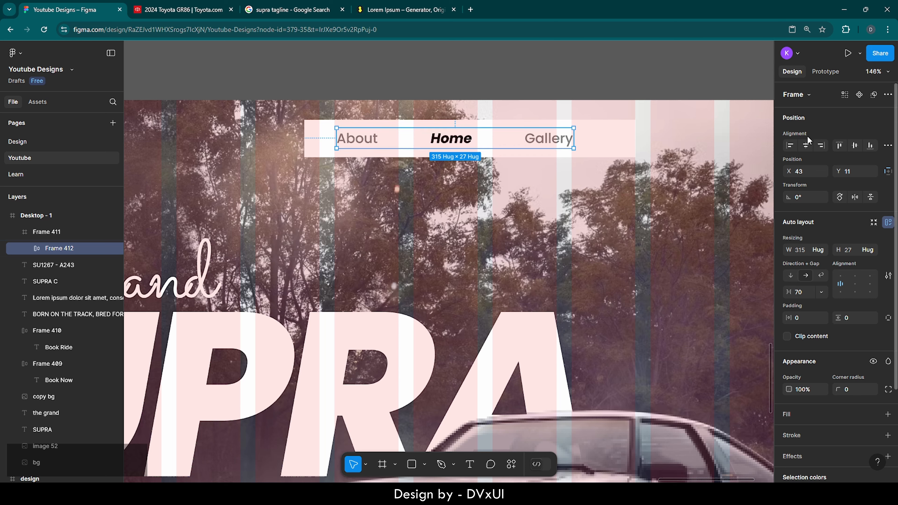
pyautogui.click(806, 145)
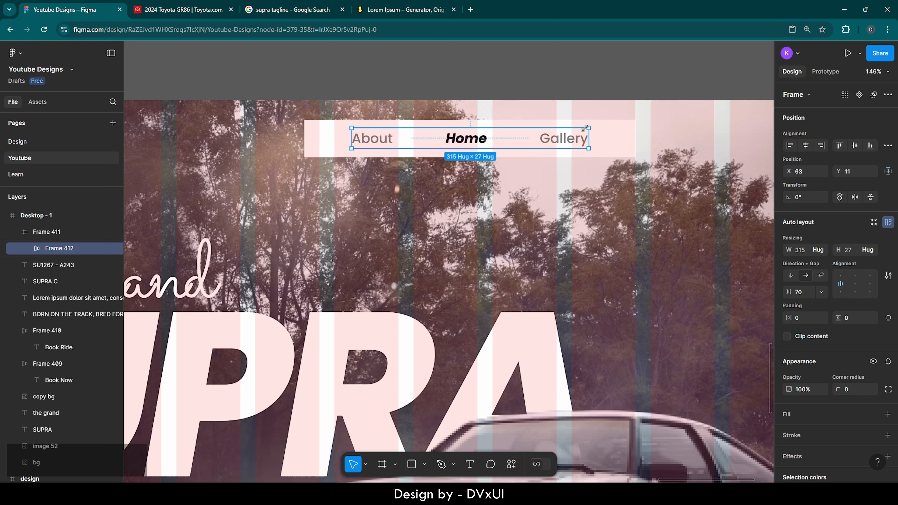
pyautogui.click(854, 148)
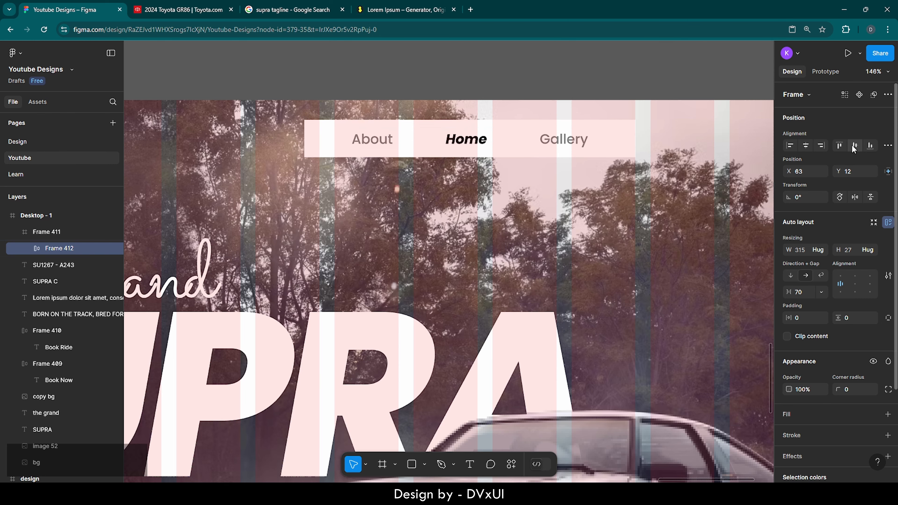
# Step: Change the white 440 × 50 navigation frame's fill to a linear gradient and add a middle stop at 49%
pyautogui.click(613, 143)
pyautogui.click(600, 88)
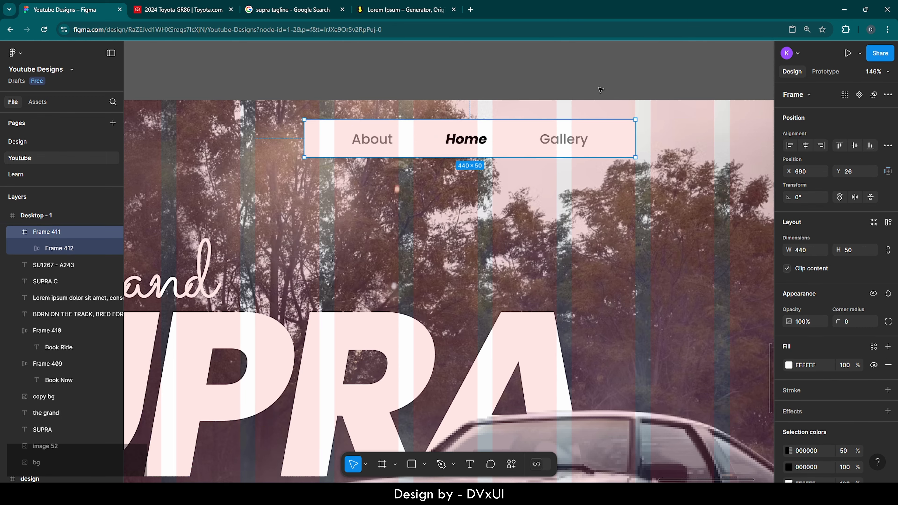
pyautogui.hotkey('shift', '1')
pyautogui.scroll(1, 600, 88)
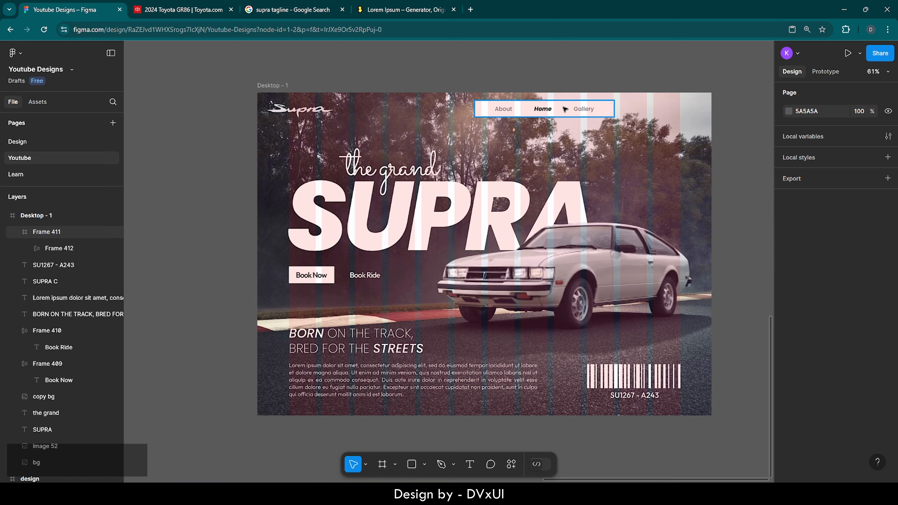
pyautogui.click(565, 109)
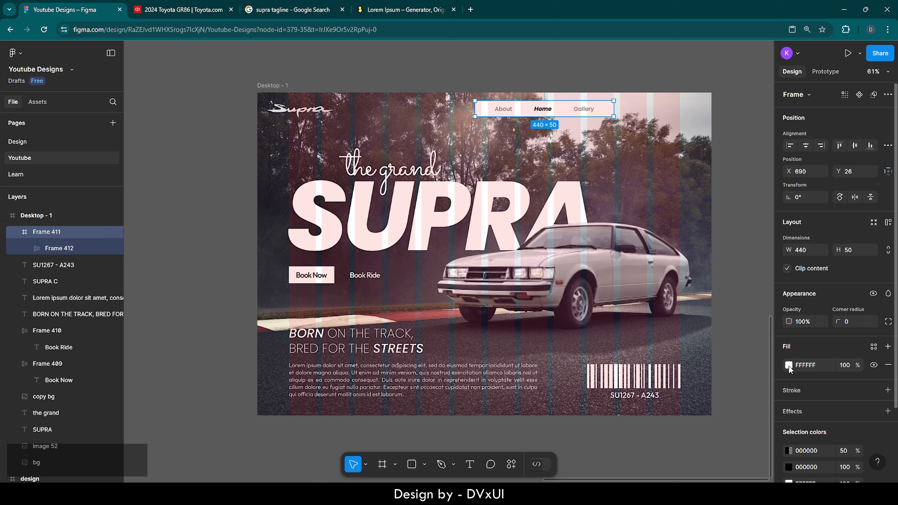
pyautogui.click(789, 365)
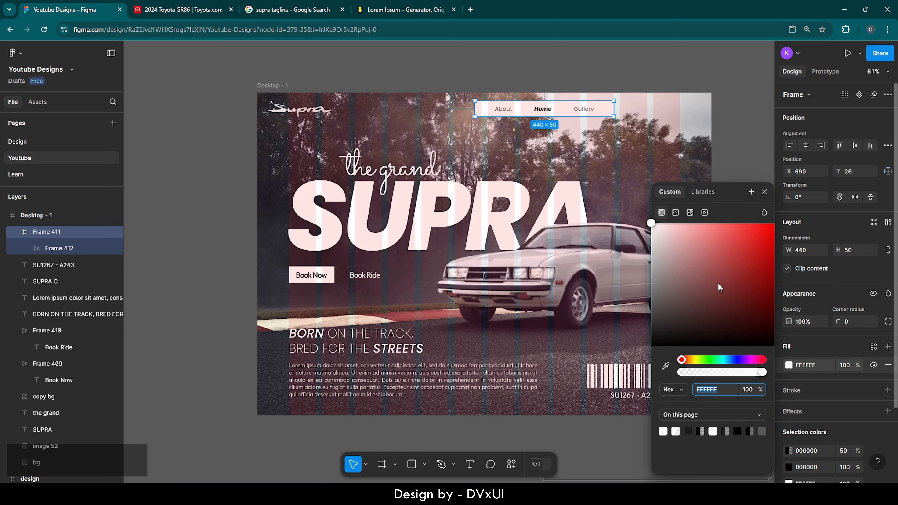
pyautogui.click(675, 213)
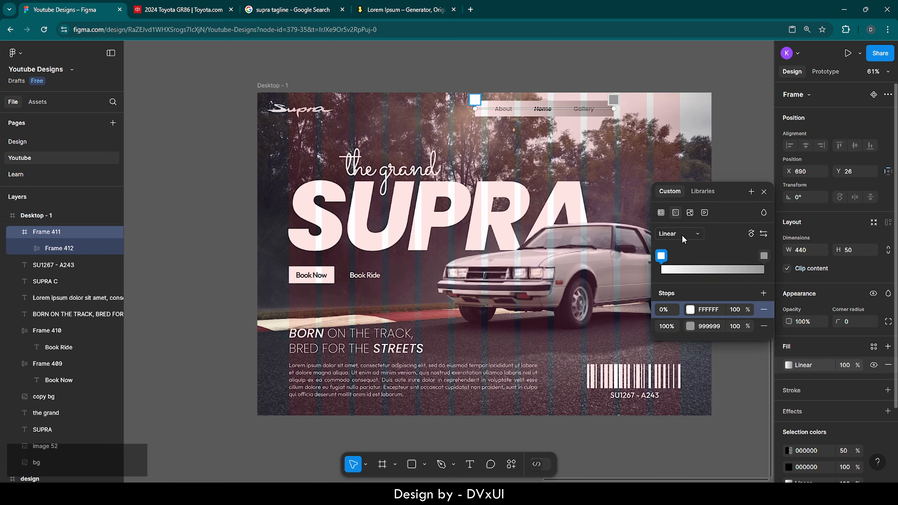
pyautogui.click(711, 255)
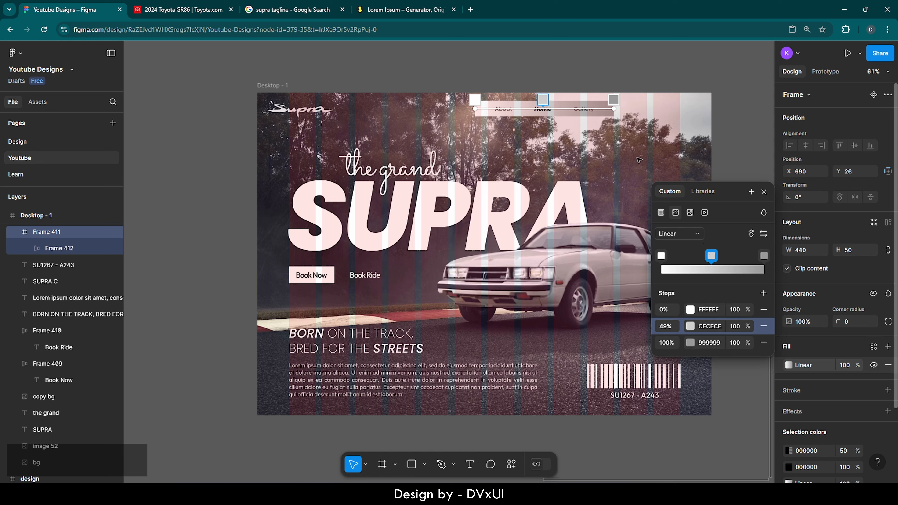
pyautogui.moveTo(546, 100); pyautogui.dragTo(545, 107)
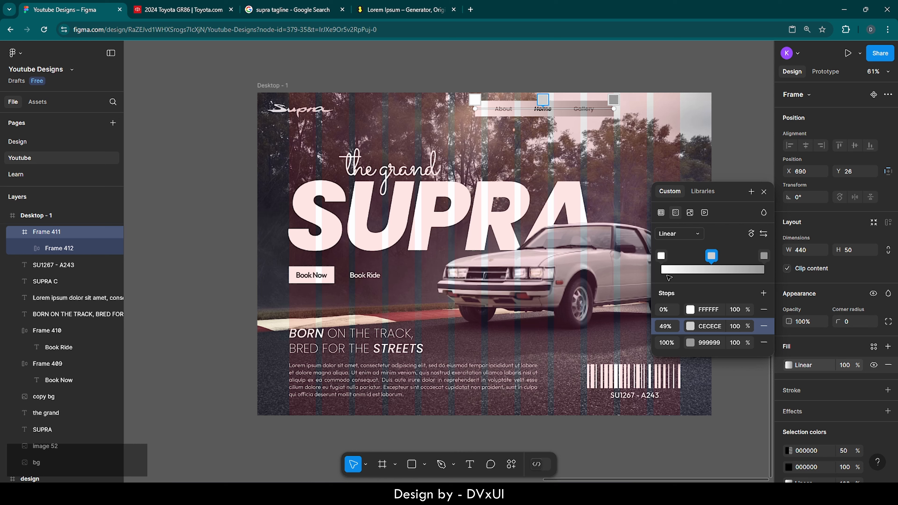
# Step: Set the gradient's 49% and 100% stops to white, FFFFFF
pyautogui.click(721, 331)
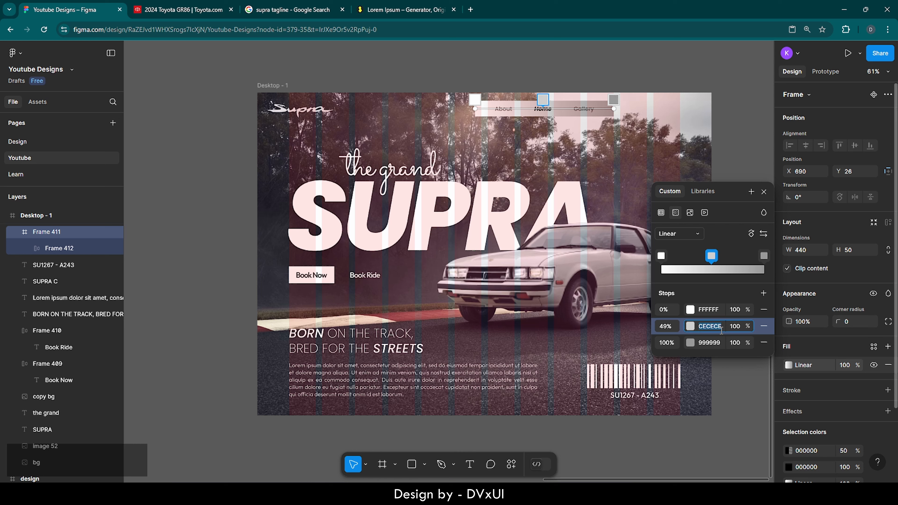
pyautogui.press('BackSpace')
pyautogui.write('ff')
pyautogui.press('Return')
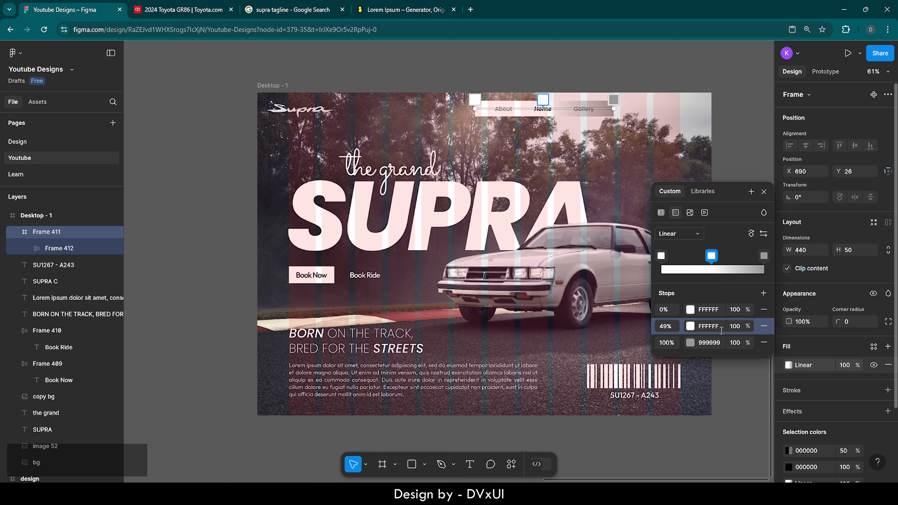
pyautogui.click(721, 342)
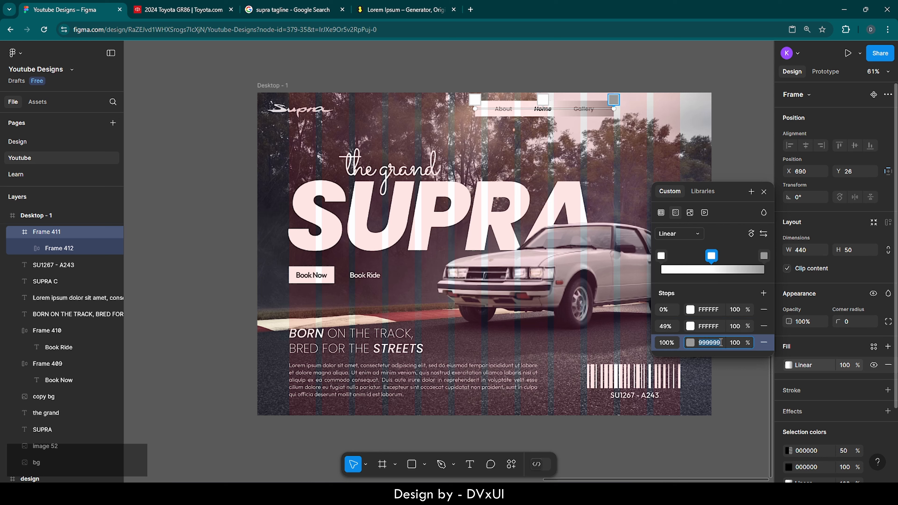
pyautogui.press('BackSpace')
pyautogui.write('ff')
pyautogui.press('Return')
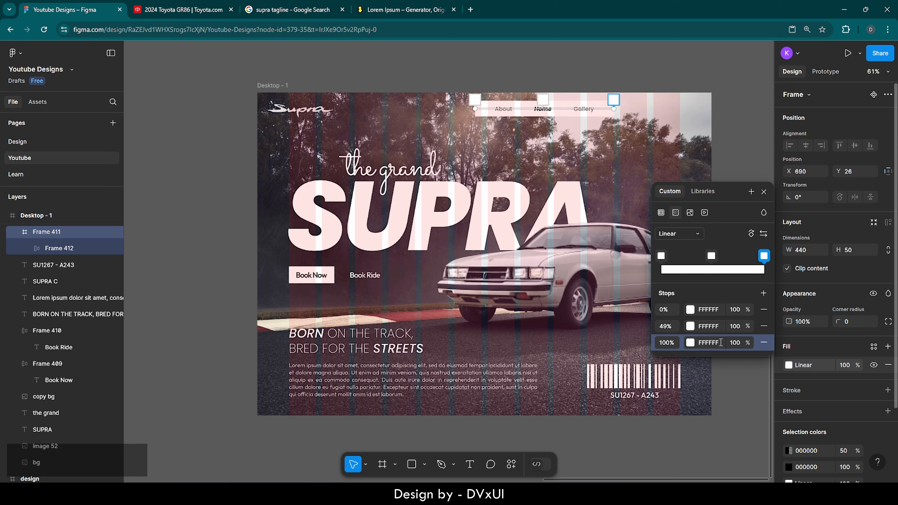
# Step: Set the opacity of the gradient's 0% and 100% stops to 0% so the navigation bar fades at both ends
pyautogui.click(739, 343)
pyautogui.write('0')
pyautogui.press('Return')
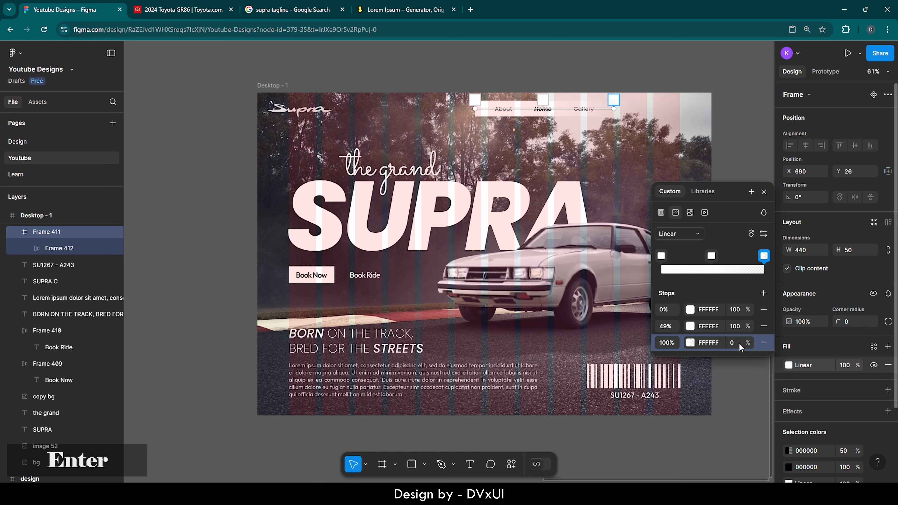
pyautogui.click(738, 309)
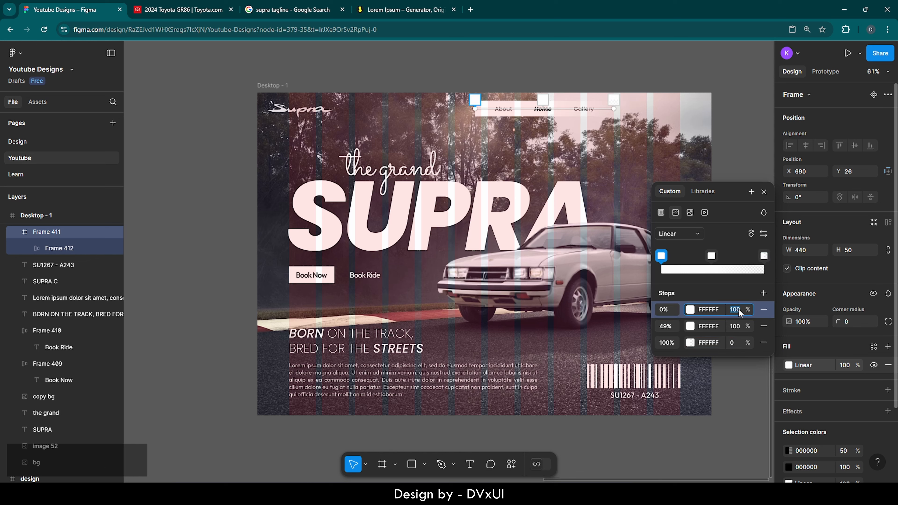
pyautogui.write('0')
pyautogui.press('Return')
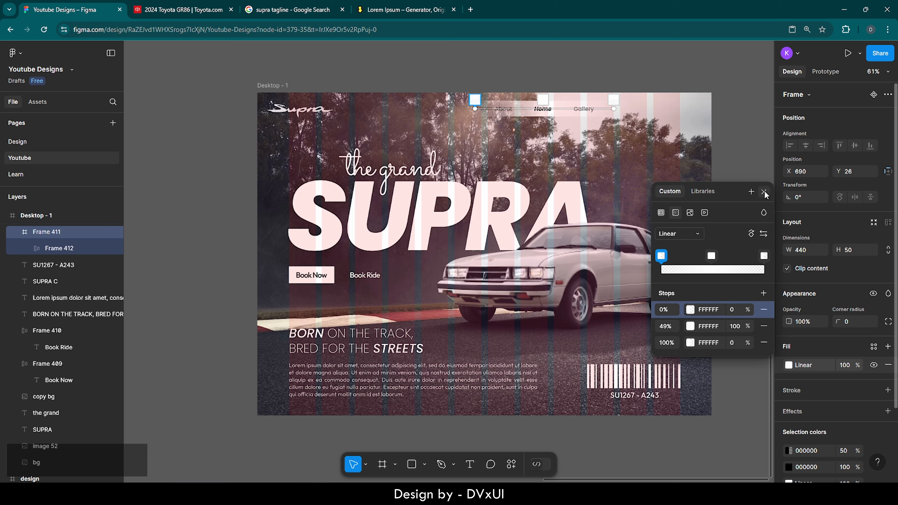
pyautogui.click(765, 195)
pyautogui.click(737, 145)
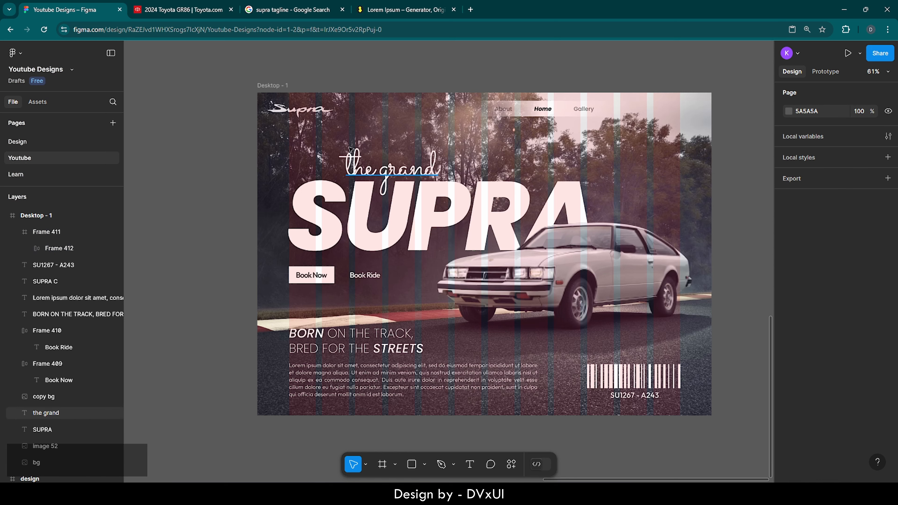
# Step: Hide the 12-column layout grid of the Desktop - 1 frame
pyautogui.click(327, 107)
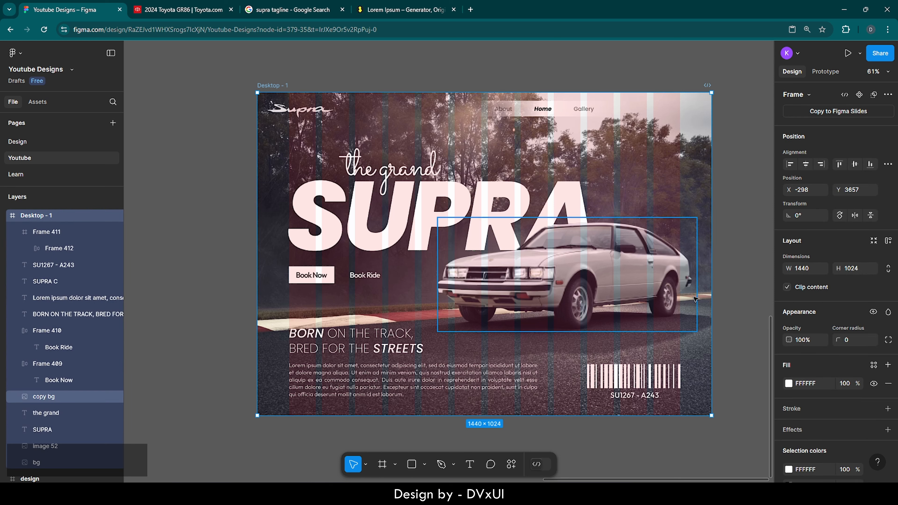
pyautogui.scroll(-4, 883, 445)
pyautogui.click(874, 446)
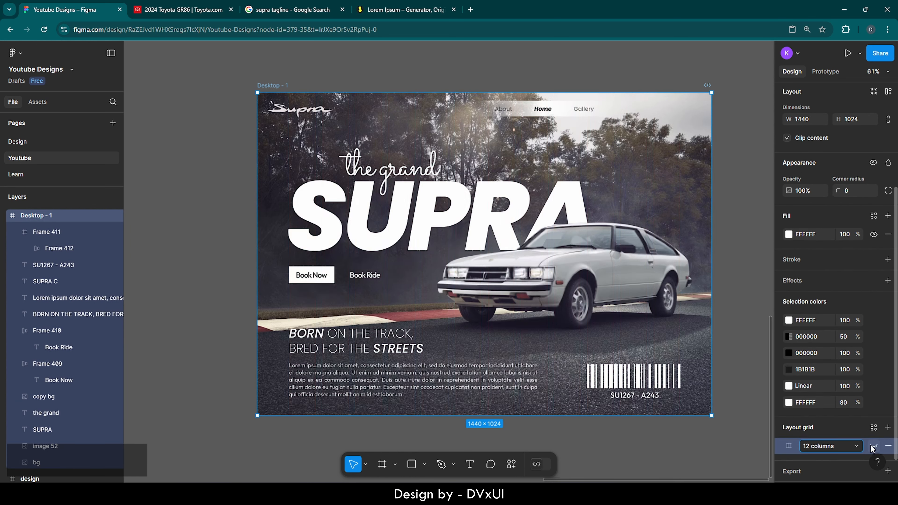
pyautogui.click(739, 261)
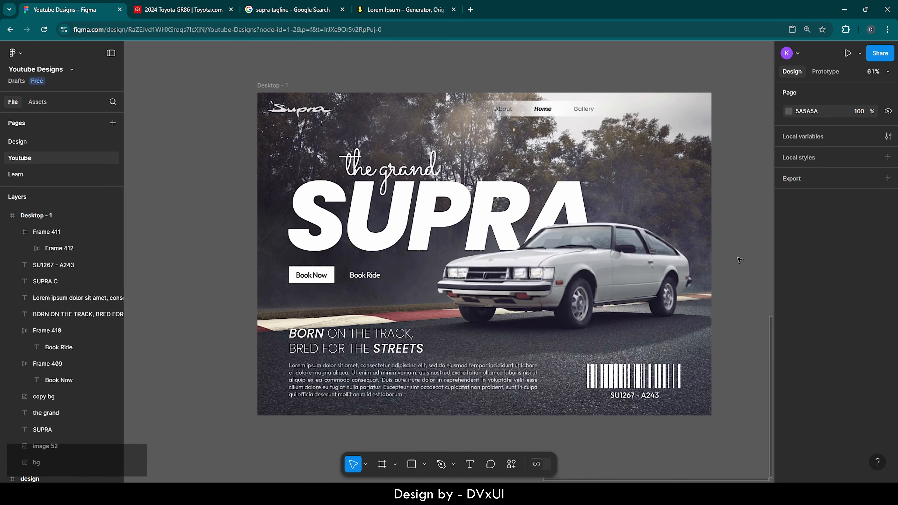
# Step: Nudge the 440 × 50 navigation frame up to Y 25
pyautogui.click(544, 116)
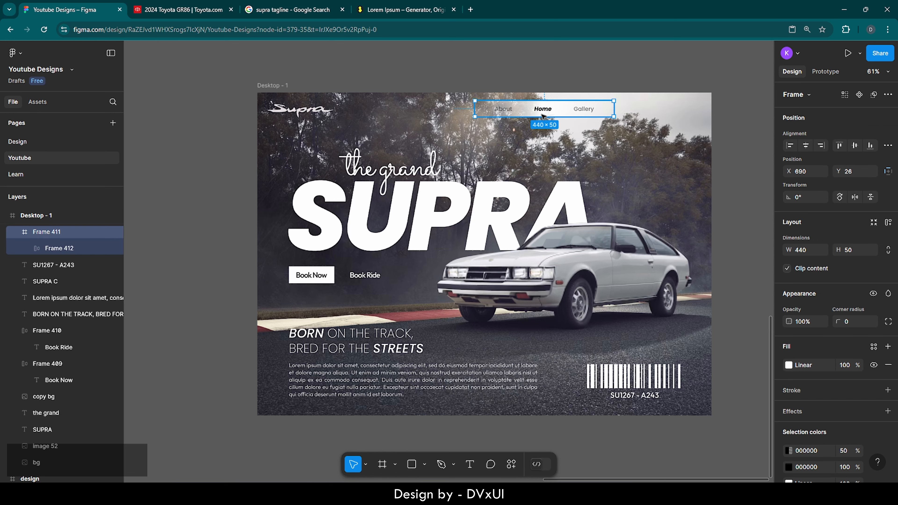
pyautogui.press('Down')
pyautogui.press('Up')
pyautogui.press('Up')
pyautogui.press('Up')
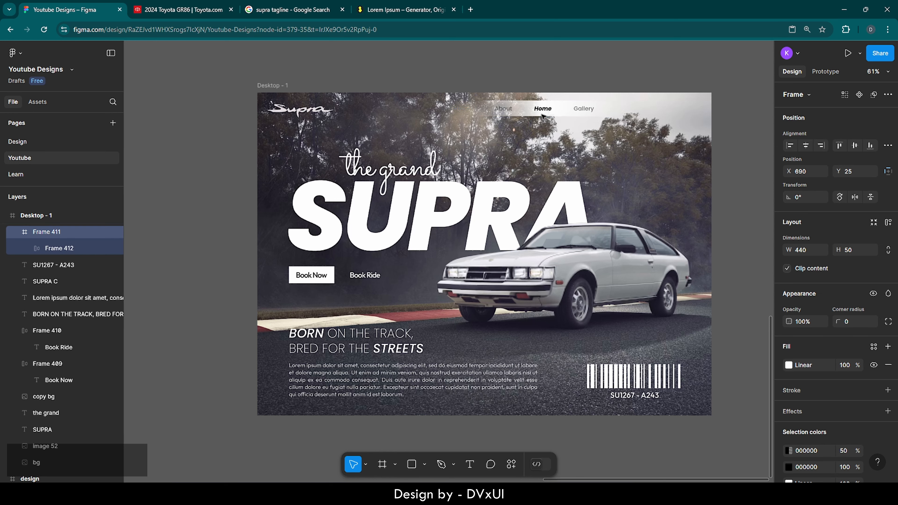
pyautogui.press('Down')
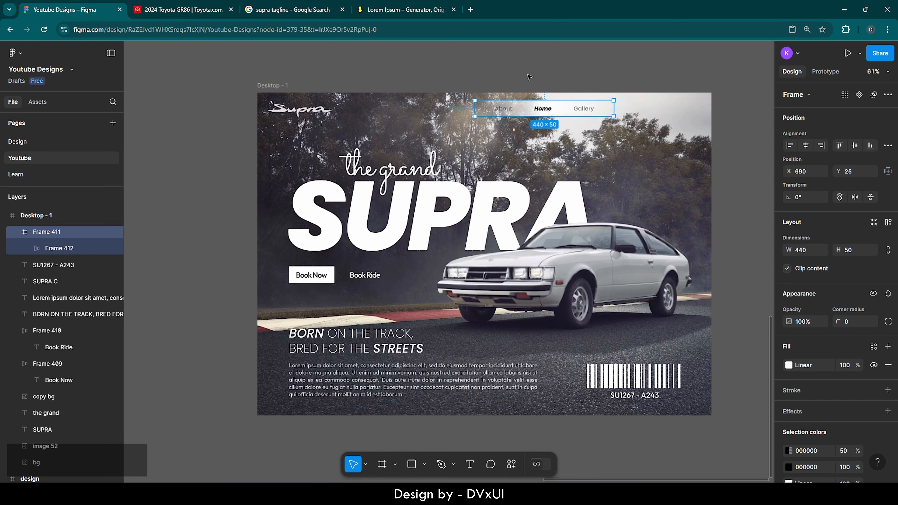
pyautogui.click(529, 77)
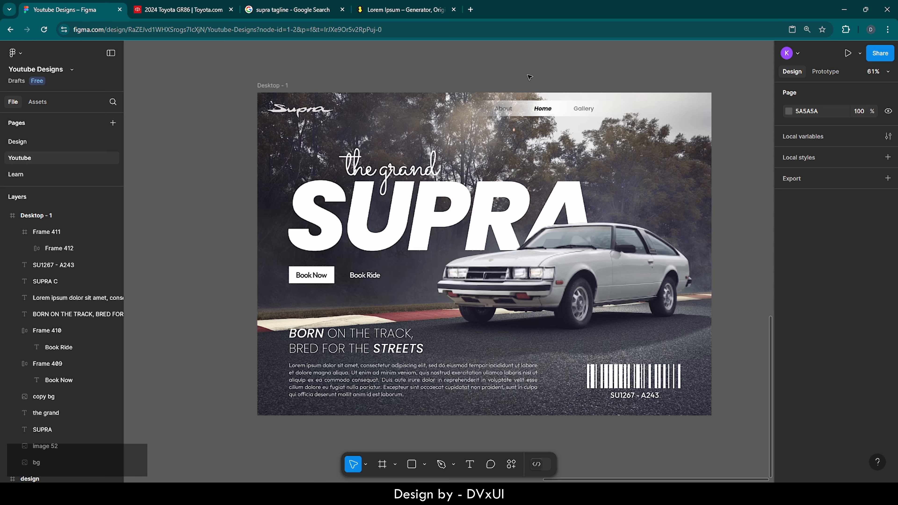
# Step: Show the 12-column layout grid of the Desktop - 1 frame again
pyautogui.click(272, 86)
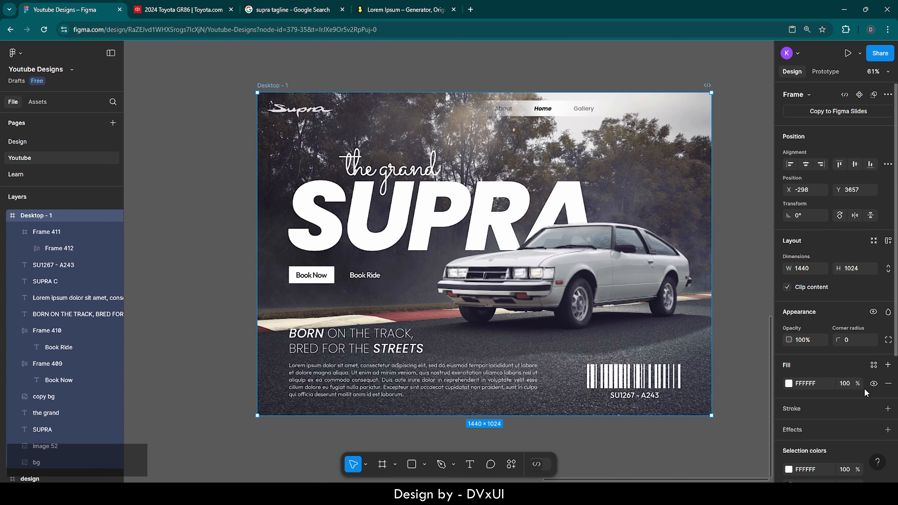
pyautogui.scroll(-5, 865, 391)
pyautogui.click(874, 421)
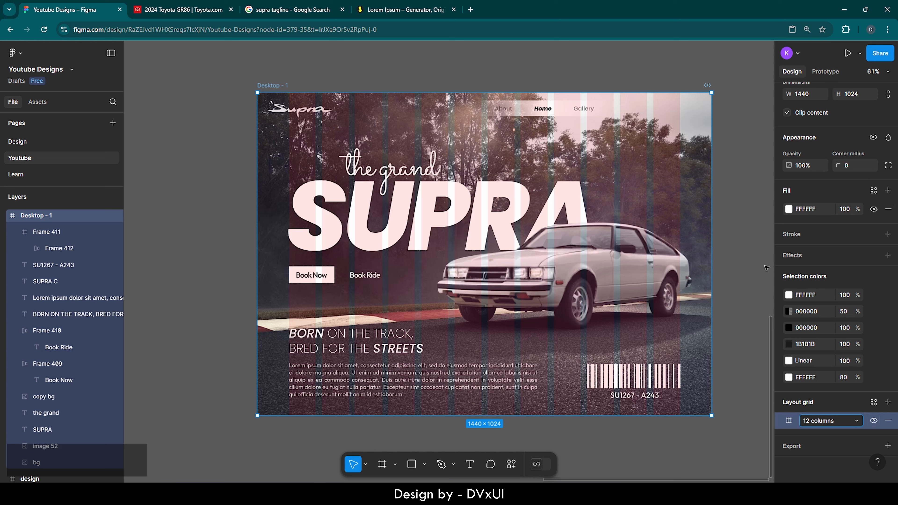
pyautogui.click(755, 260)
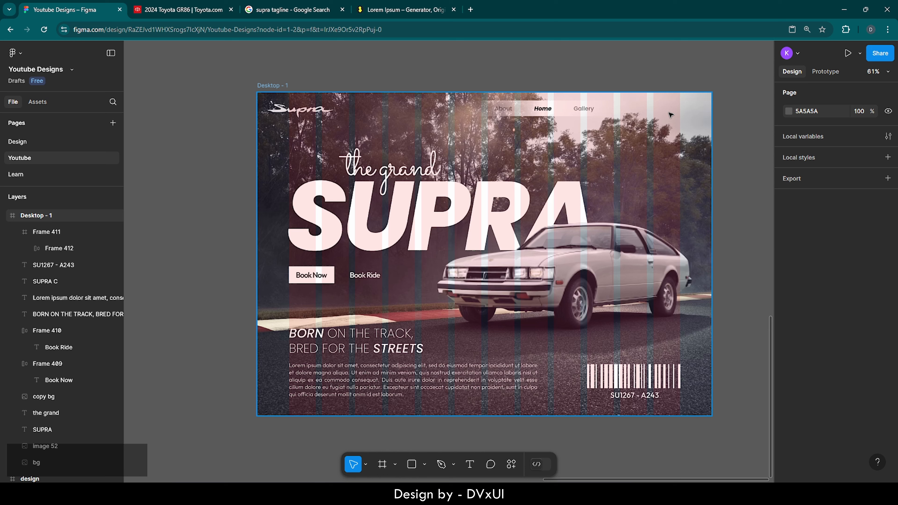
# Step: Draw a tall narrow frame above the car's rear, near the 11th grid column, and size it to 70 × 560
pyautogui.press('f')
pyautogui.moveTo(642, 110)
pyautogui.mouseDown()
pyautogui.moveTo(664, 116)
pyautogui.moveTo(677, 264)
pyautogui.mouseUp()
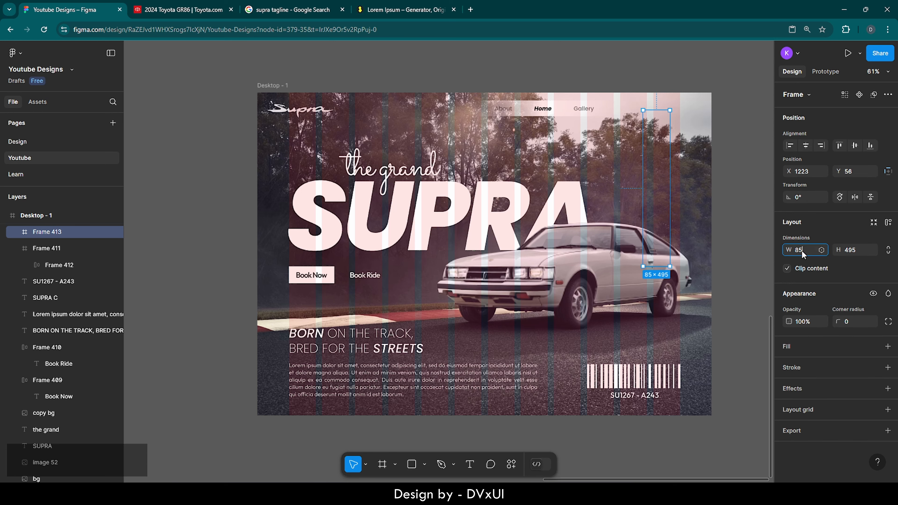
pyautogui.write('70')
pyautogui.press('Return')
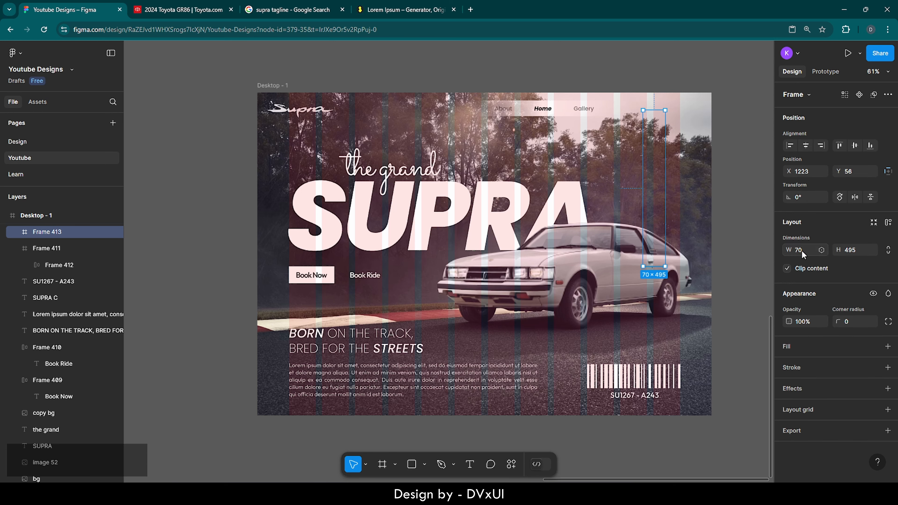
pyautogui.click(856, 250)
pyautogui.press('BackSpace')
pyautogui.write('560')
pyautogui.press('Return')
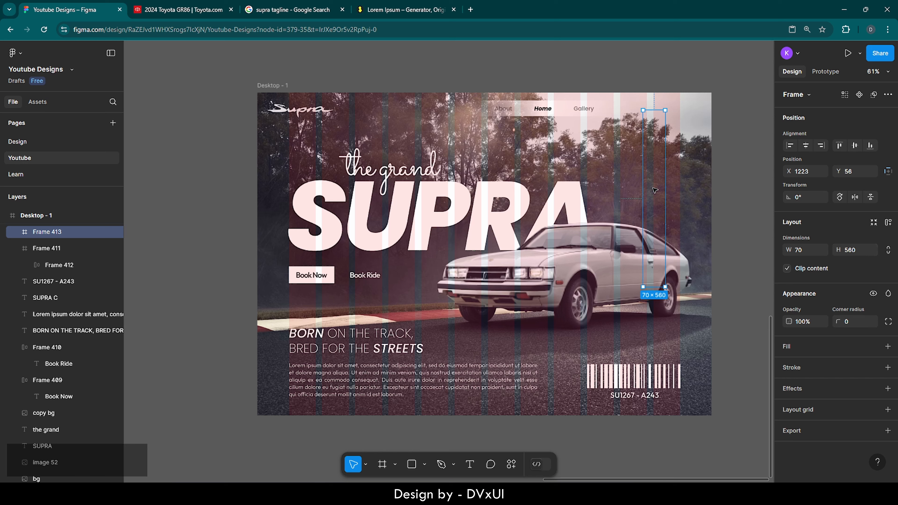
# Step: Give the 70 × 560 frame a white fill and place it against the desktop frame's top edge at X 1185
pyautogui.moveTo(655, 194); pyautogui.dragTo(652, 178)
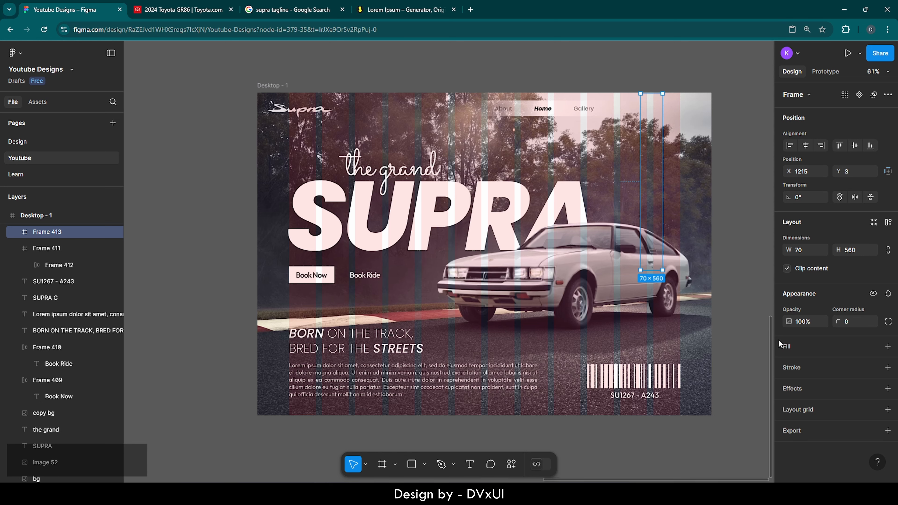
pyautogui.click(793, 347)
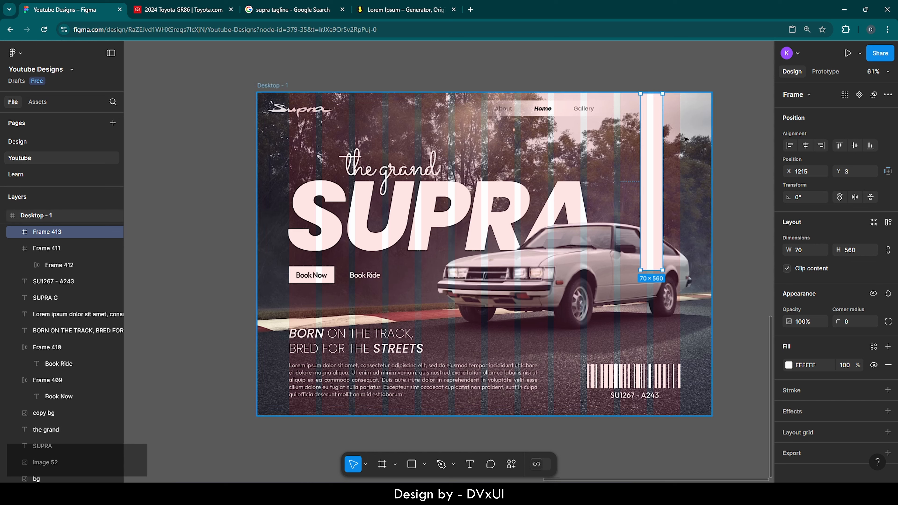
pyautogui.click(840, 146)
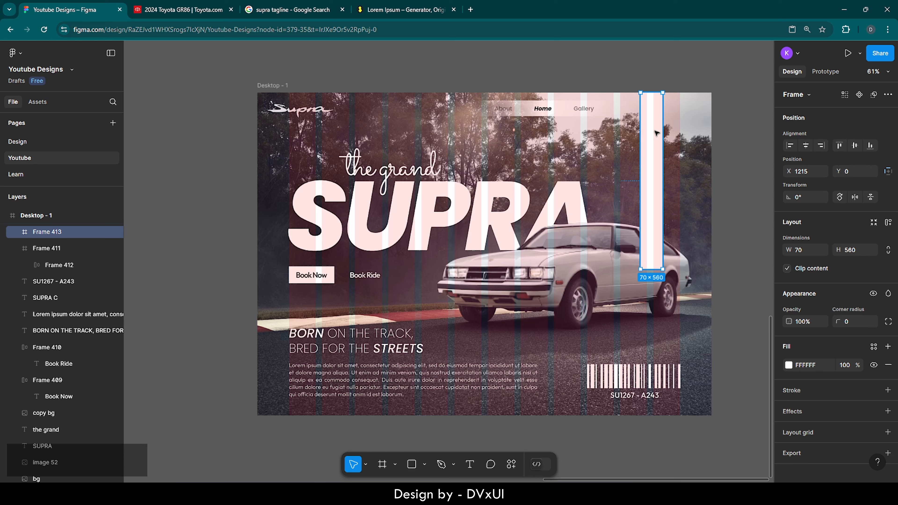
pyautogui.hotkey('shift', 'Left')
pyautogui.hotkey('shift', 'Left')
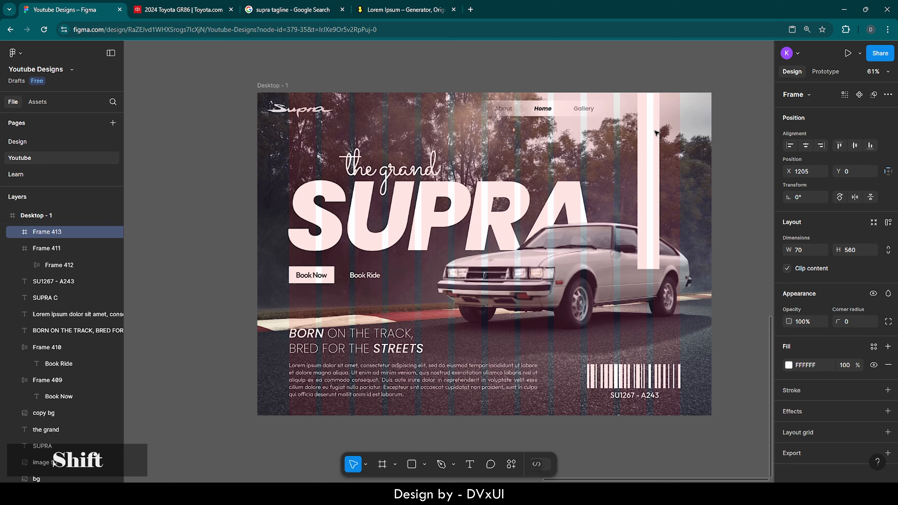
pyautogui.hotkey('shift', 'Left')
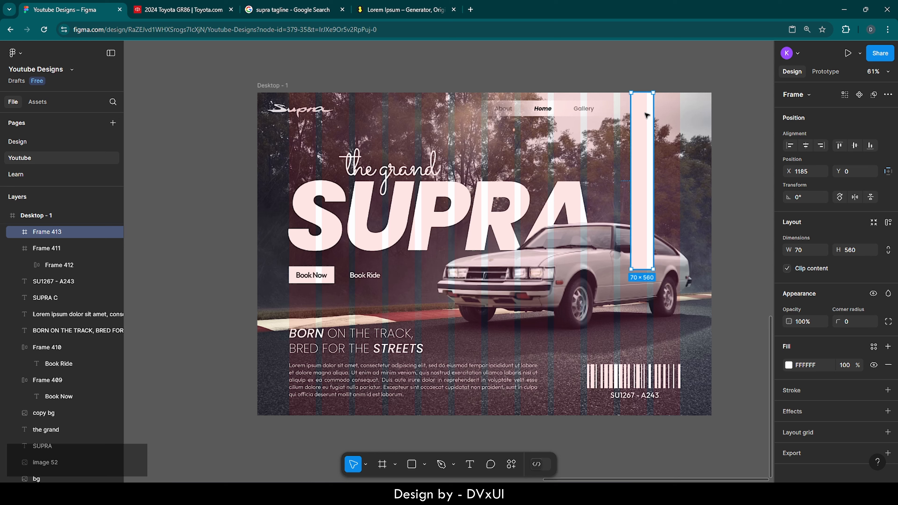
# Step: Change the strip's fill to a linear gradient whose 100% stop is white, FFFFFF, at 0% opacity
pyautogui.click(788, 365)
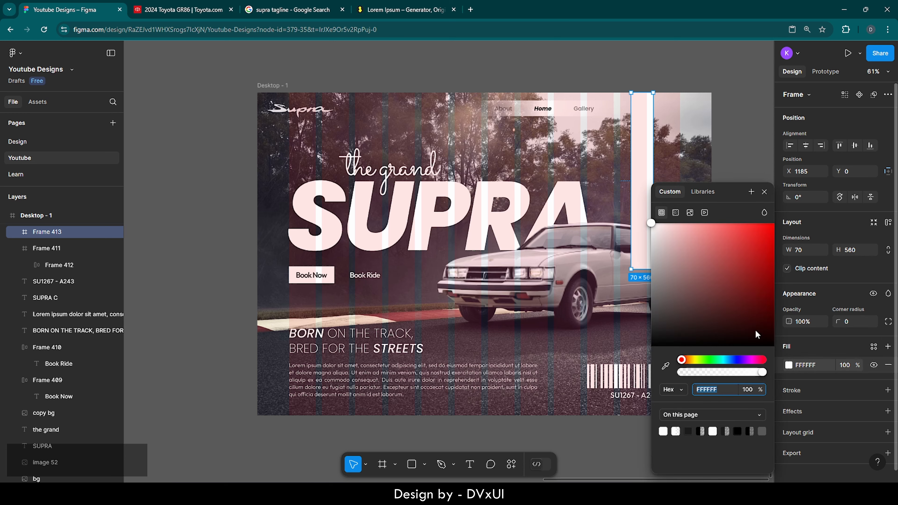
pyautogui.click(676, 213)
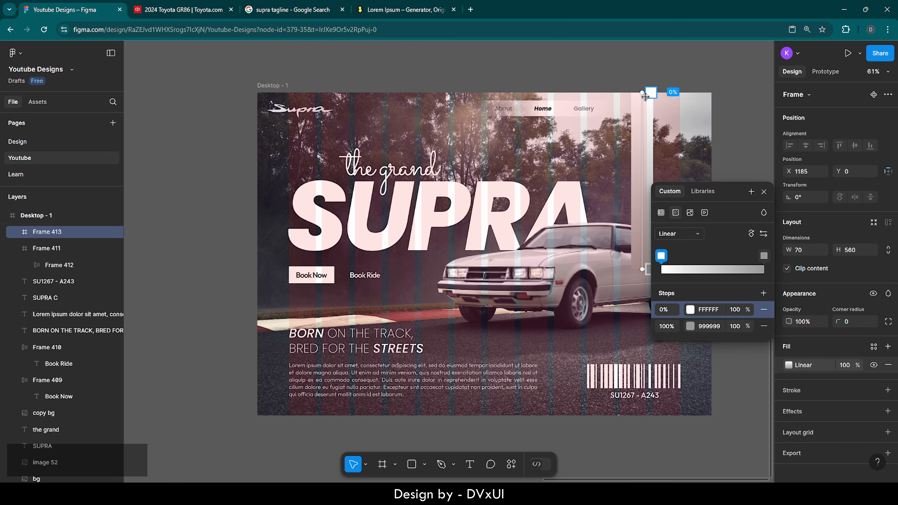
pyautogui.hscroll(2, 688, 121)
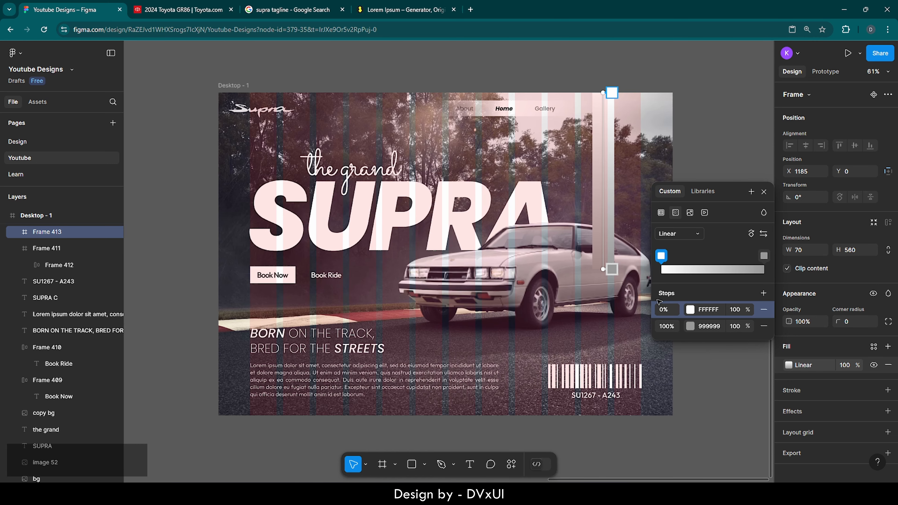
pyautogui.click(722, 326)
pyautogui.write('f')
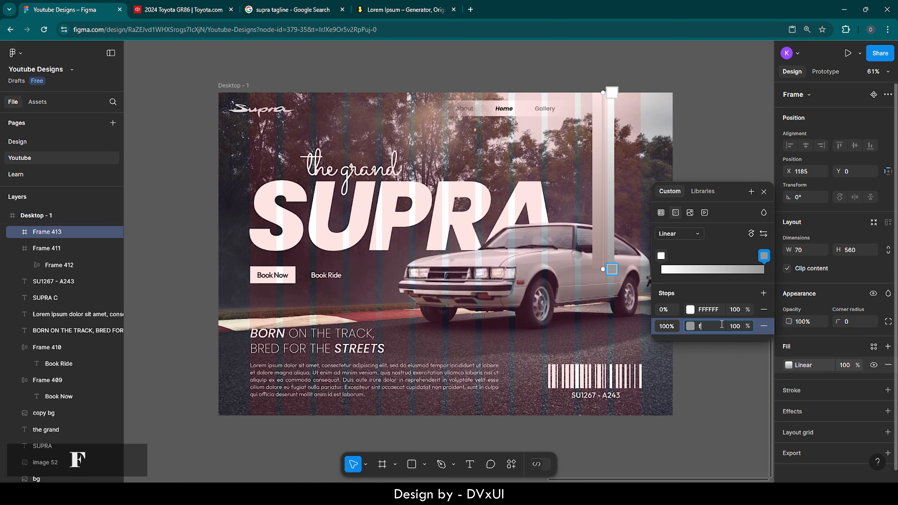
pyautogui.press('Return')
pyautogui.click(734, 326)
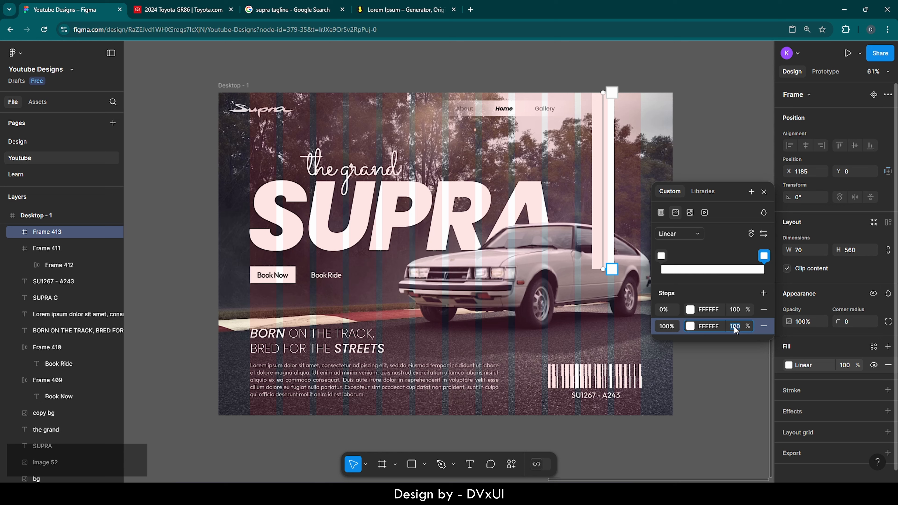
pyautogui.write('0')
pyautogui.press('Return')
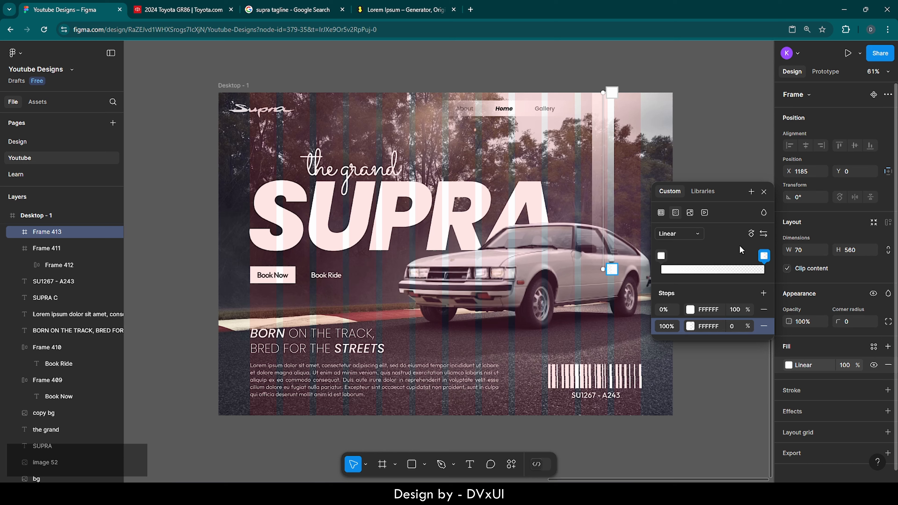
pyautogui.click(764, 192)
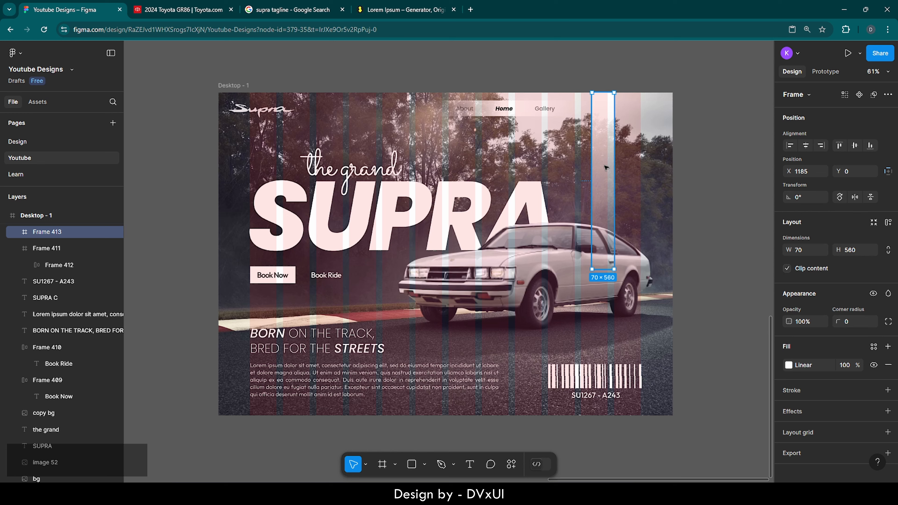
# Step: Reorder the gradient strip's layer so it sits behind the car, directly above the bg image
pyautogui.rightClick(600, 123)
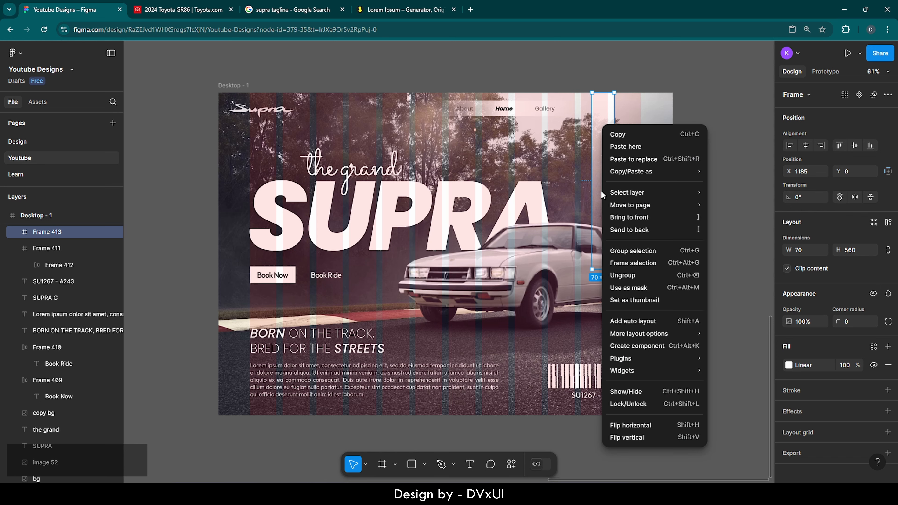
pyautogui.click(622, 230)
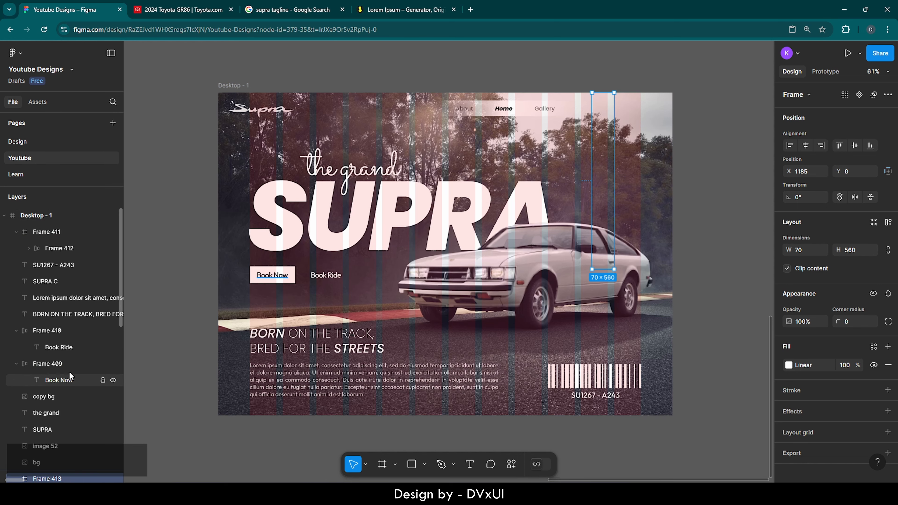
pyautogui.scroll(-5, 69, 371)
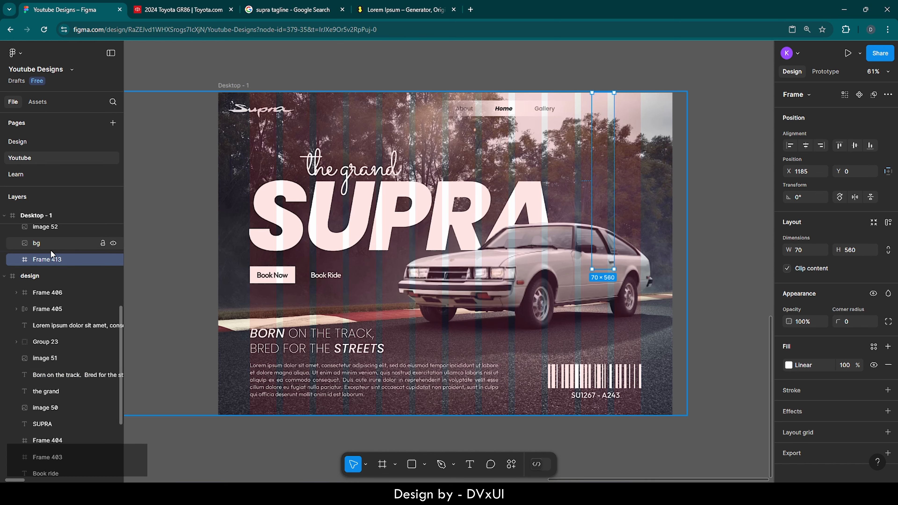
pyautogui.scroll(2, 51, 249)
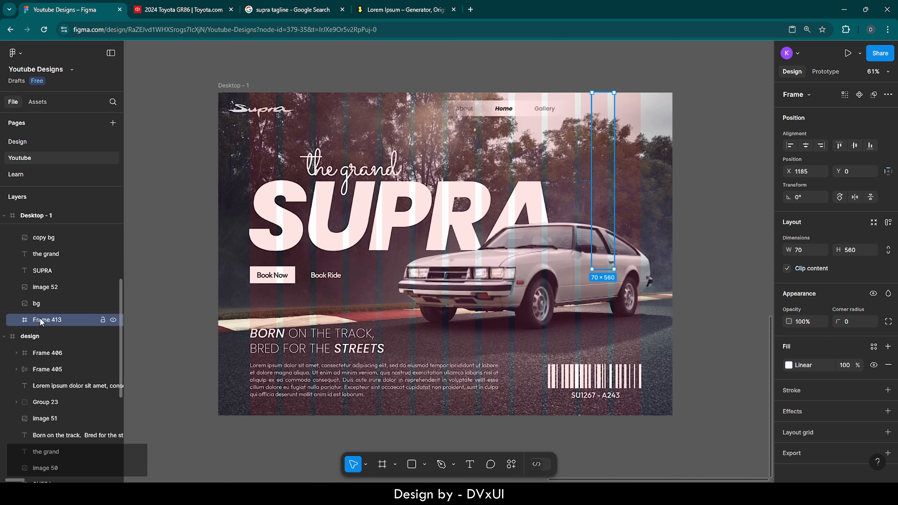
pyautogui.moveTo(39, 317); pyautogui.dragTo(40, 295)
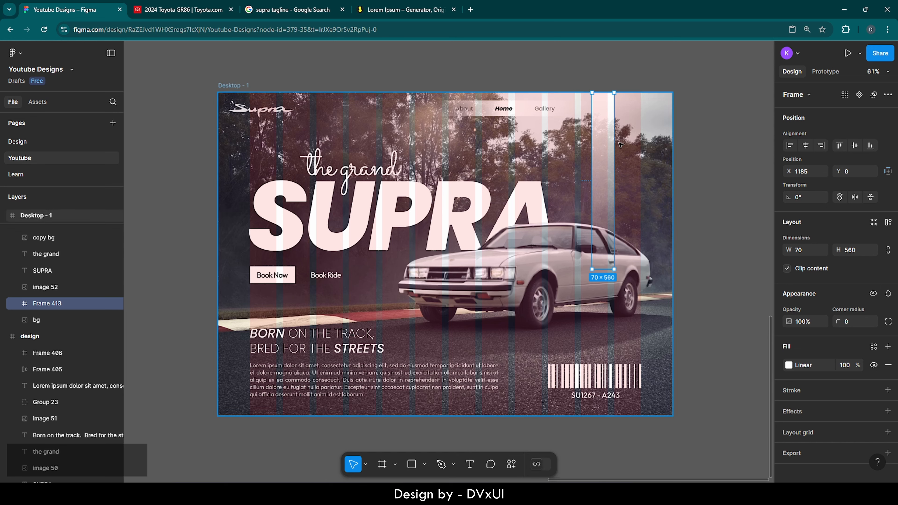
# Step: Duplicate the gradient strip and shift the copy right to X 1295, level with the original
pyautogui.hotkey('ctrl', 'v')
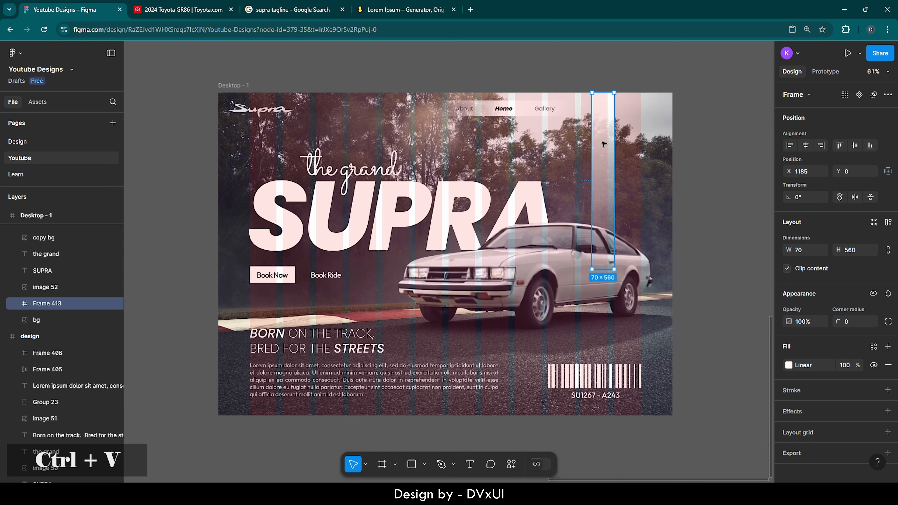
pyautogui.hotkey('shift', 'Right')
pyautogui.hotkey('shift', 'Right')
pyautogui.hotkey('shift', 'Right')
pyautogui.hotkey('shift', 'Right')
pyautogui.hotkey('shift', 'Right')
pyautogui.hotkey('shift', 'Right')
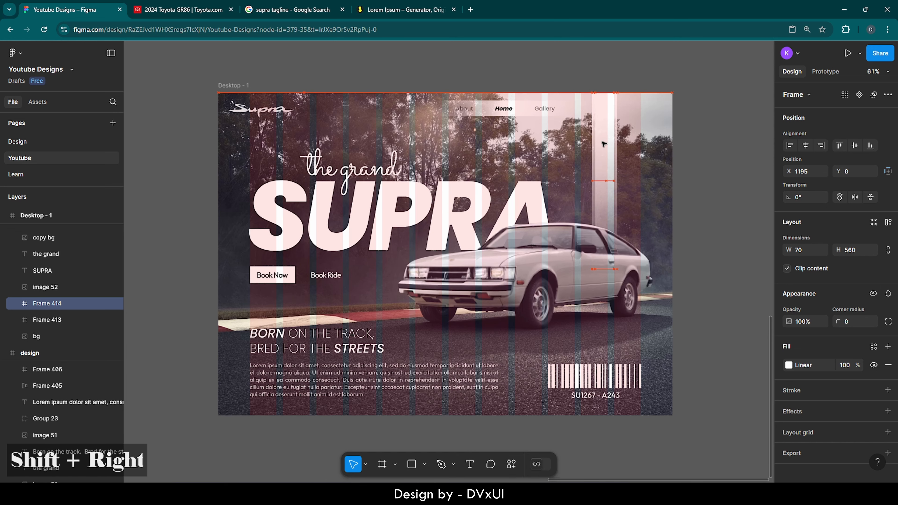
pyautogui.hotkey('shift', 'Right')
pyautogui.hotkey('shift', 'Right')
pyautogui.hotkey('shift', 'Right')
pyautogui.hotkey('shift', 'Right')
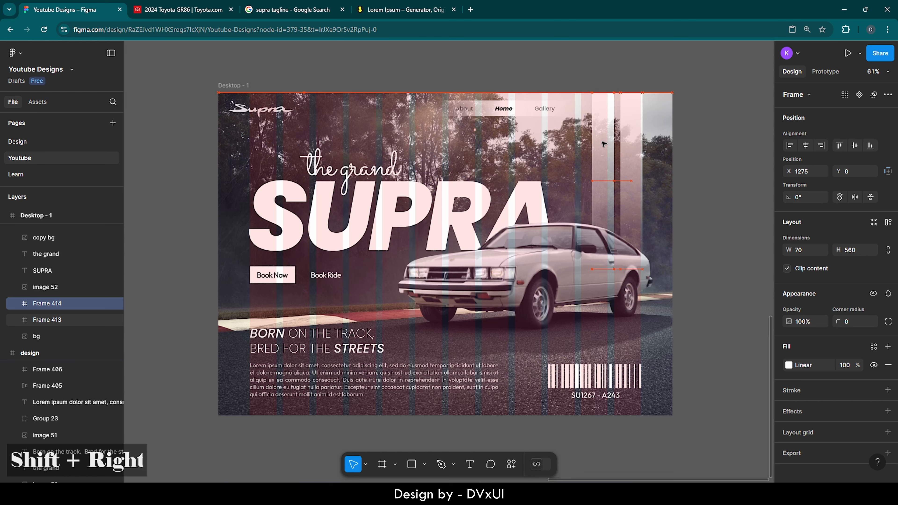
pyautogui.hotkey('shift', 'Right')
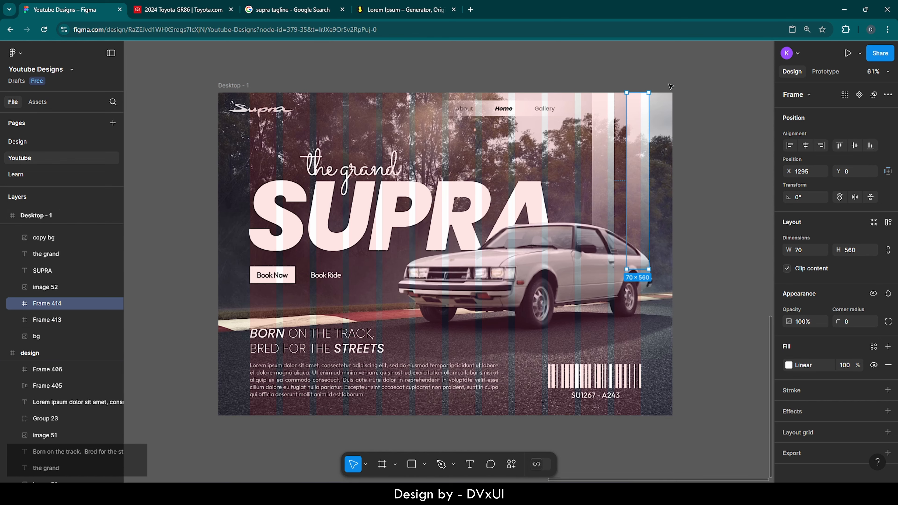
# Step: Select both gradient strips and nudge them slightly to the left together
pyautogui.scroll(5, 574, 134)
pyautogui.keyDown('shift'); pyautogui.click(567, 136); pyautogui.keyUp('shift')
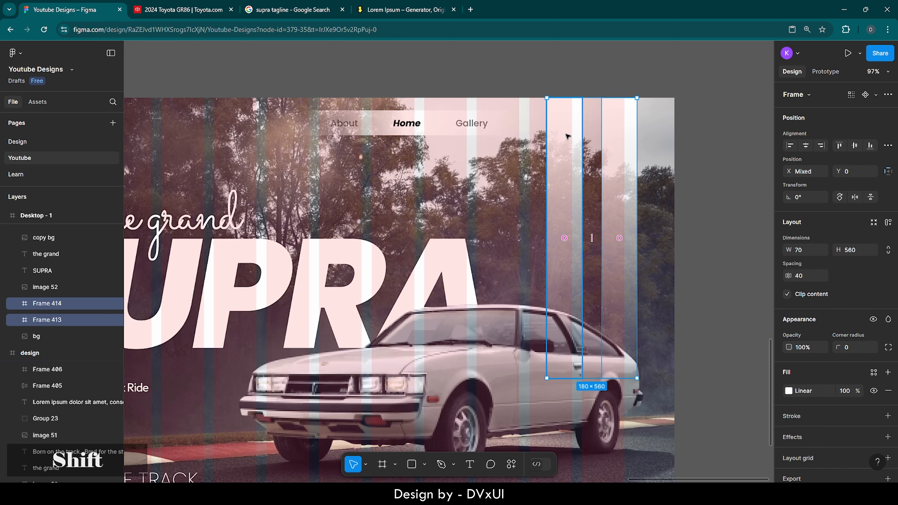
pyautogui.press('Left')
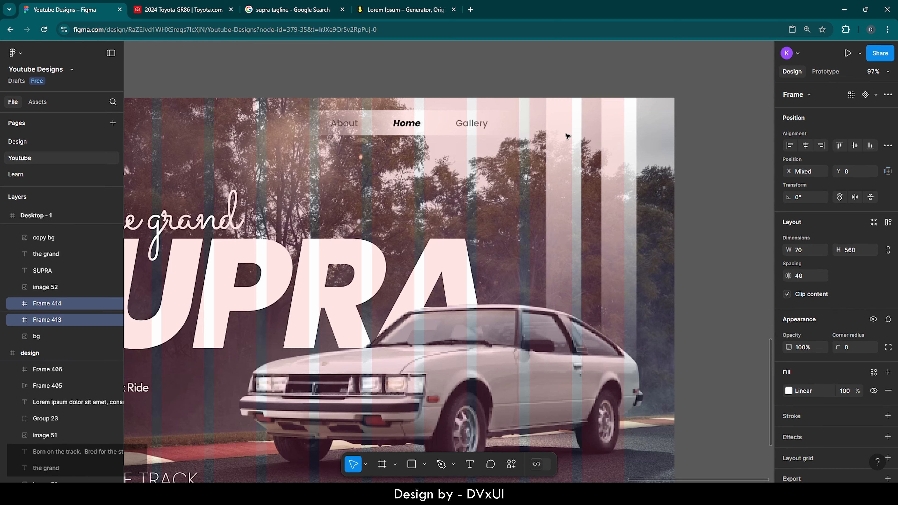
pyautogui.click(588, 81)
pyautogui.scroll(-1, 588, 81)
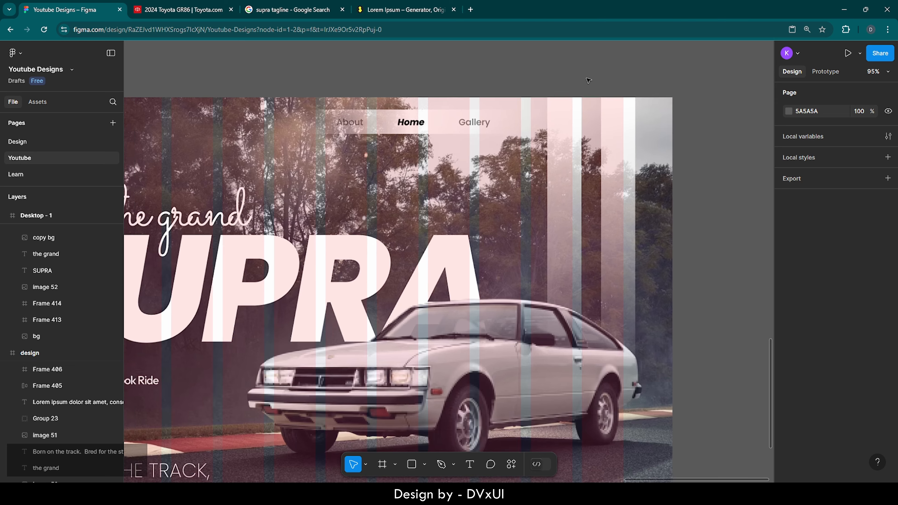
pyautogui.scroll(-4, 588, 80)
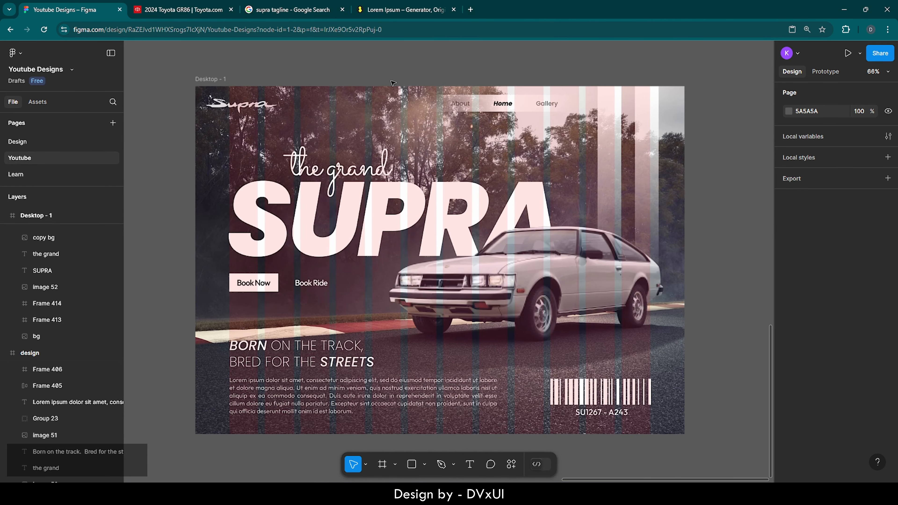
# Step: Hide the 12-column layout grid on the Desktop - 1 frame and deselect the frame
pyautogui.click(225, 80)
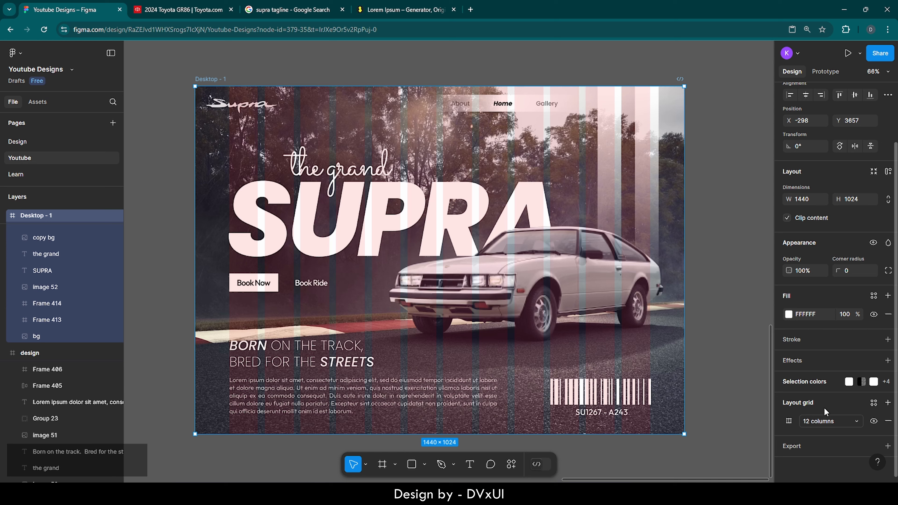
pyautogui.click(874, 421)
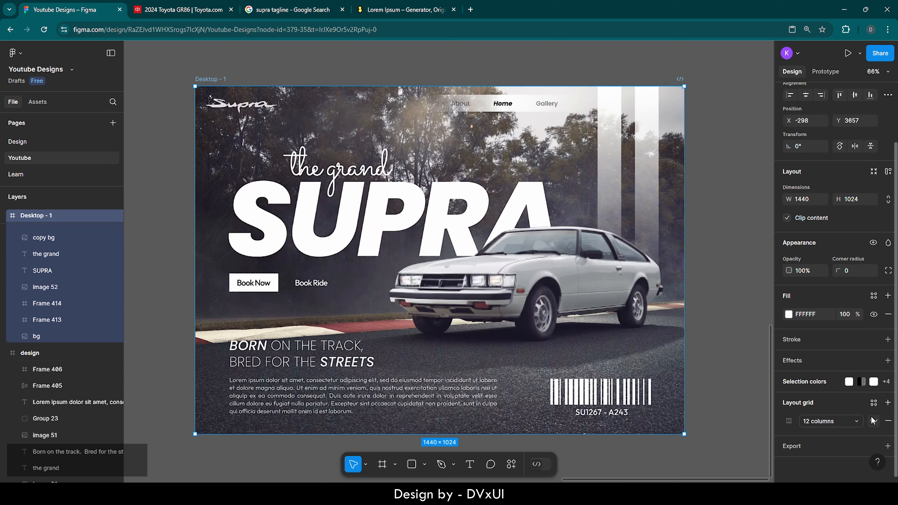
pyautogui.click(741, 282)
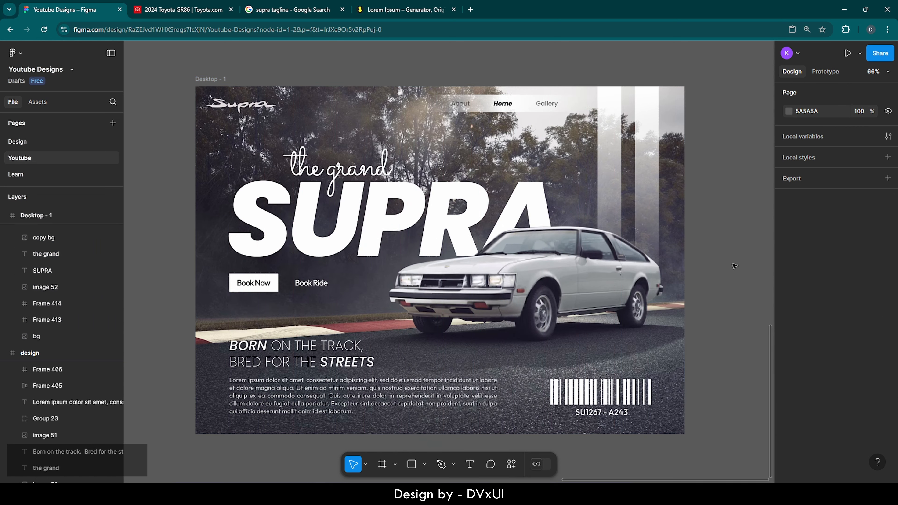
# Step: Hide the editor interface and switch the browser to full screen to view the finished hero design
pyautogui.rightClick(716, 222)
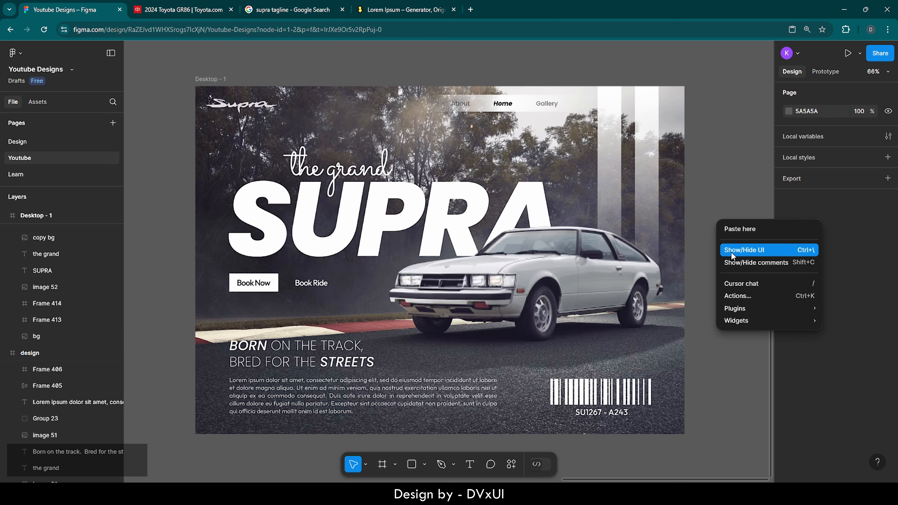
pyautogui.click(757, 249)
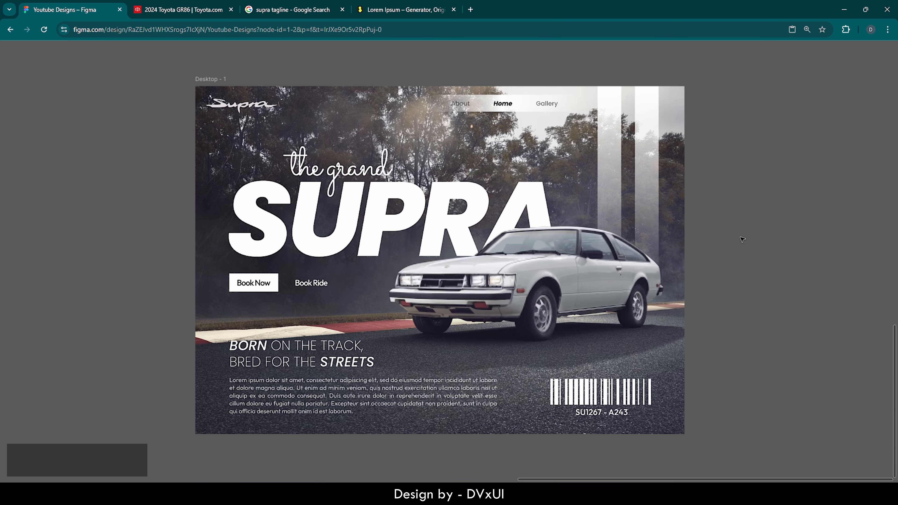
pyautogui.scroll(-1, 745, 242)
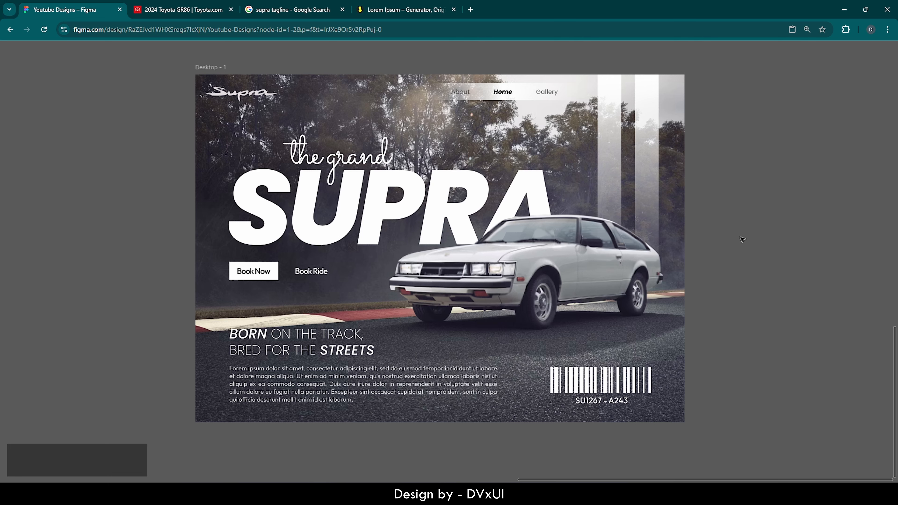
pyautogui.press('F11')
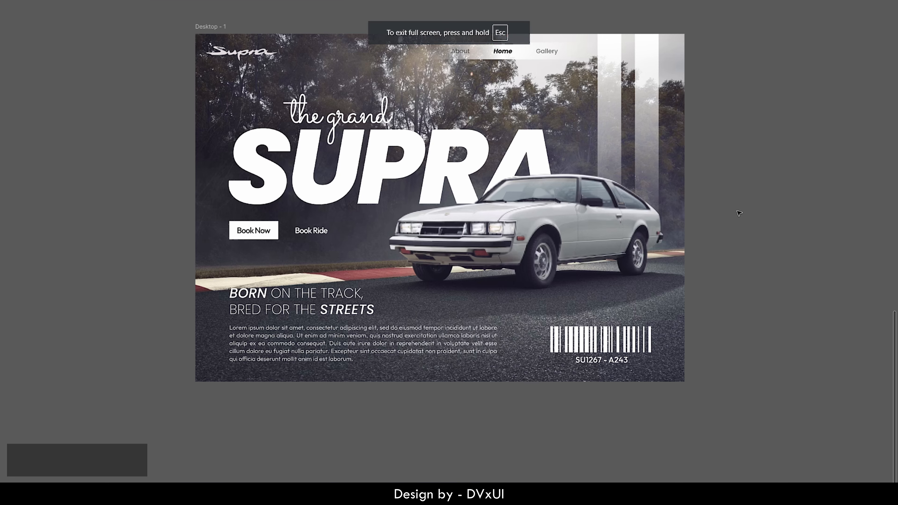